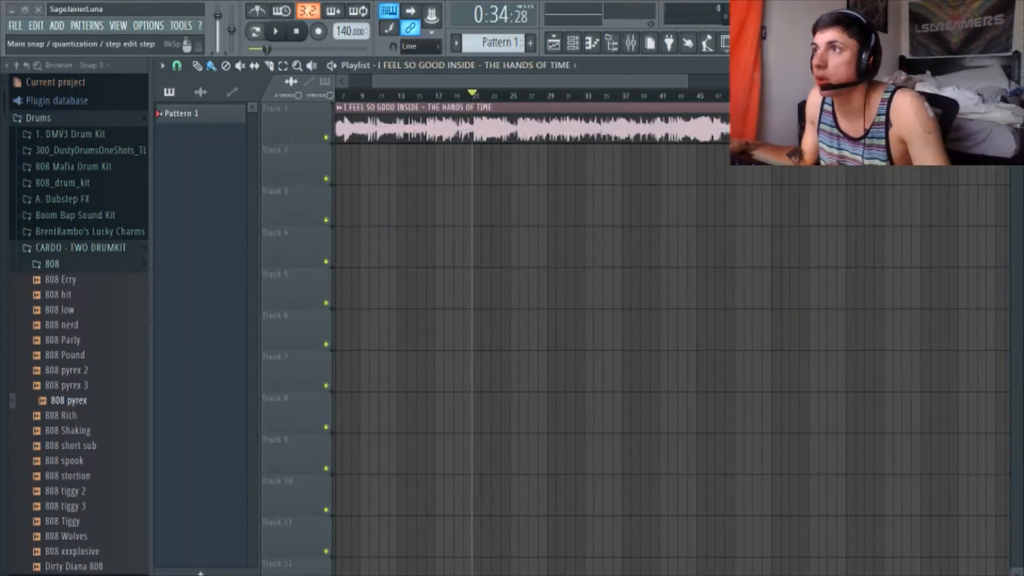
scroll(457, 176, "down", 5)
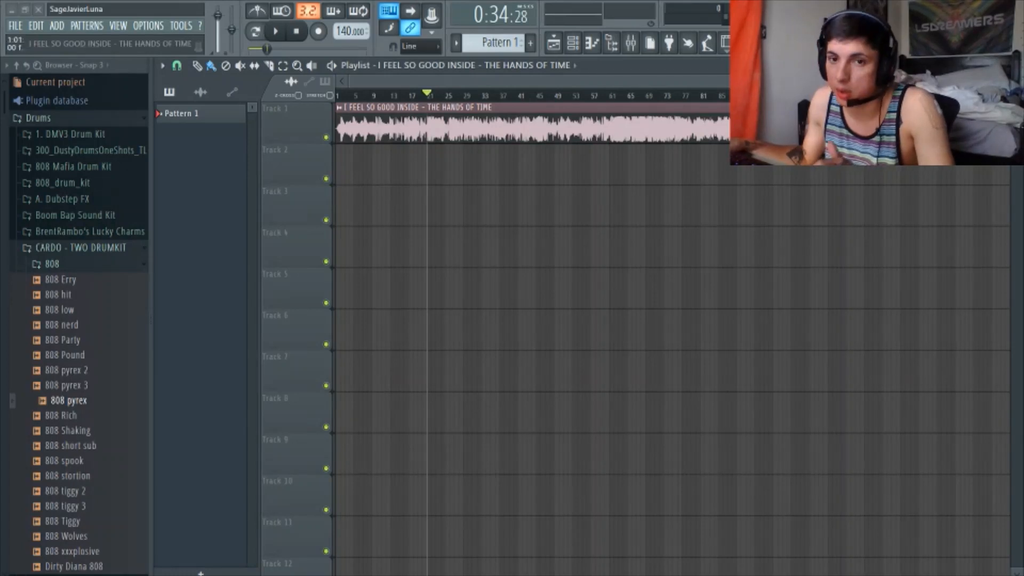
scroll(445, 160, "up", 6)
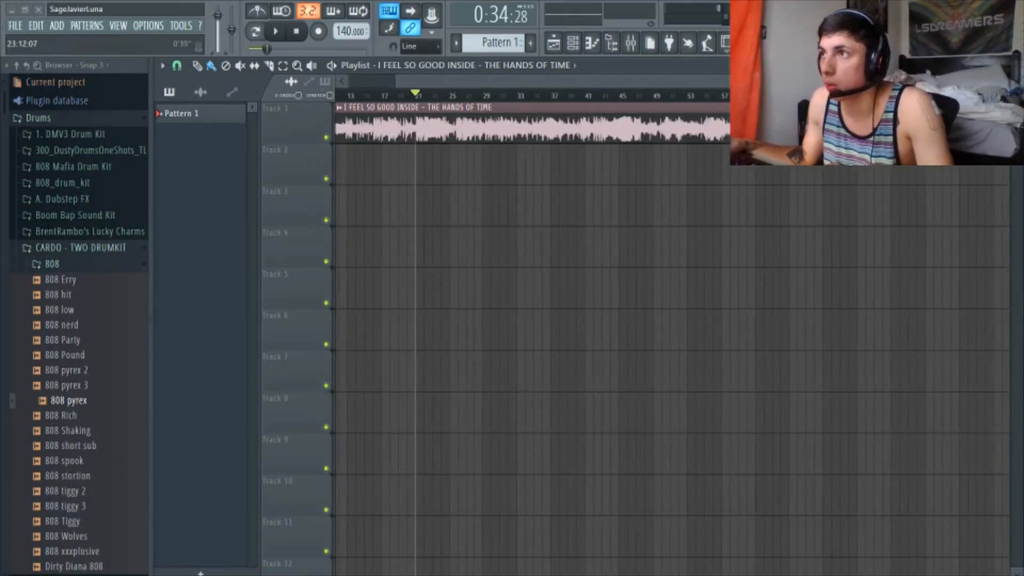
scroll(436, 160, "down", 2)
scroll(435, 160, "up", 3)
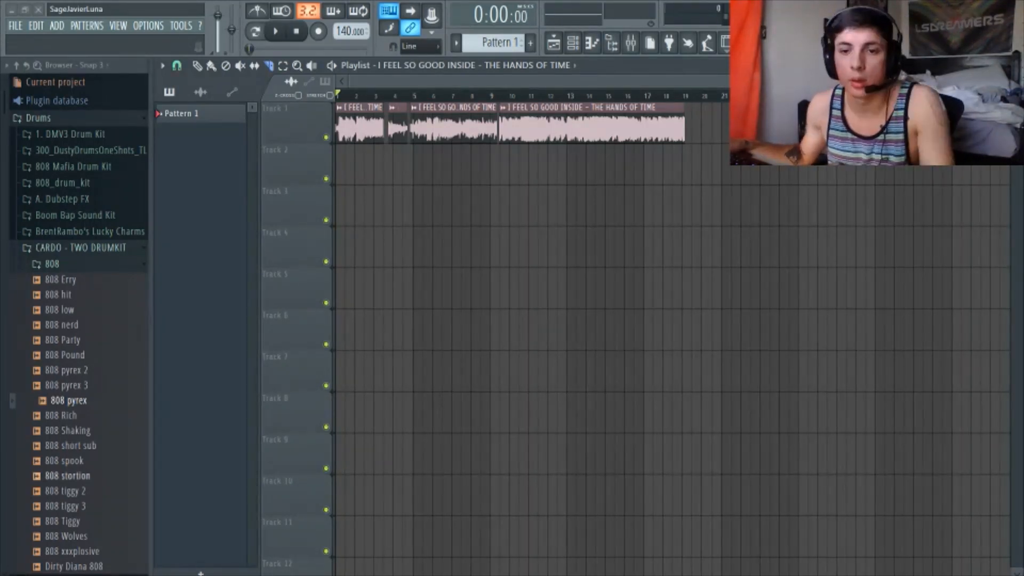
Step: Record the playback of the chopped playlist clips into Edison from the start of the song, stopping when they end
scroll(395, 128, "up", 4)
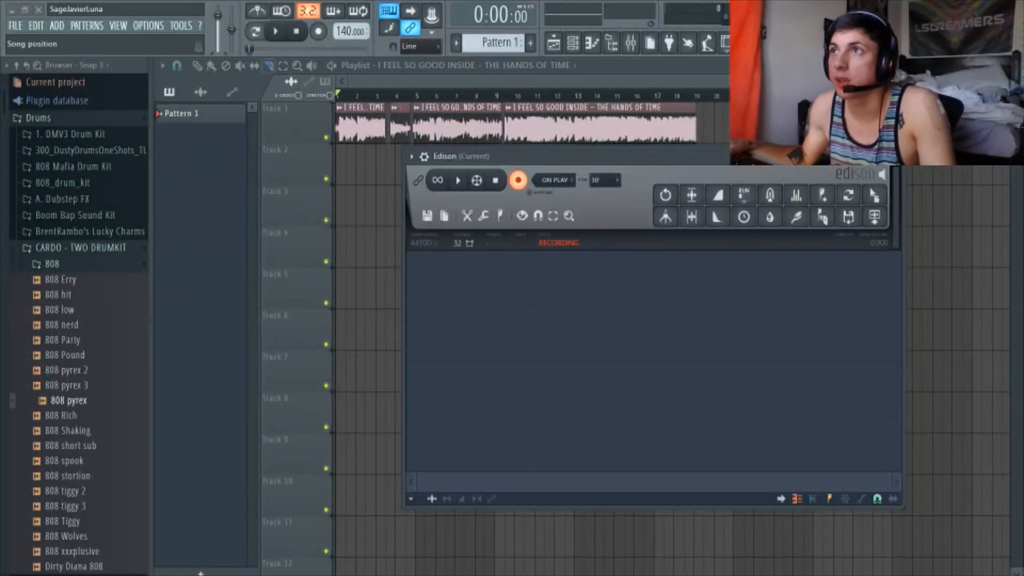
left_click(276, 31)
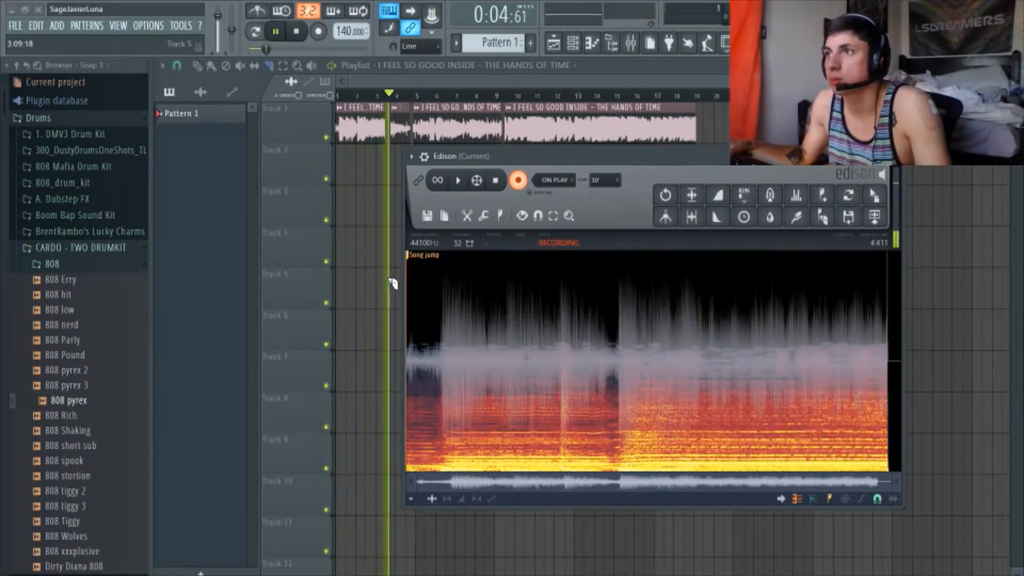
key("space")
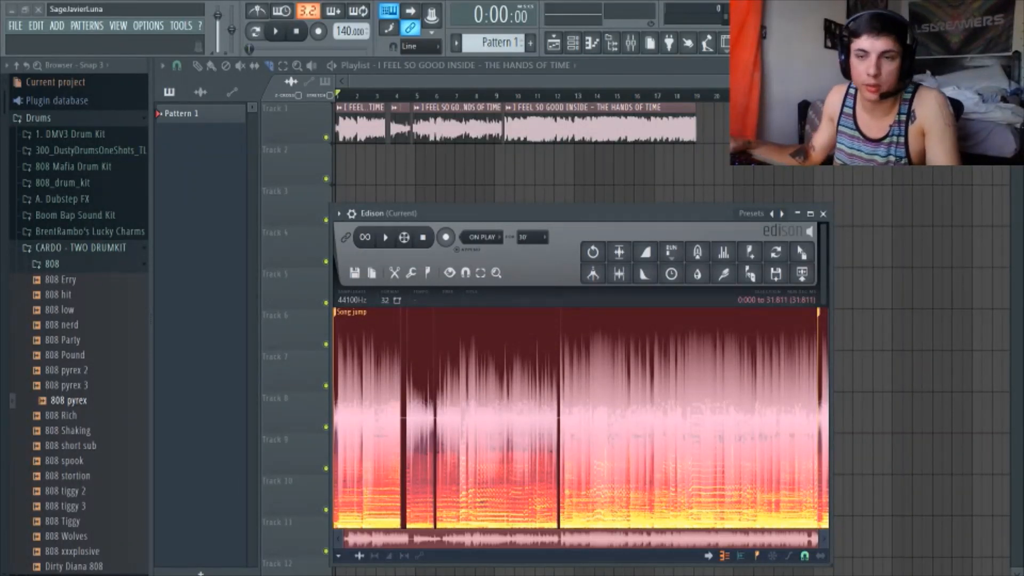
Step: Trim the leftover audio after the end marker from the Edison recording
left_click_drag(428, 215, 353, 176)
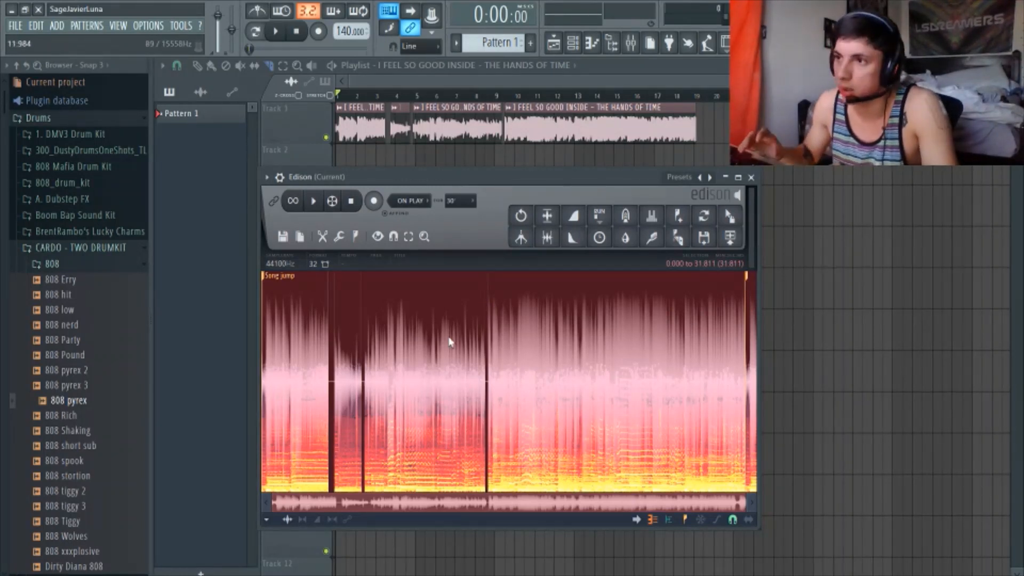
key("ctrl+Right")
key("ctrl+Right")
key("Delete")
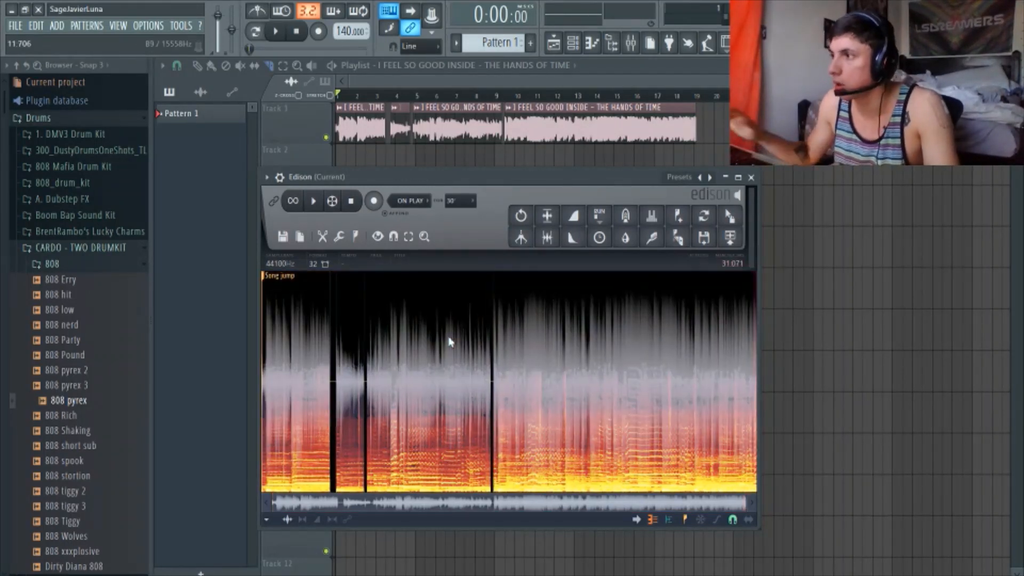
Step: Load the entire trimmed Edison recording into deck A of Slicex
key("ctrl+a")
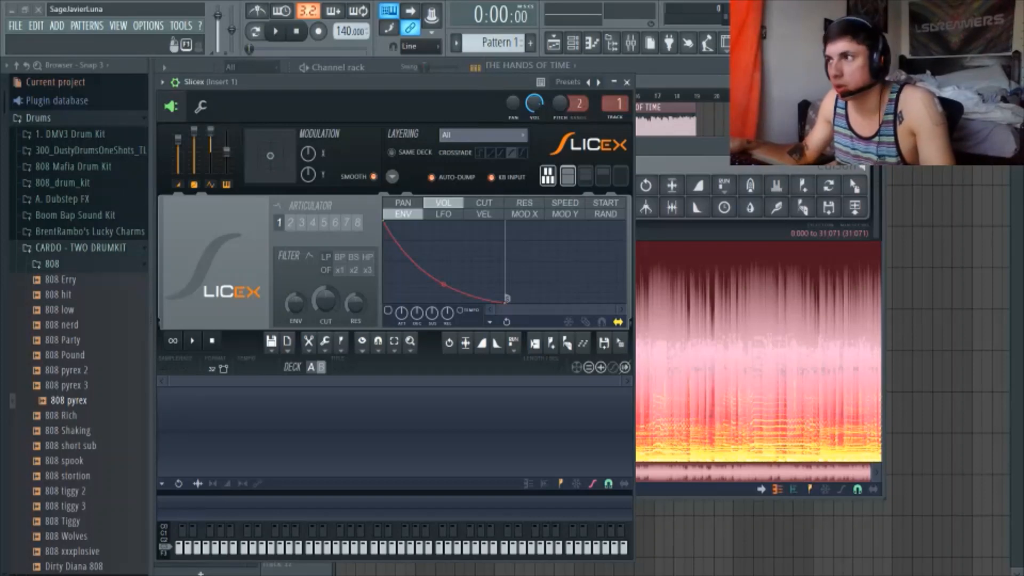
left_click_drag(854, 185, 251, 421)
left_click_drag(270, 83, 459, 63)
Step: Audition the opening of the sample in Slicex to find where the first chop begins
scroll(403, 408, "up", 5)
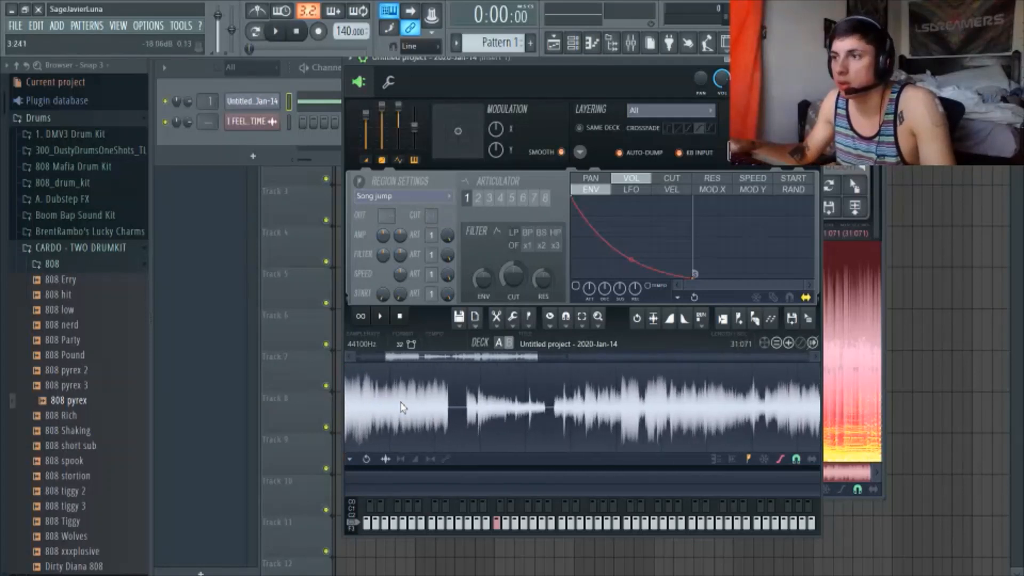
scroll(403, 407, "up", 2)
scroll(427, 406, "down", 2)
scroll(433, 404, "up", 2)
left_click_drag(416, 358, 370, 359)
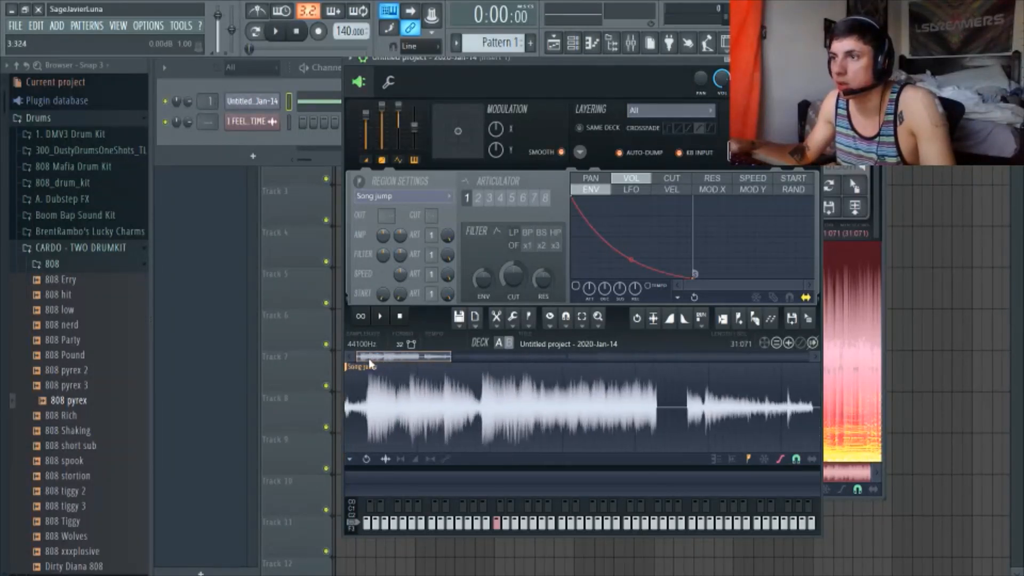
scroll(370, 406, "up", 2)
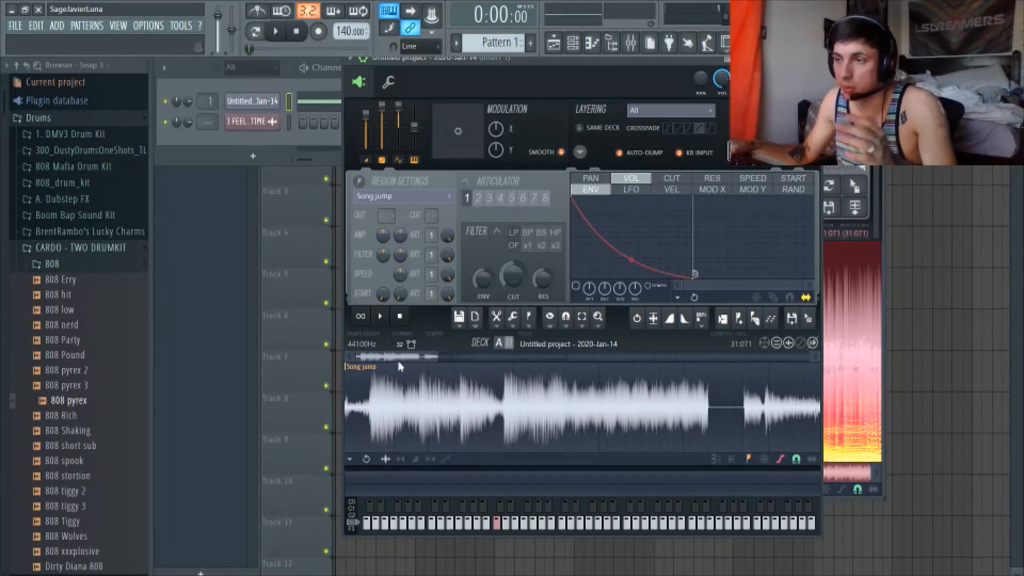
left_click(382, 317)
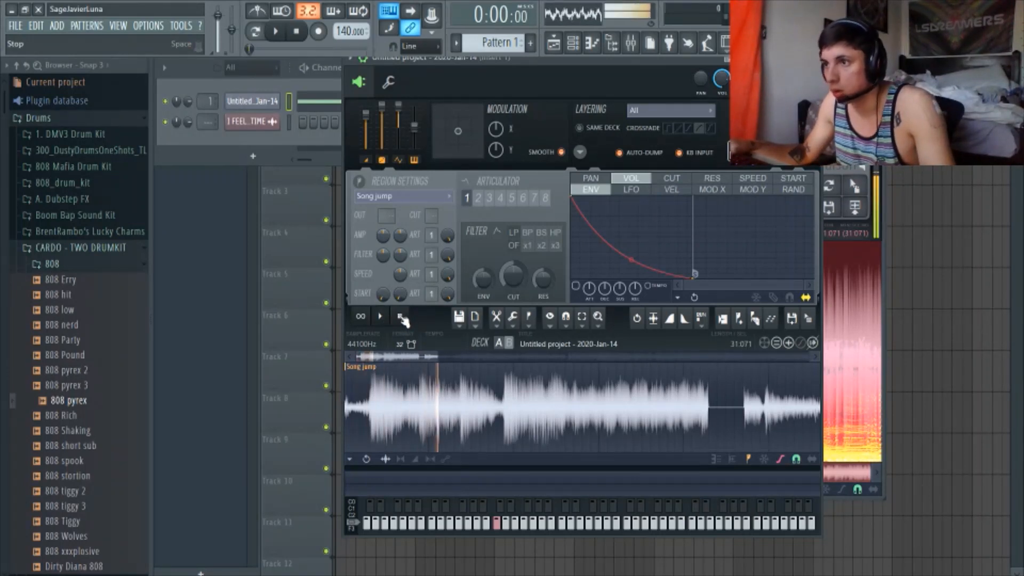
left_click(401, 317)
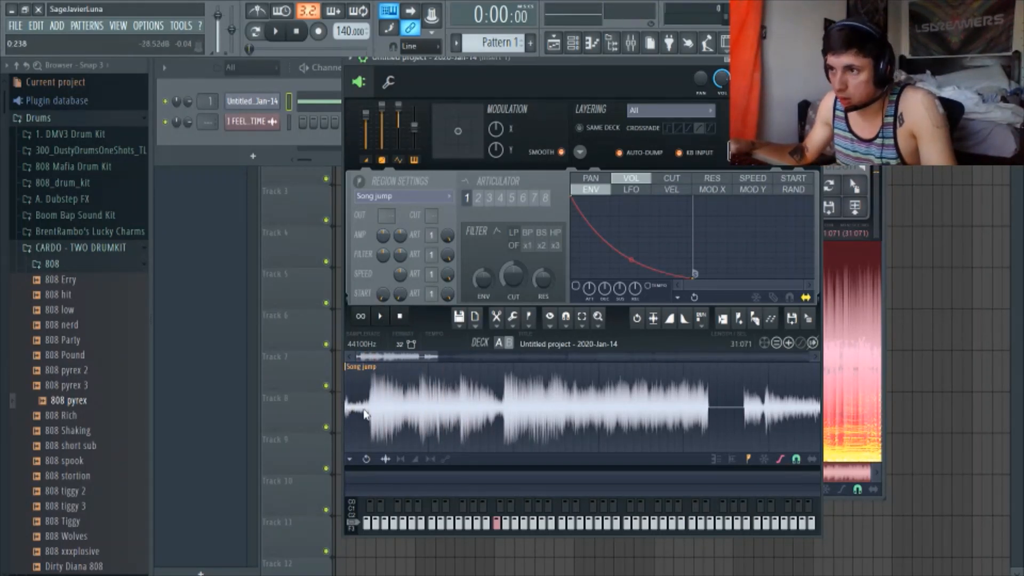
Step: Delete the first 0.282 s of the sample in Slicex and play back the new opening
left_click_drag(368, 412, 245, 428)
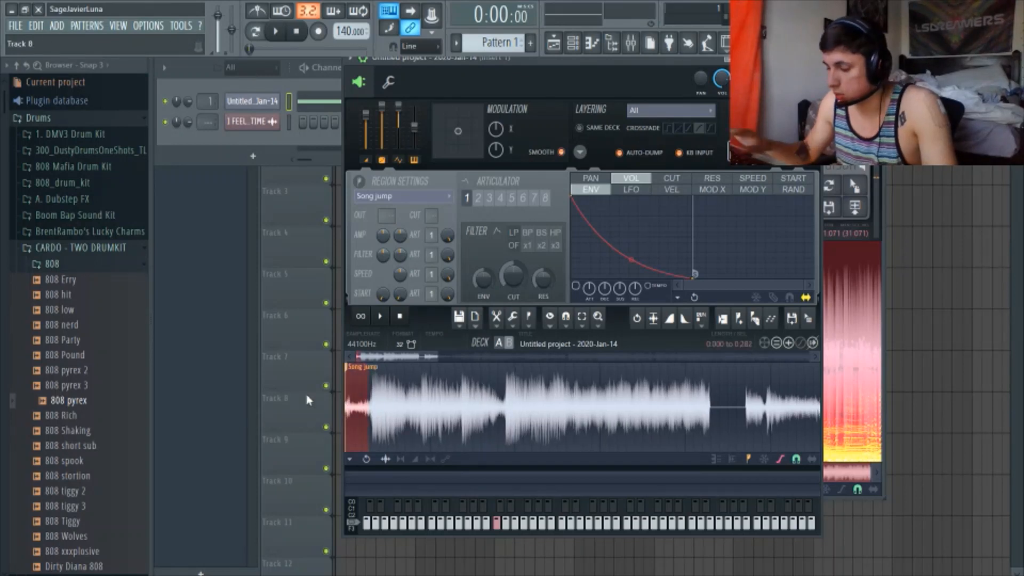
key("Delete")
scroll(434, 398, "up", 4)
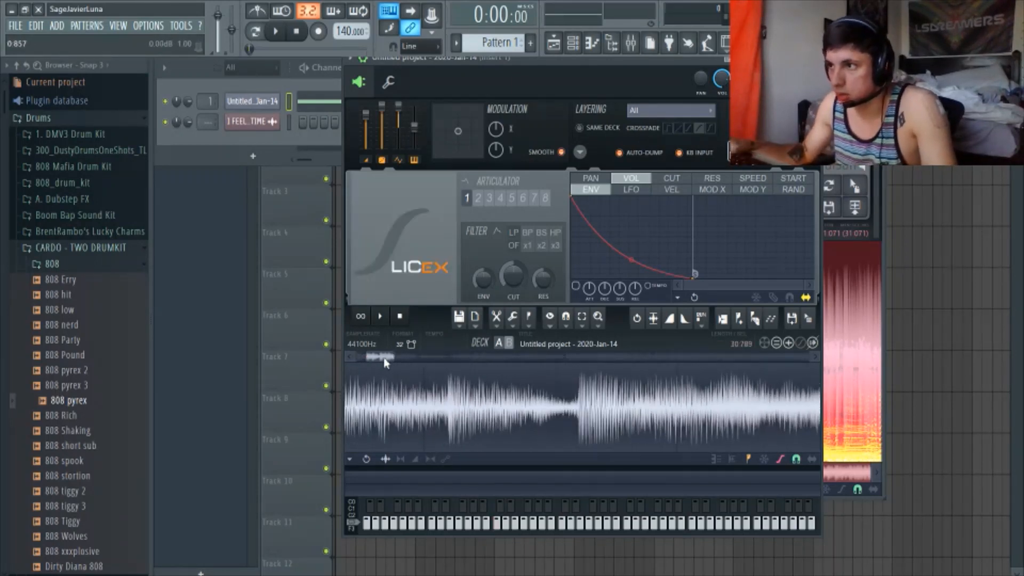
left_click_drag(383, 358, 347, 366)
left_click(382, 317)
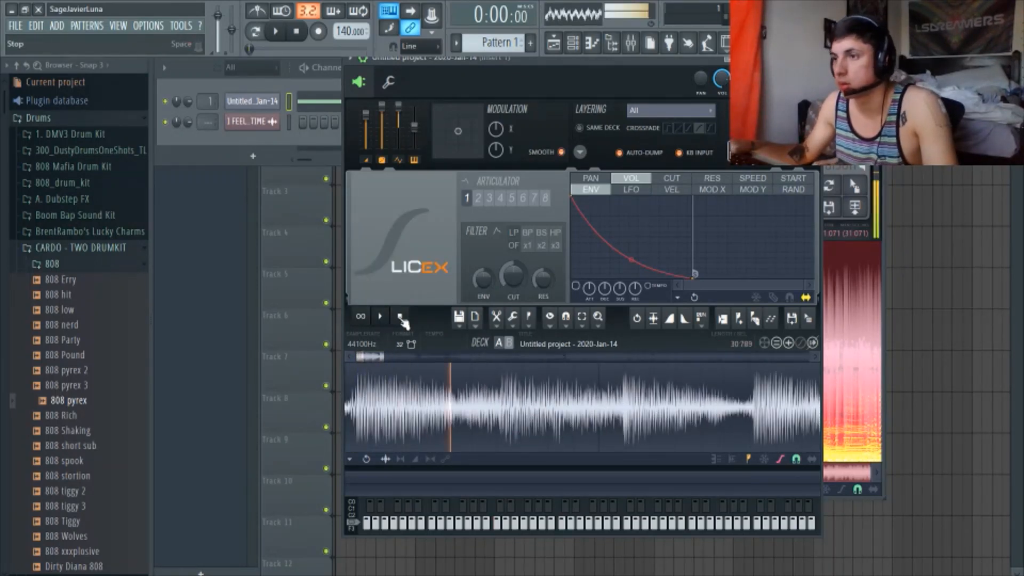
left_click(401, 317)
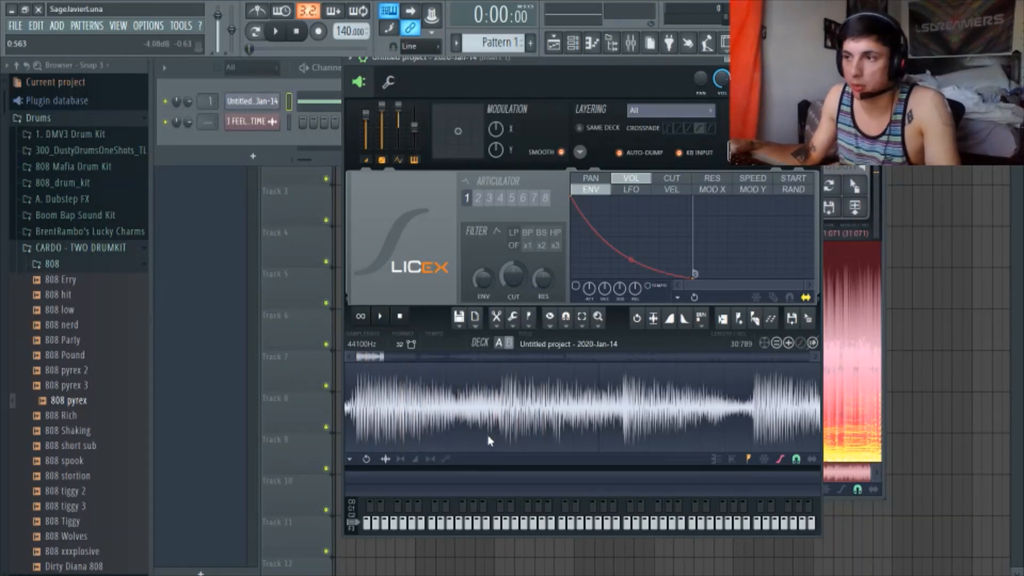
Step: Select the second chop, past the first silent gap, from 4.646 to 6.058 and play it
scroll(491, 422, "down", 5)
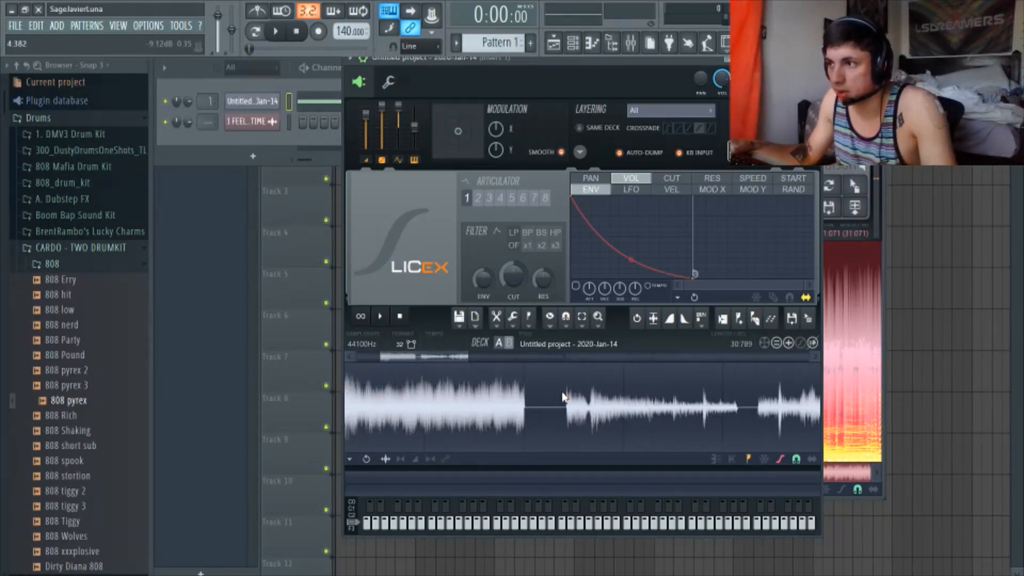
scroll(559, 400, "down", 3)
left_click_drag(427, 358, 458, 374)
scroll(482, 367, "up", 3)
scroll(480, 365, "down", 3)
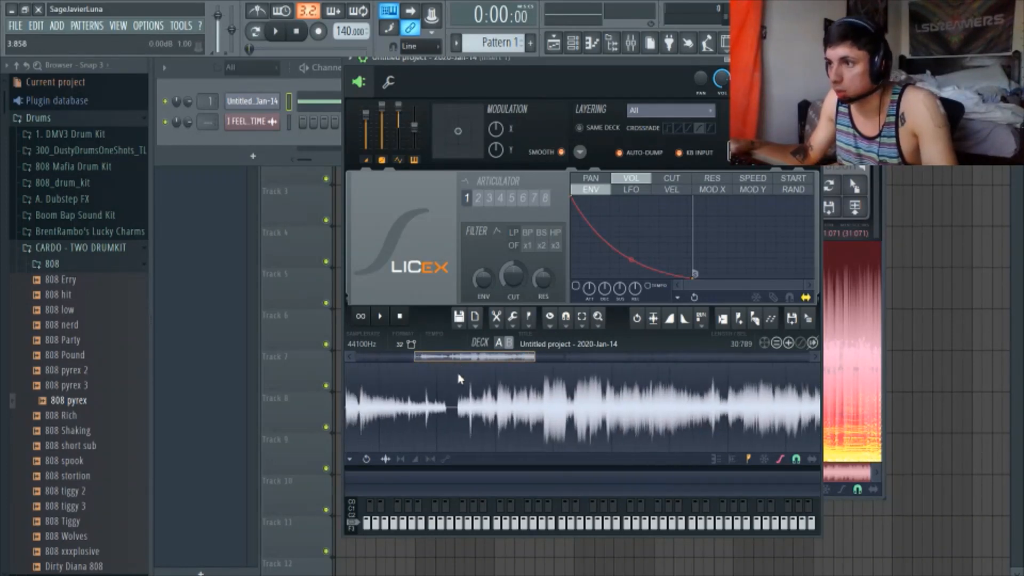
scroll(458, 380, "down", 2)
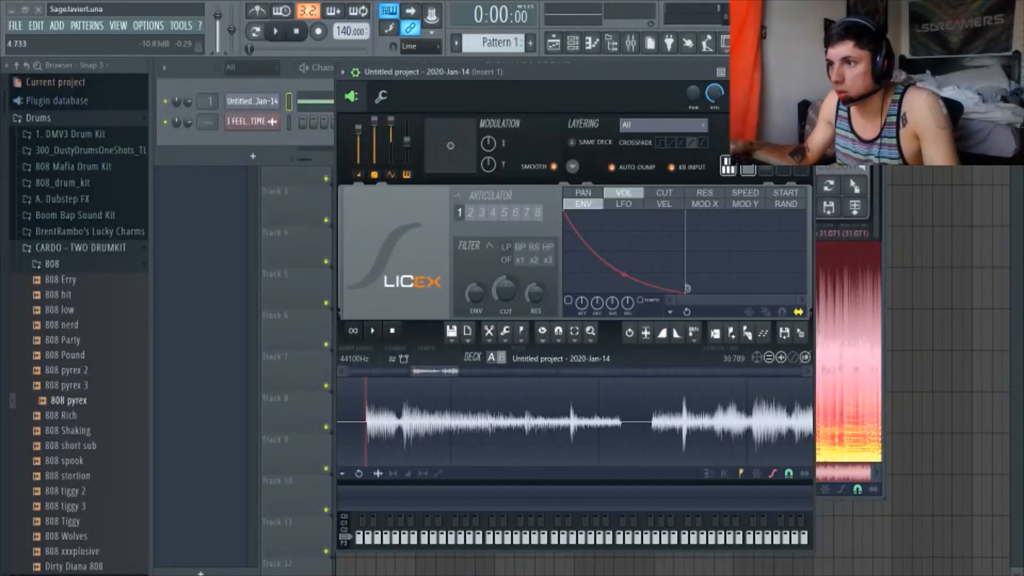
scroll(576, 421, "down", 2)
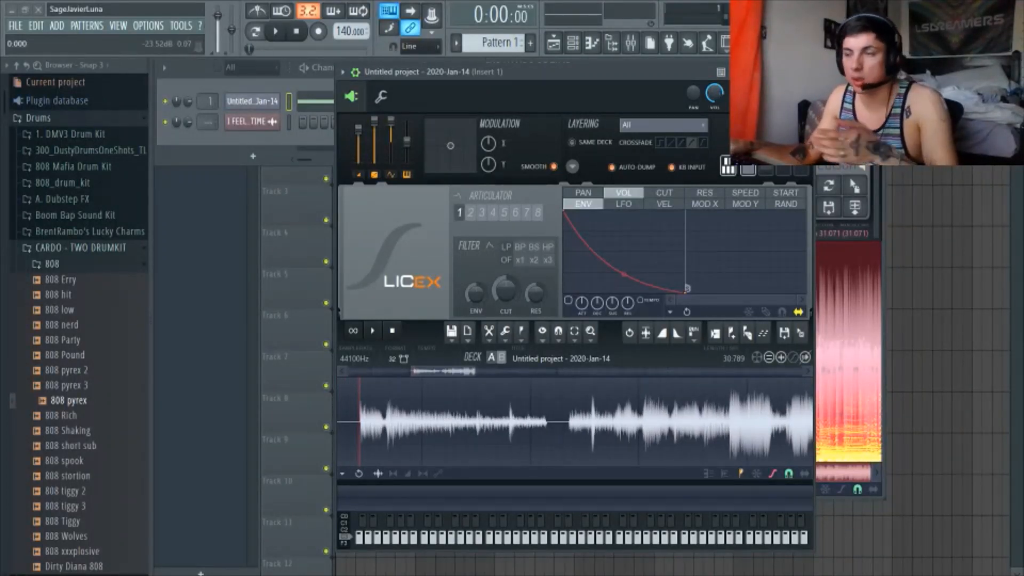
scroll(576, 421, "up", 3)
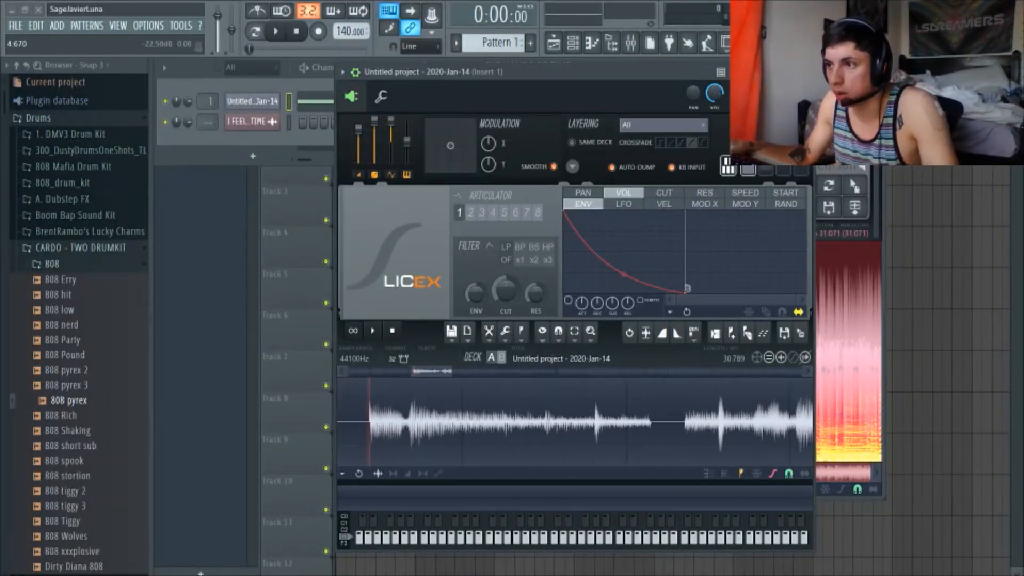
scroll(575, 421, "up", 2)
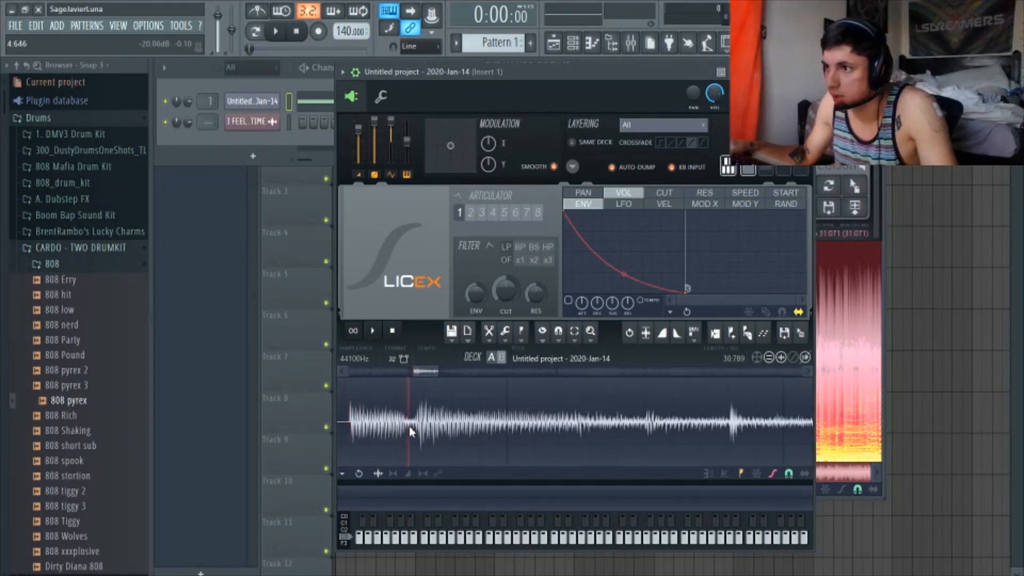
left_click_drag(413, 448, 722, 447)
scroll(696, 439, "down", 5)
scroll(696, 439, "down", 1)
scroll(744, 448, "up", 3)
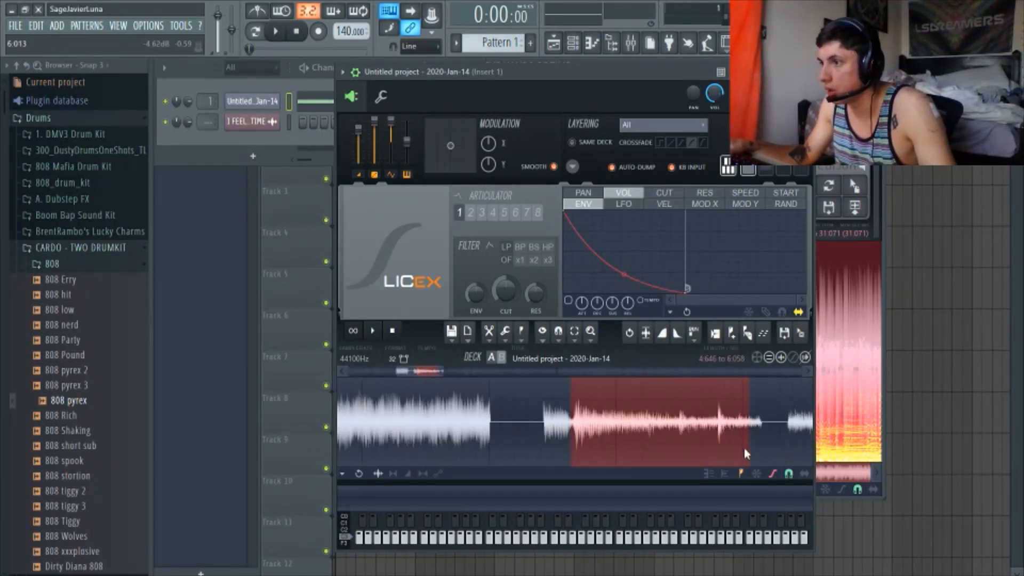
left_click(373, 332)
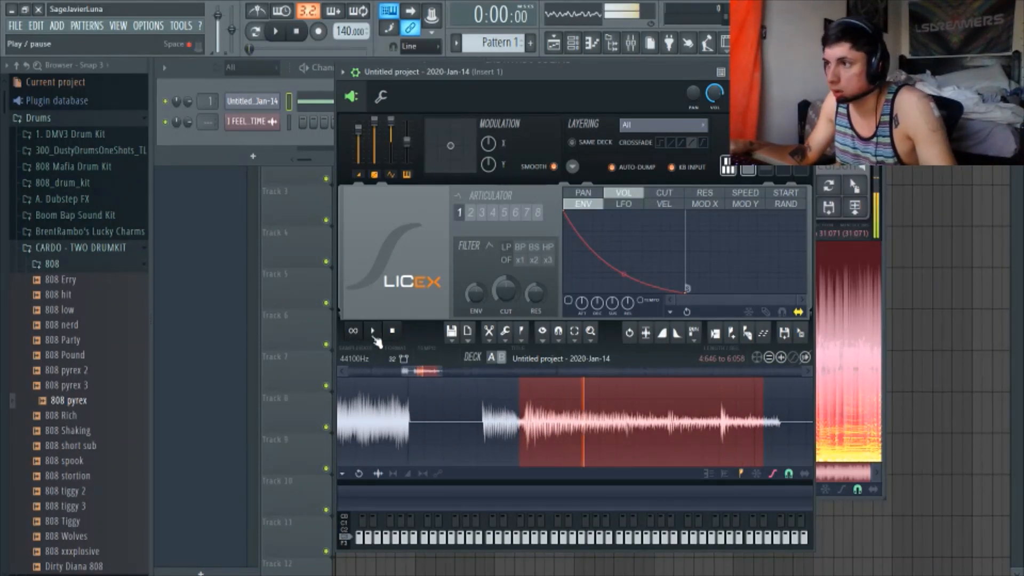
Step: Narrow the playing selection to the chop's main hit, from 4.672 to 5.406
left_click_drag(764, 432, 652, 447)
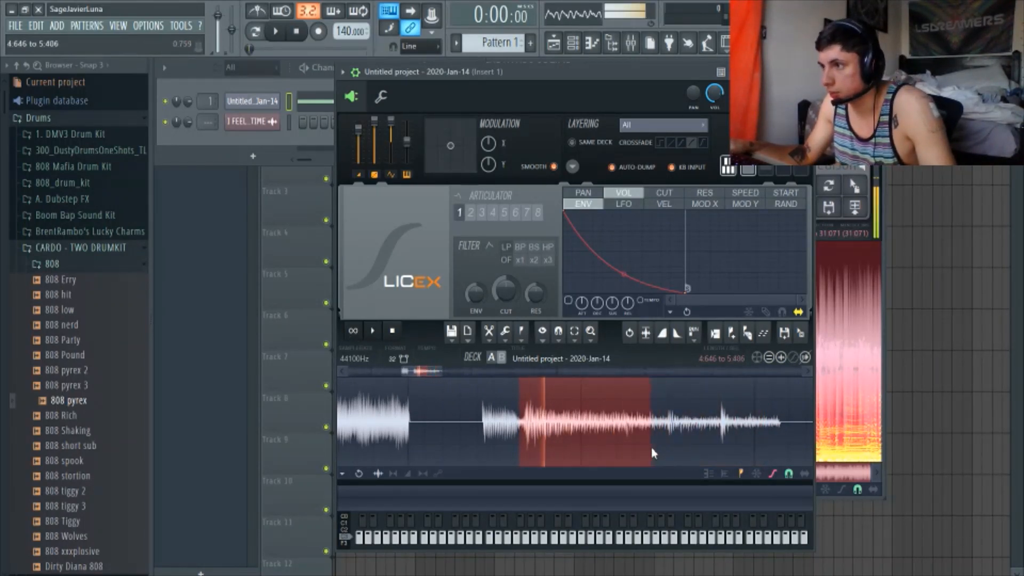
scroll(534, 439, "up", 4)
scroll(465, 430, "up", 2)
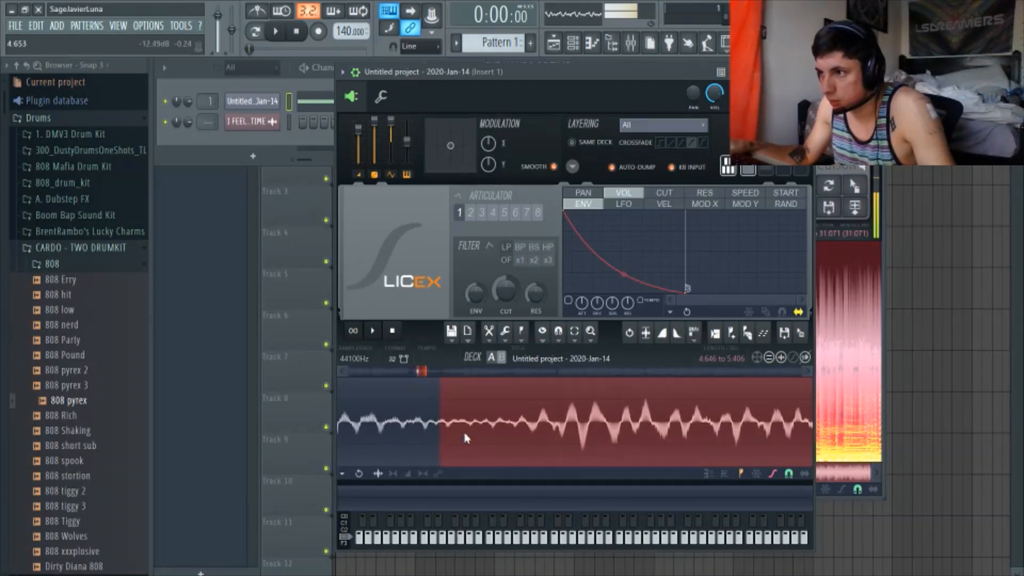
left_click_drag(463, 430, 519, 436)
scroll(517, 435, "up", 2)
scroll(516, 435, "down", 4)
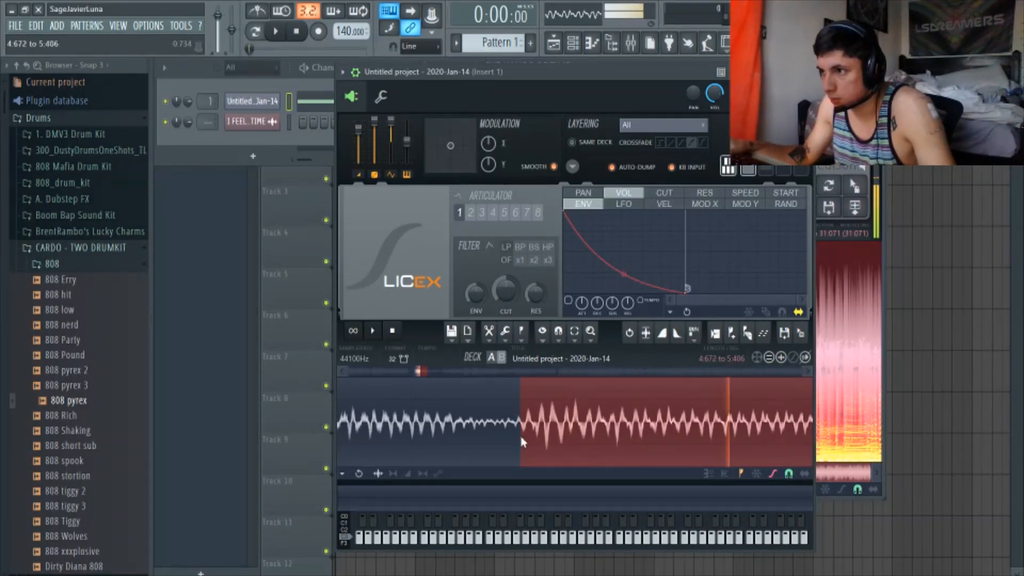
Step: Delete the stray audio just before the second chop's main hit, from 4.227 to 4.672
scroll(520, 433, "down", 4)
scroll(546, 442, "down", 2)
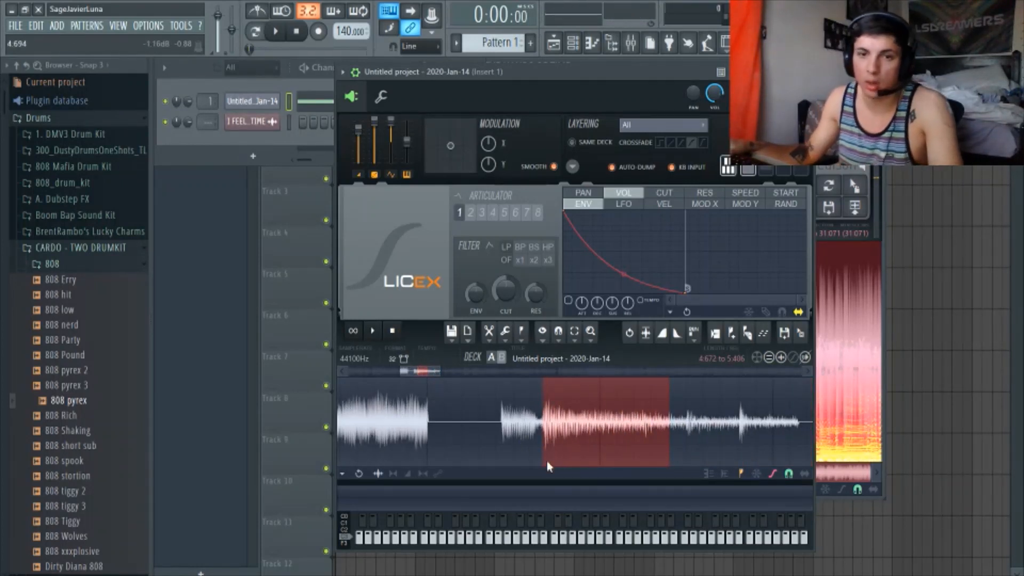
scroll(522, 436, "up", 2)
scroll(549, 435, "down", 1)
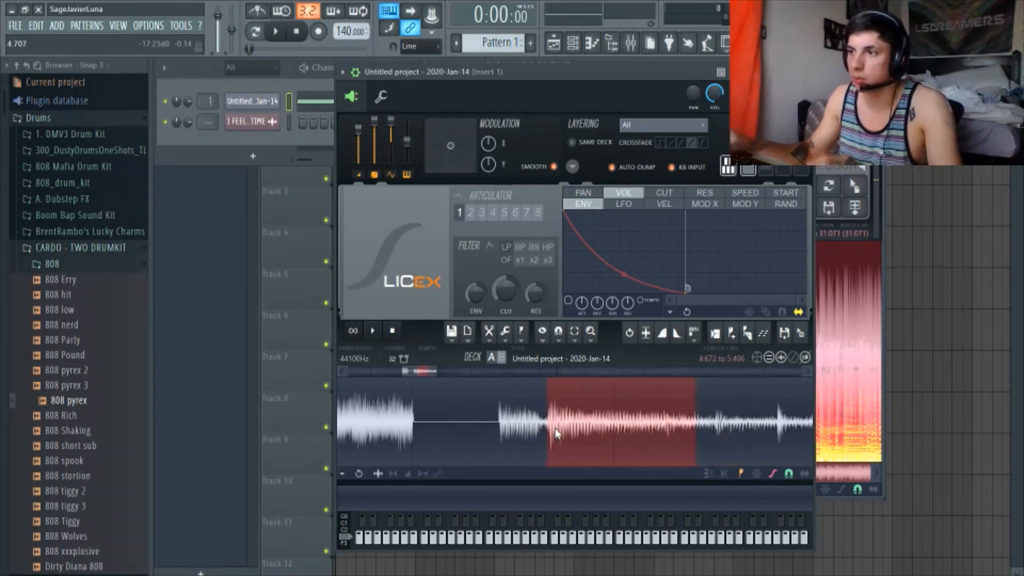
scroll(555, 436, "up", 3)
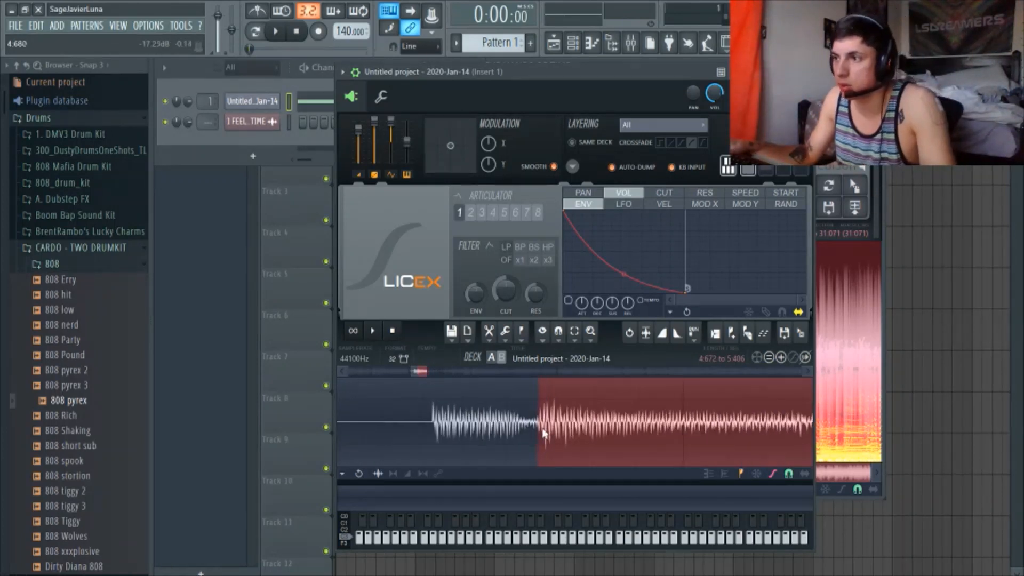
scroll(538, 439, "down", 4)
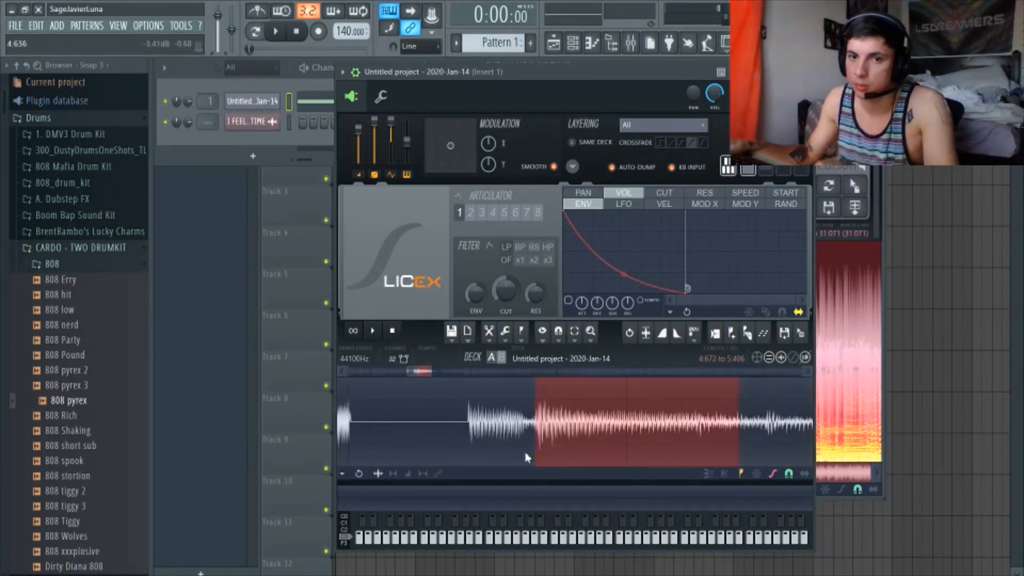
scroll(566, 437, "down", 1)
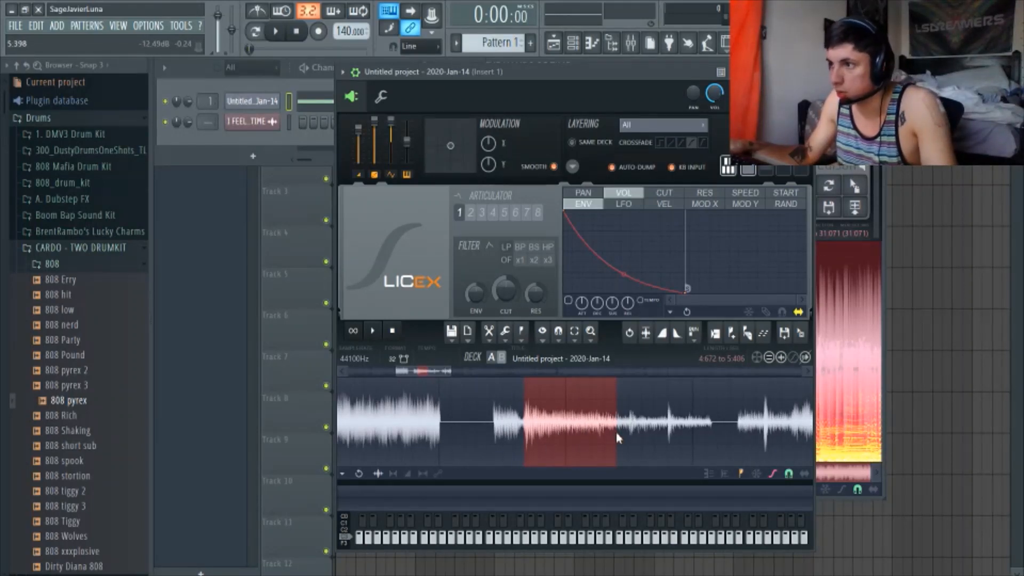
left_click_drag(524, 454, 469, 459)
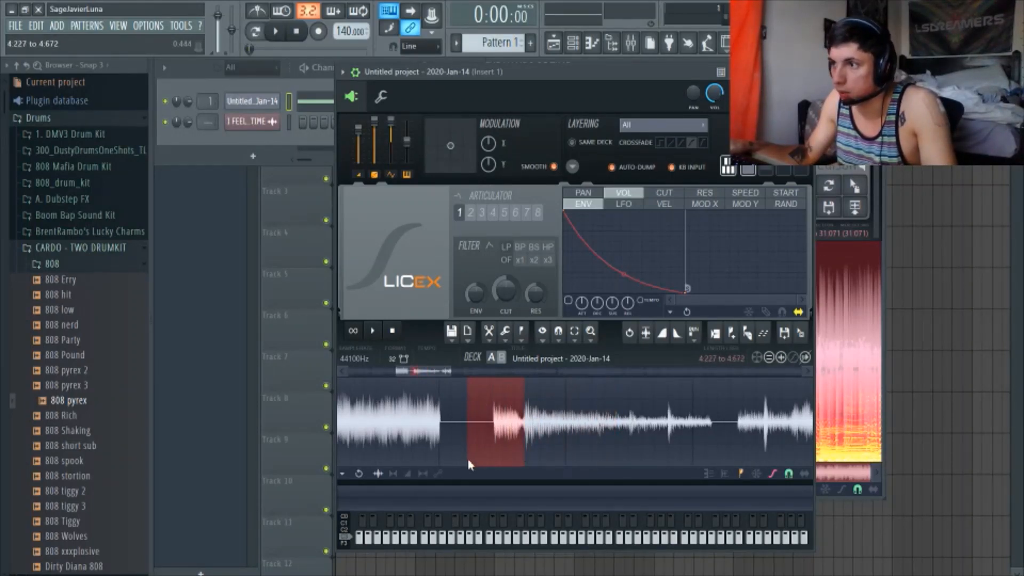
key("Delete")
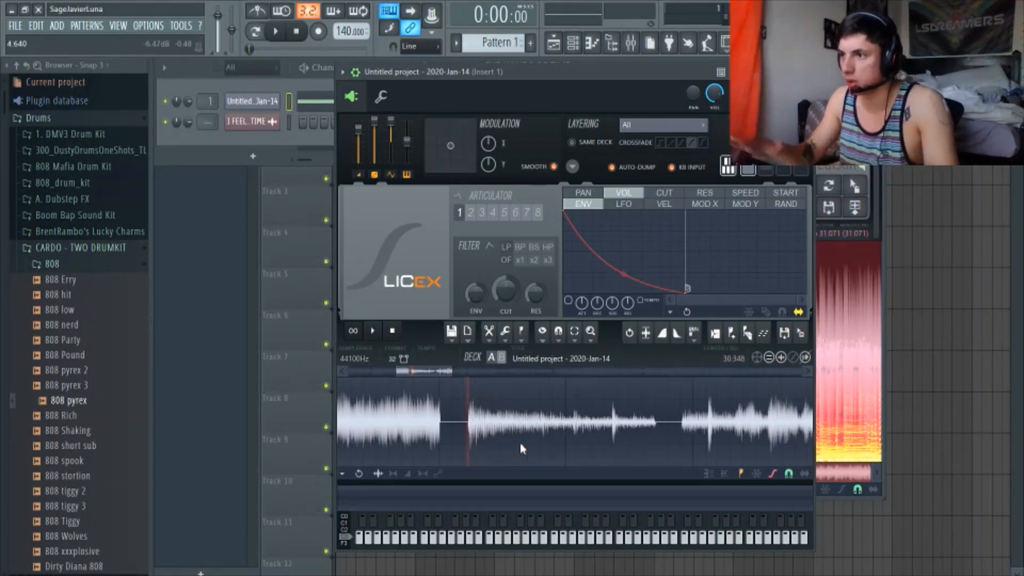
Step: Select the trimmed second chop from 4.193 to 5.797 and play it
scroll(487, 449, "down", 2)
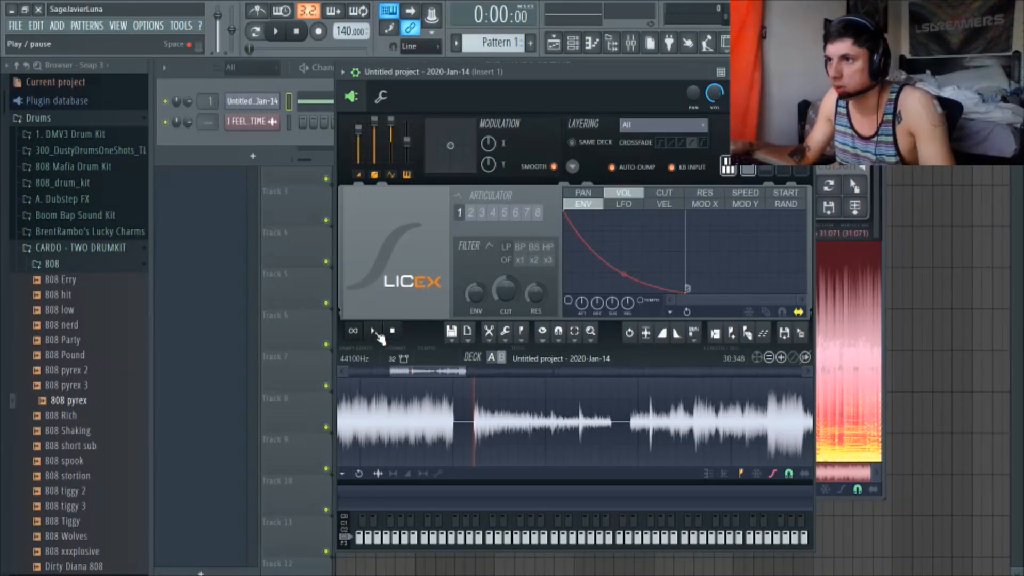
left_click_drag(472, 435, 619, 443)
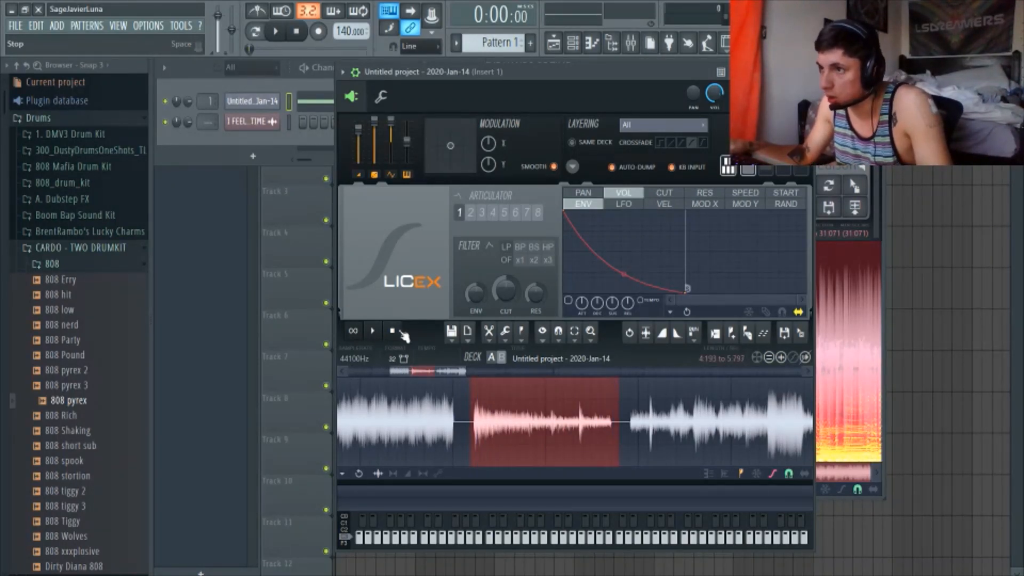
left_click(374, 333)
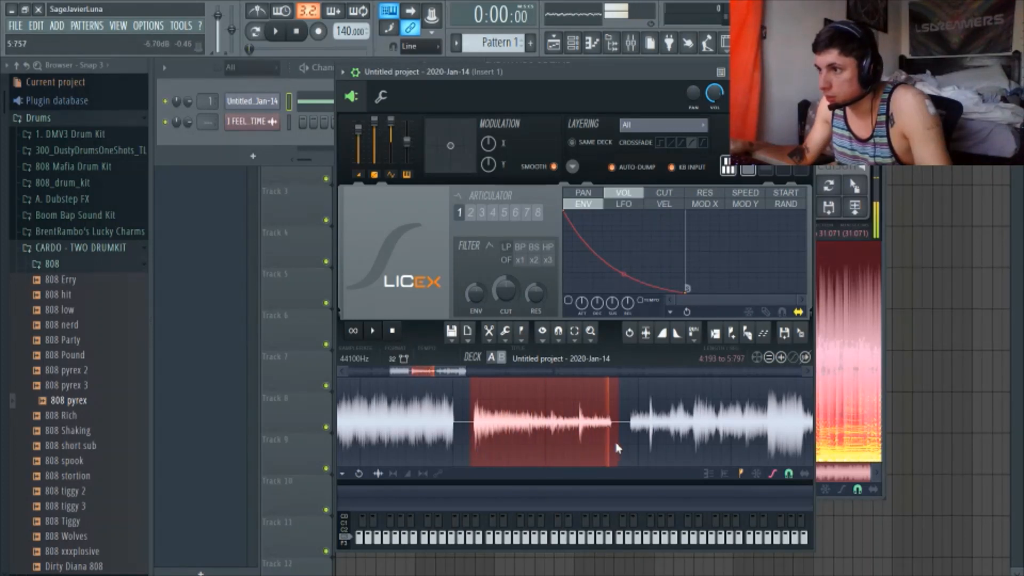
Step: Shorten the playing selection so it ends at 5.367, just before the second chop's trailing hit
left_click_drag(619, 437, 580, 434)
scroll(581, 436, "up", 5)
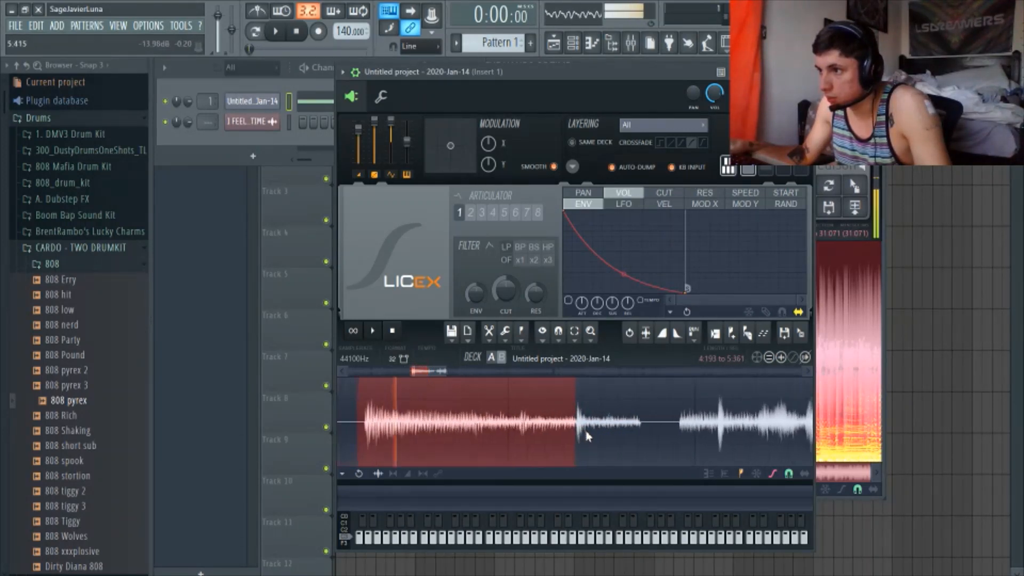
scroll(583, 434, "up", 3)
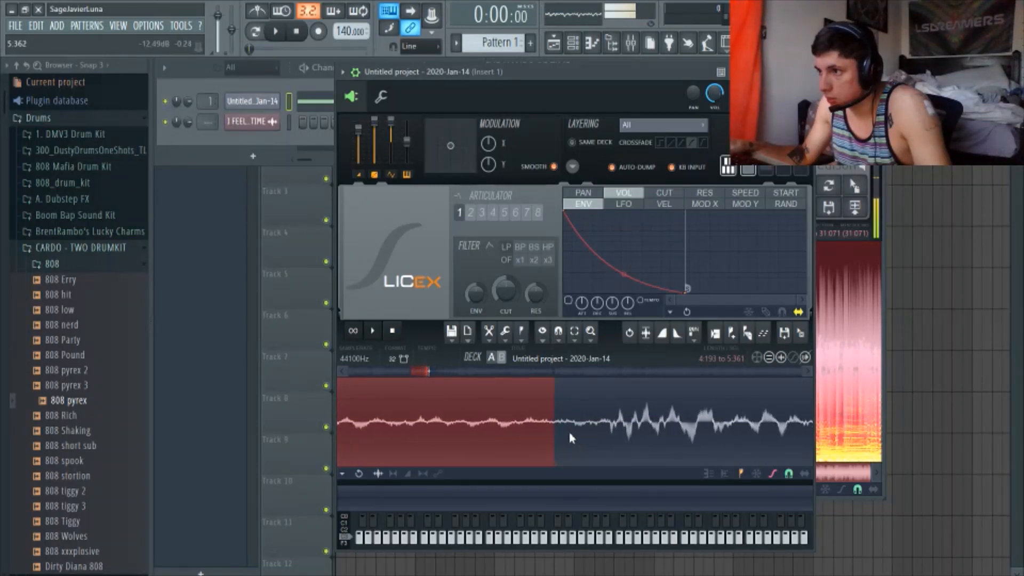
left_click_drag(555, 436, 613, 438)
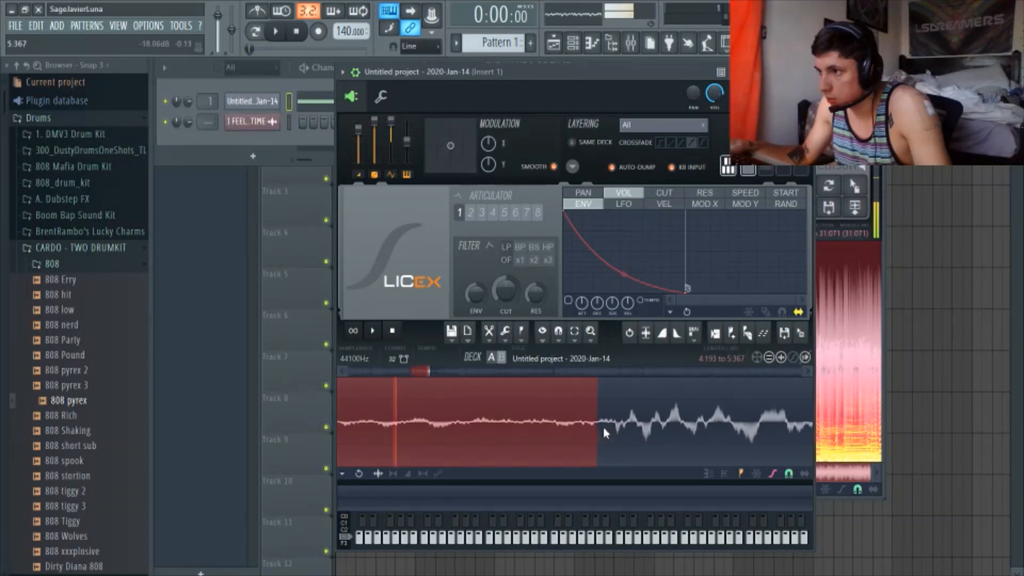
scroll(603, 430, "down", 3)
scroll(602, 433, "down", 1)
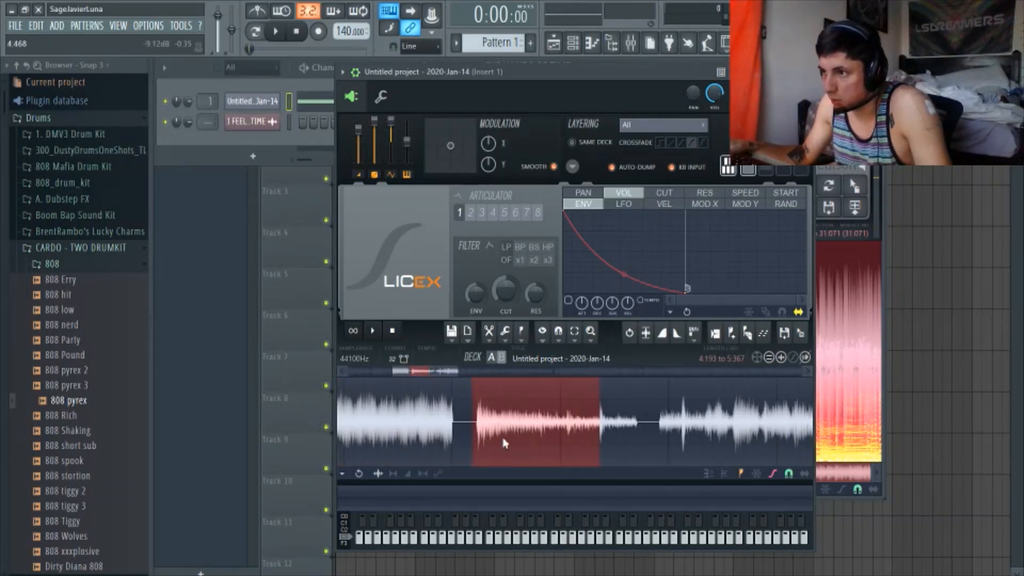
Step: Delete the second chop's trailing hit from 5.367 to 5.777 and play back the edit
left_click_drag(601, 432, 645, 431)
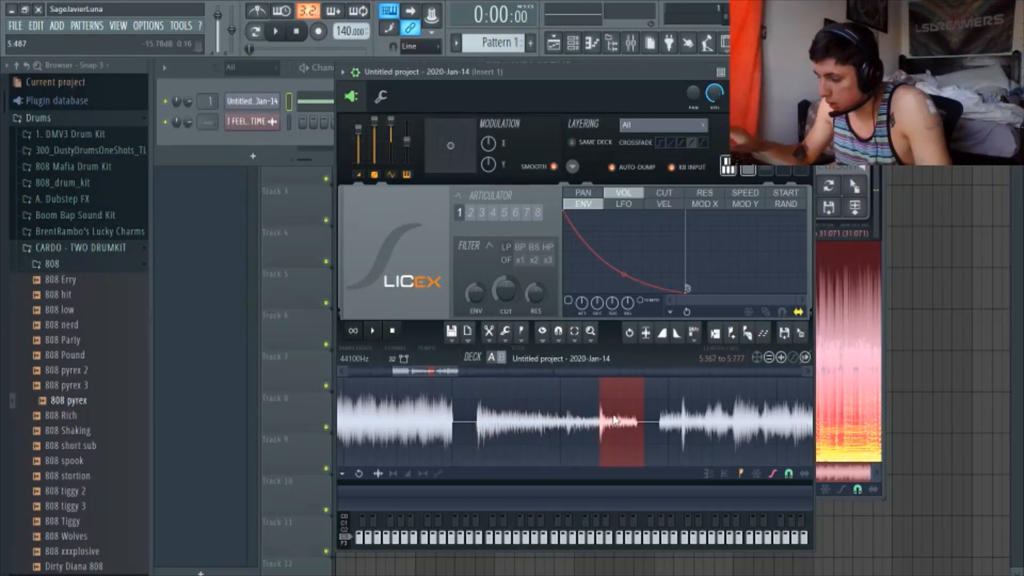
key("Delete")
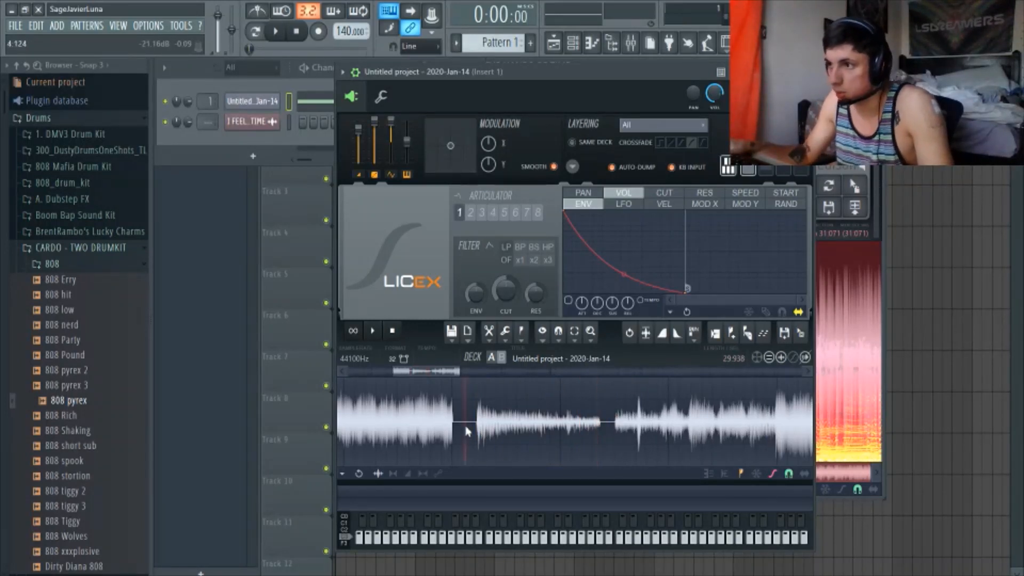
key("space")
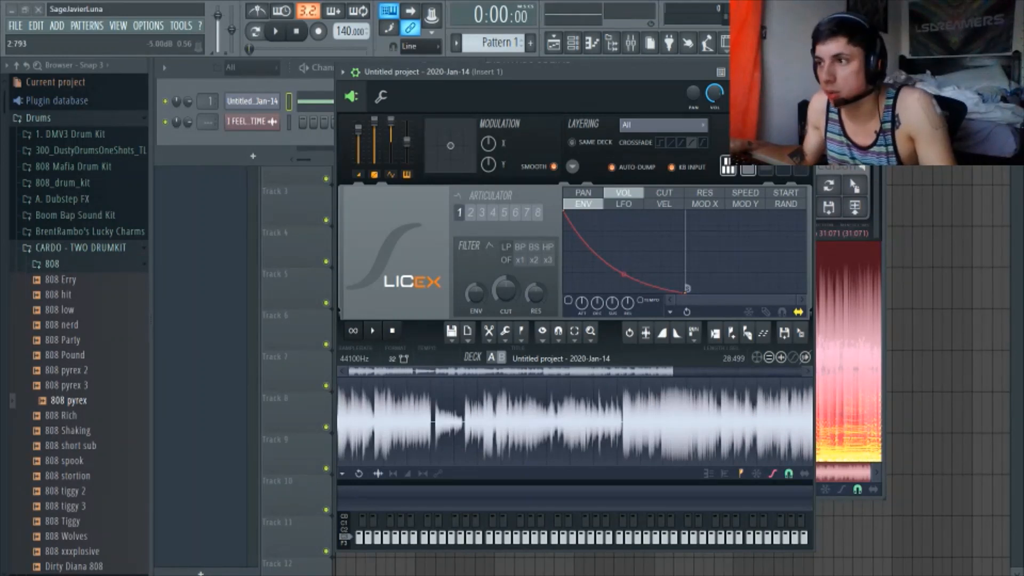
Step: Delete the silent gap between the first and second chops, from 4.003 to 4.231
scroll(402, 422, "down", 2)
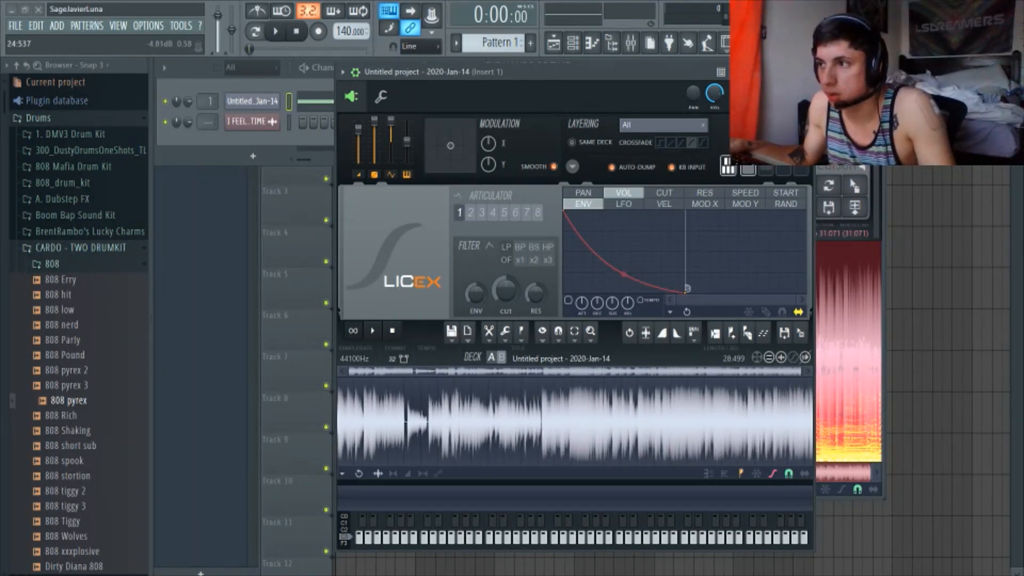
scroll(404, 421, "up", 5)
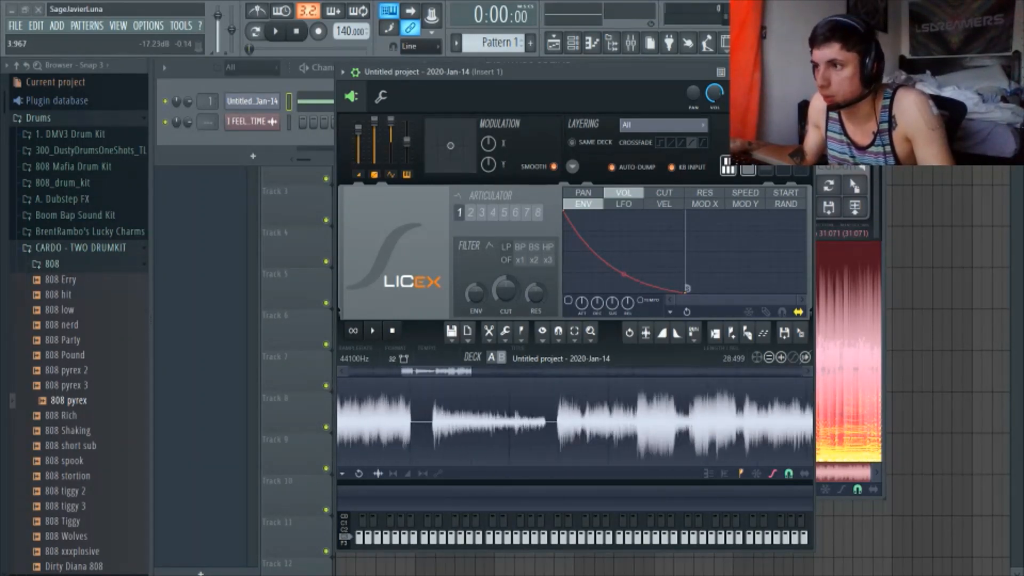
scroll(404, 421, "up", 3)
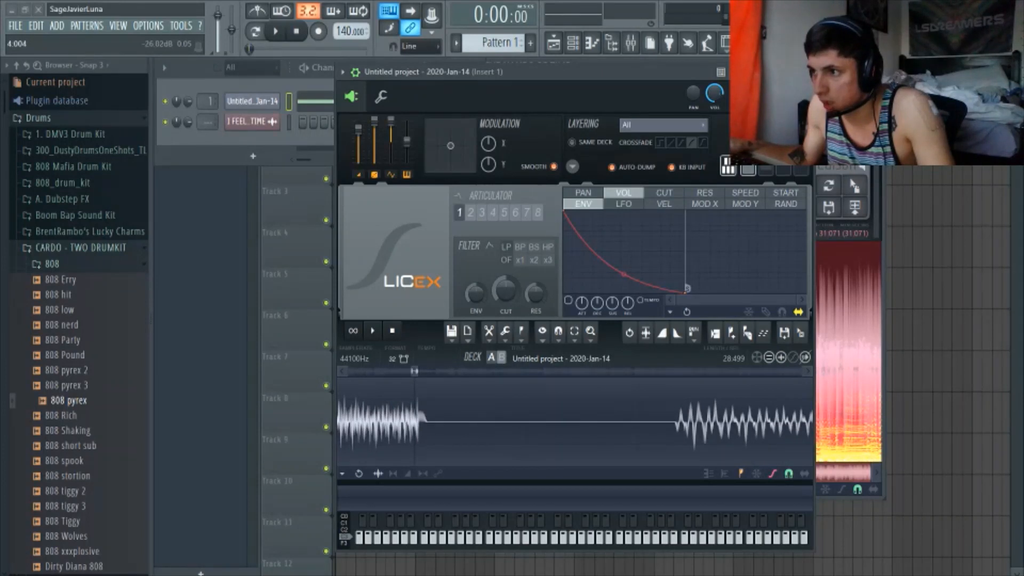
left_click_drag(446, 426, 613, 441)
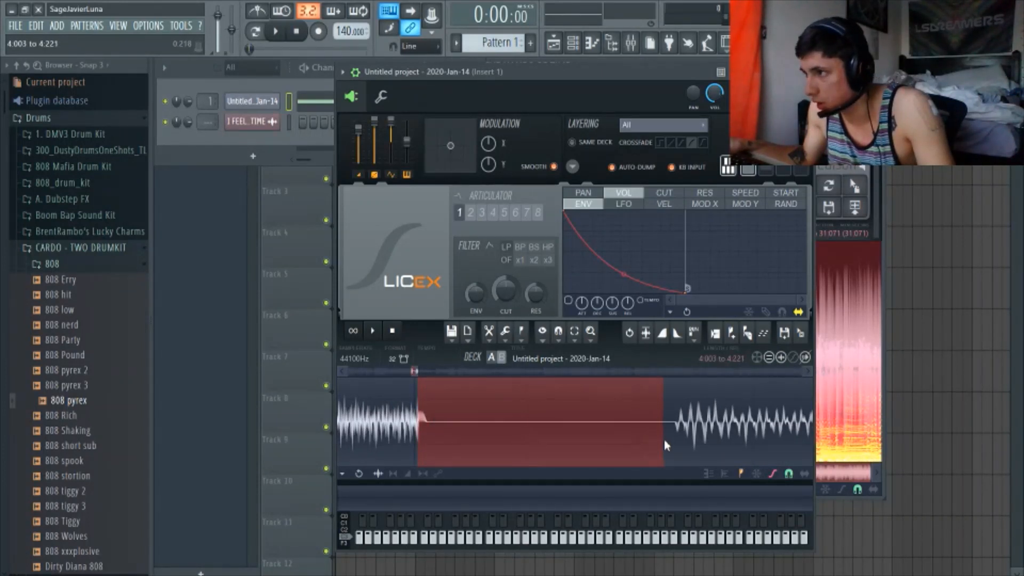
key("space")
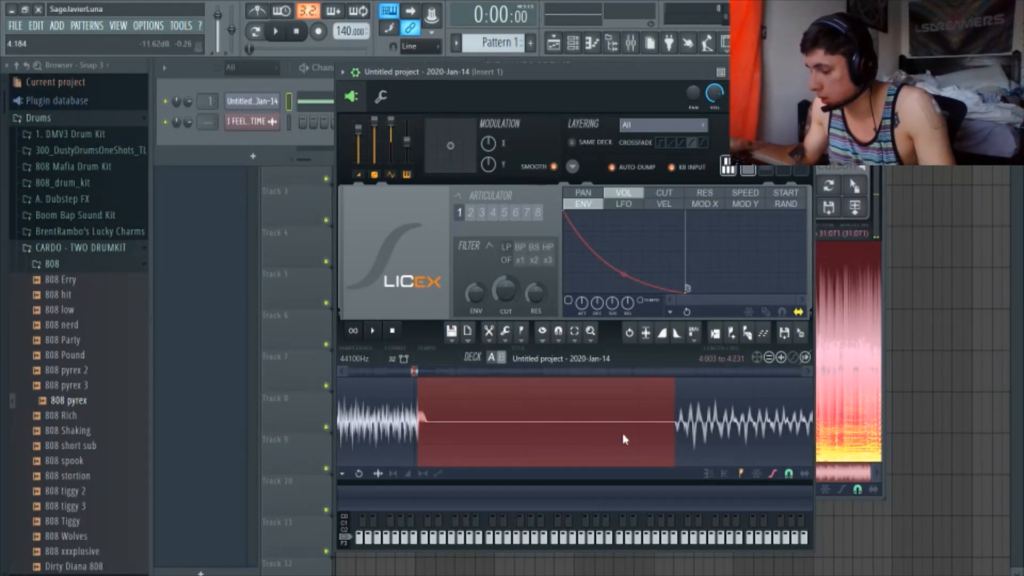
key("Delete")
Step: Auto-slice the cleaned-up sample with medium sensitivity
scroll(392, 399, "down", 2)
left_click(372, 417)
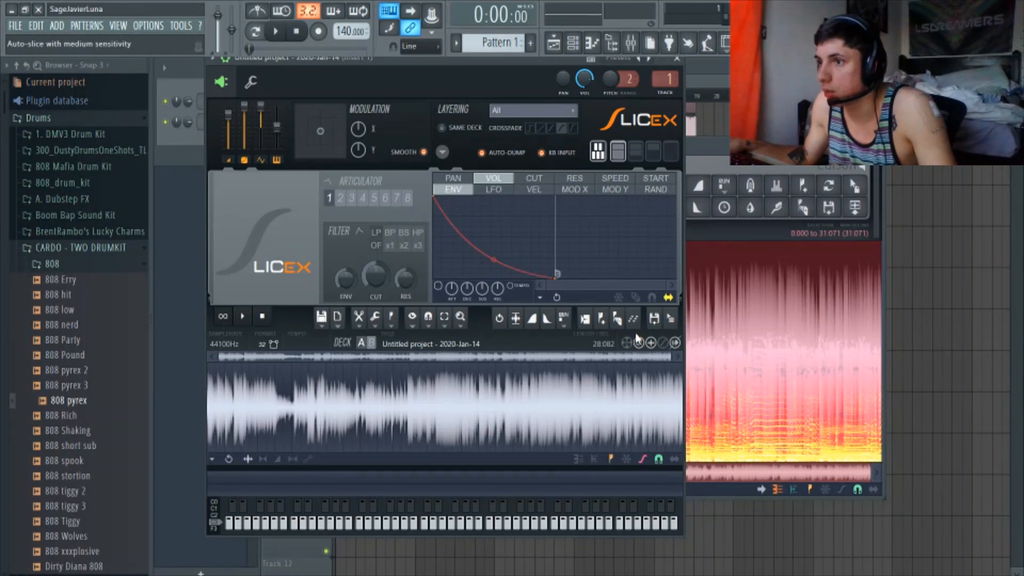
left_click(636, 337)
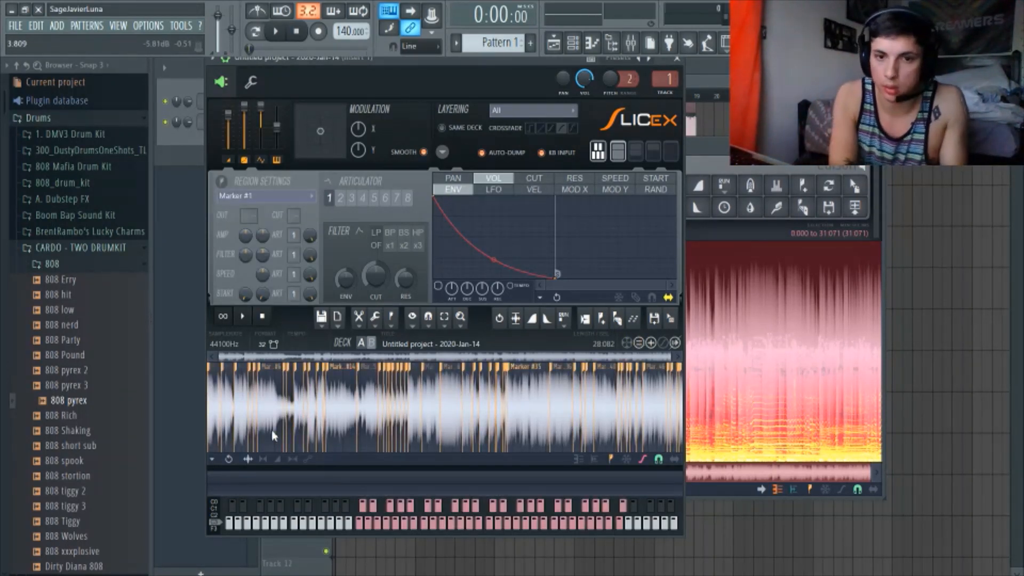
Step: Audition the auto-generated slices by playing a series of their mapped notes
key("z")
key("d")
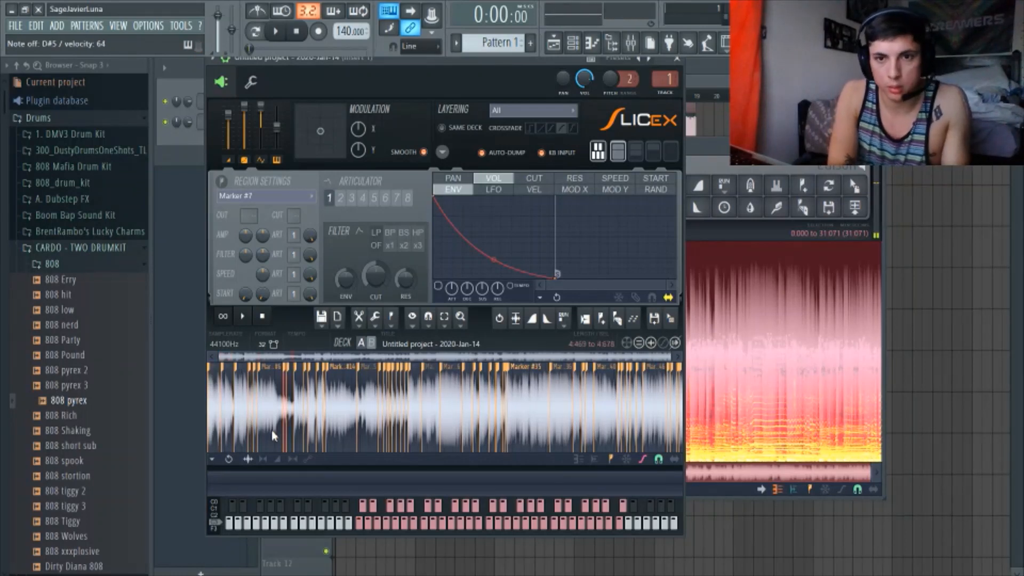
key("s")
key("h")
key("x")
key("b")
key("c")
key("j")
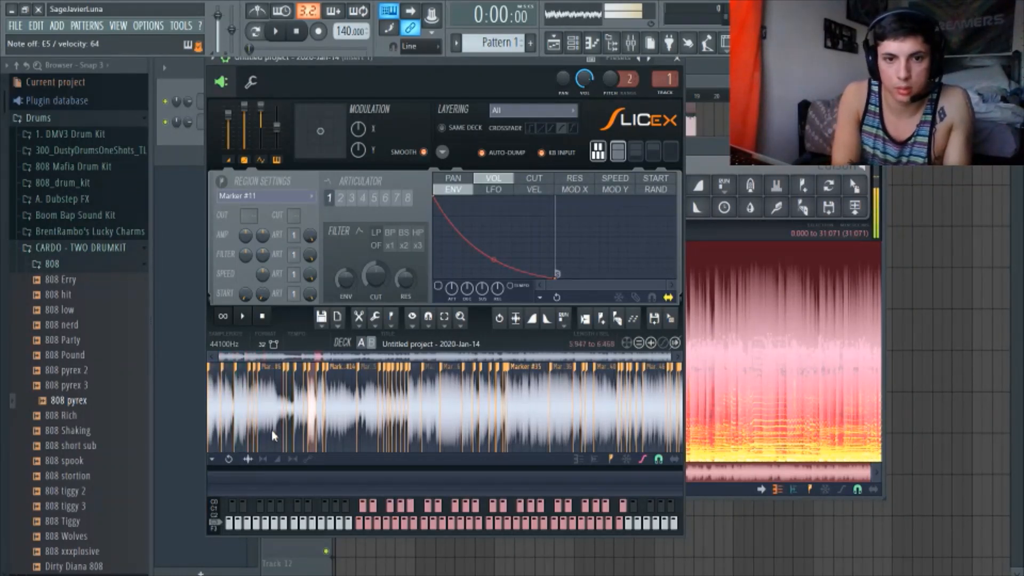
key("s")
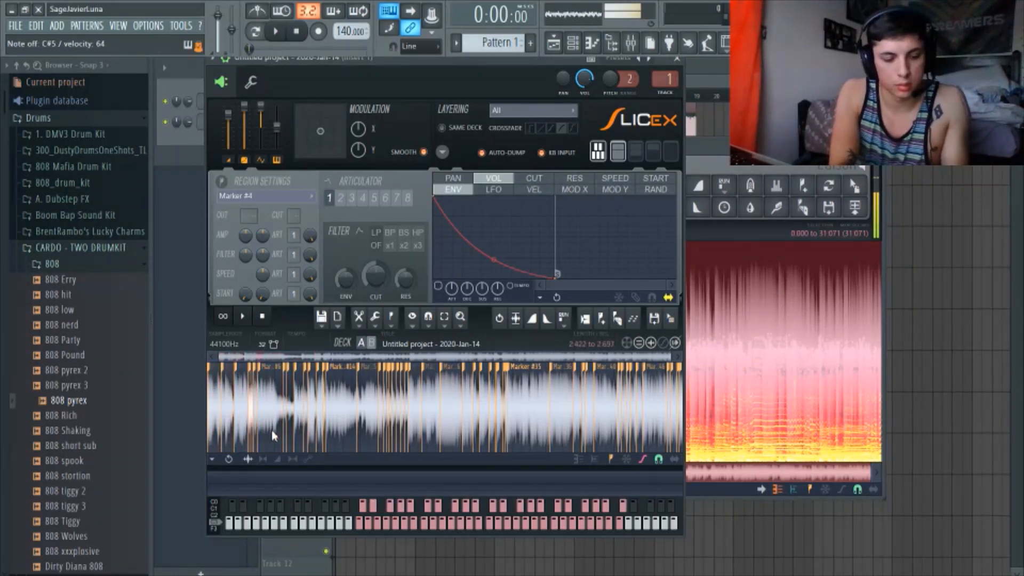
key("x")
key("v")
key("s")
key("h")
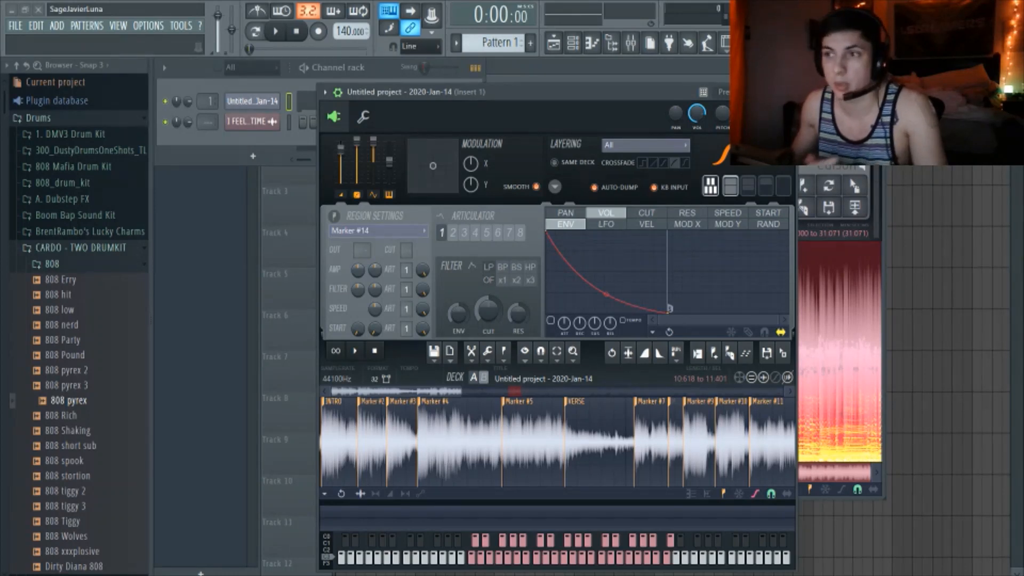
Step: Select the INTRO slice from 0.037 to 0.736 and play it to check its end point
scroll(416, 426, "down", 5)
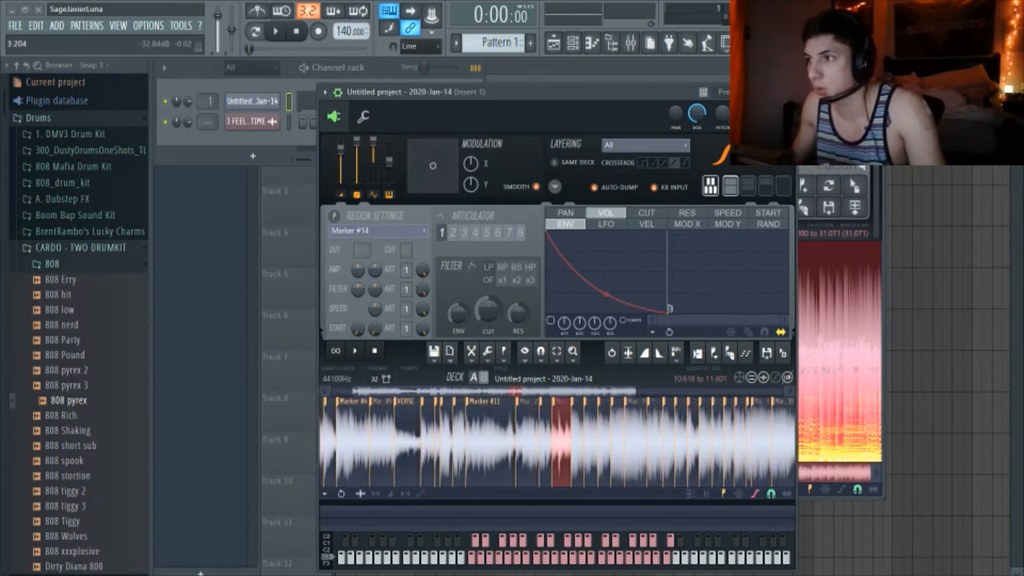
scroll(416, 427, "up", 5)
left_click_drag(411, 392, 370, 393)
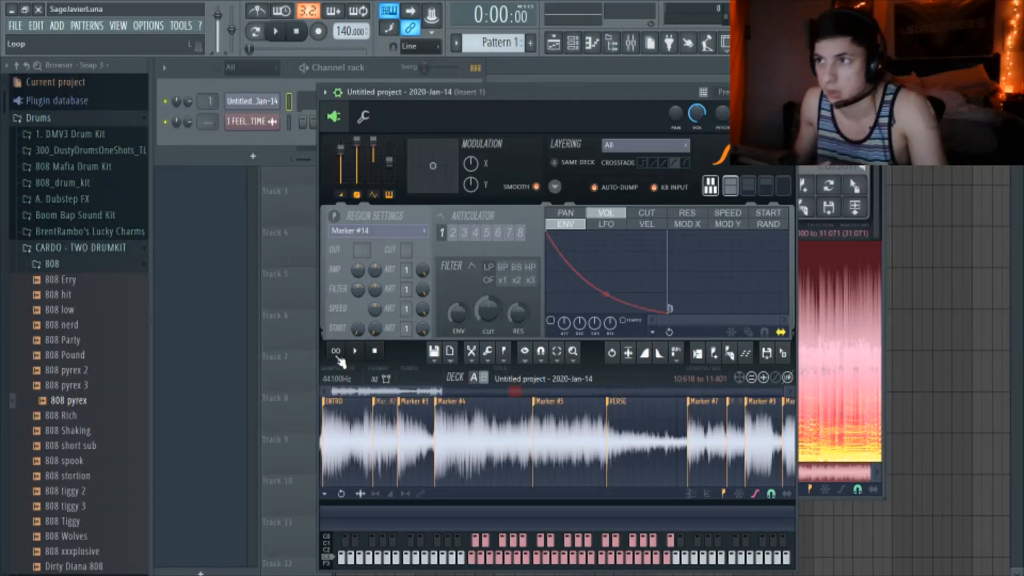
left_click_drag(324, 443, 372, 444)
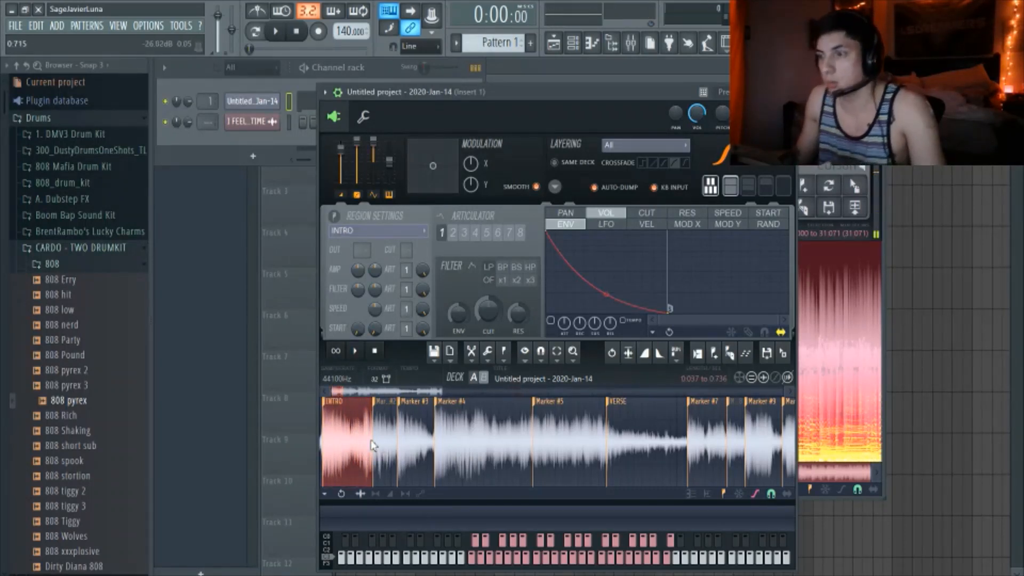
key("space")
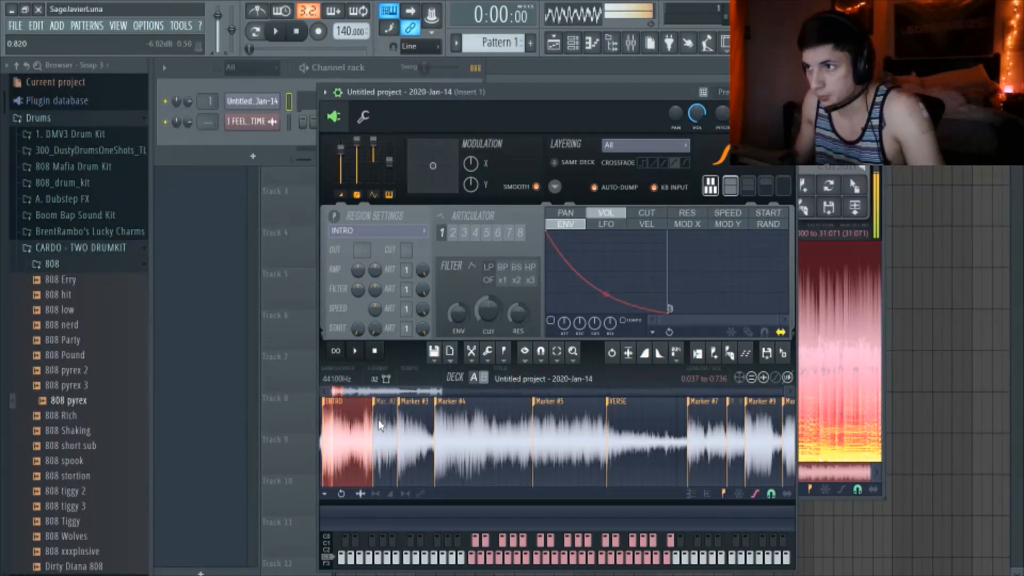
Step: Move Marker #2 earlier to 0.611 and play the slice that starts there
scroll(367, 433, "up", 4)
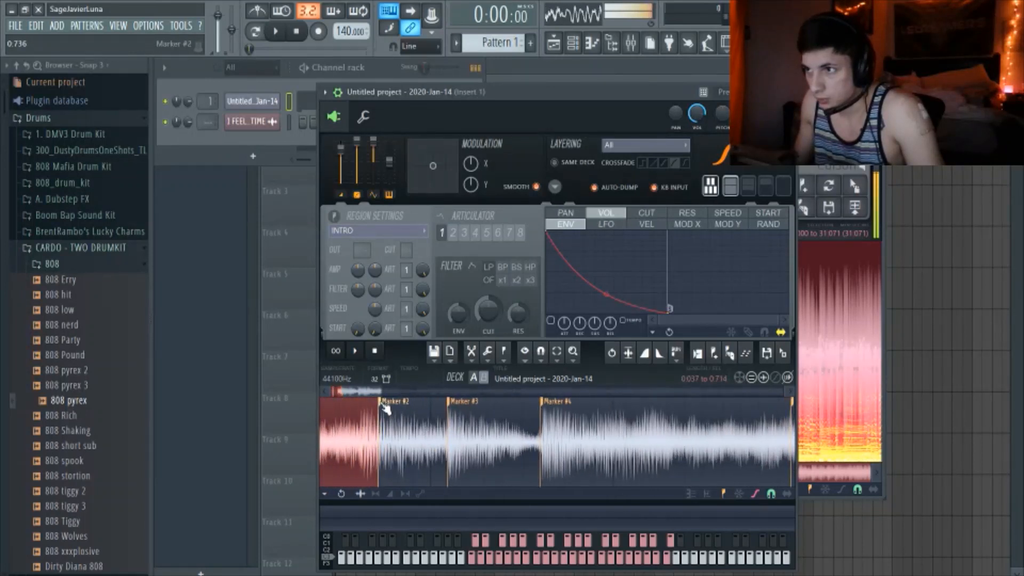
left_click_drag(385, 401, 365, 403)
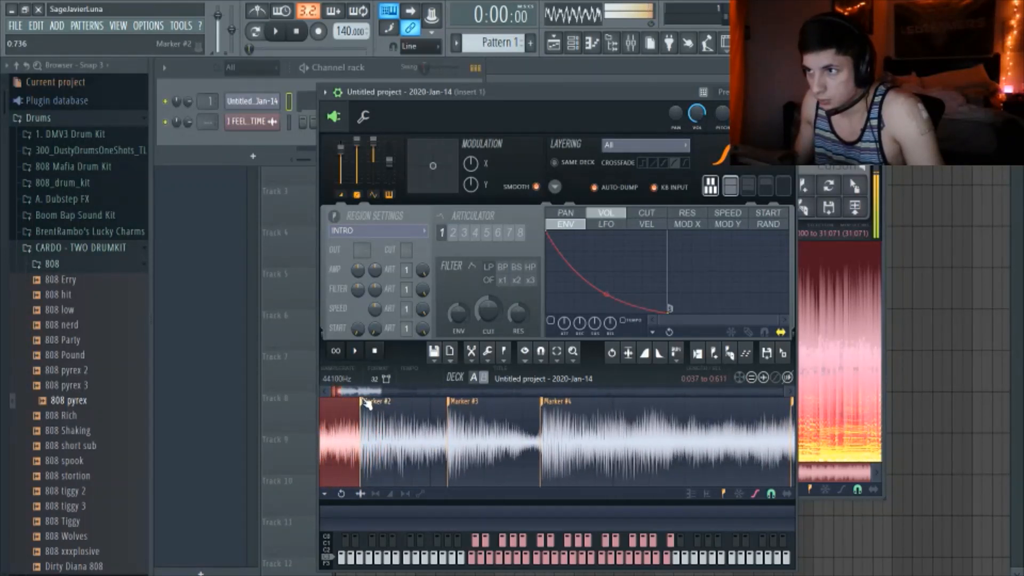
left_click(372, 433)
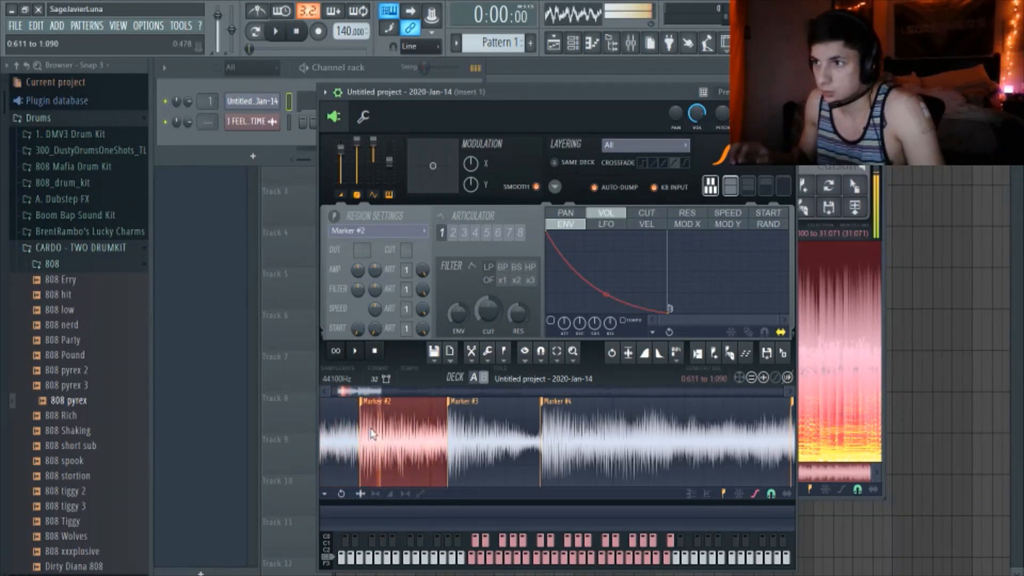
Step: Play the mapped notes of the INTRO and Marker #2 slices back to back to check the transition between them
key("z")
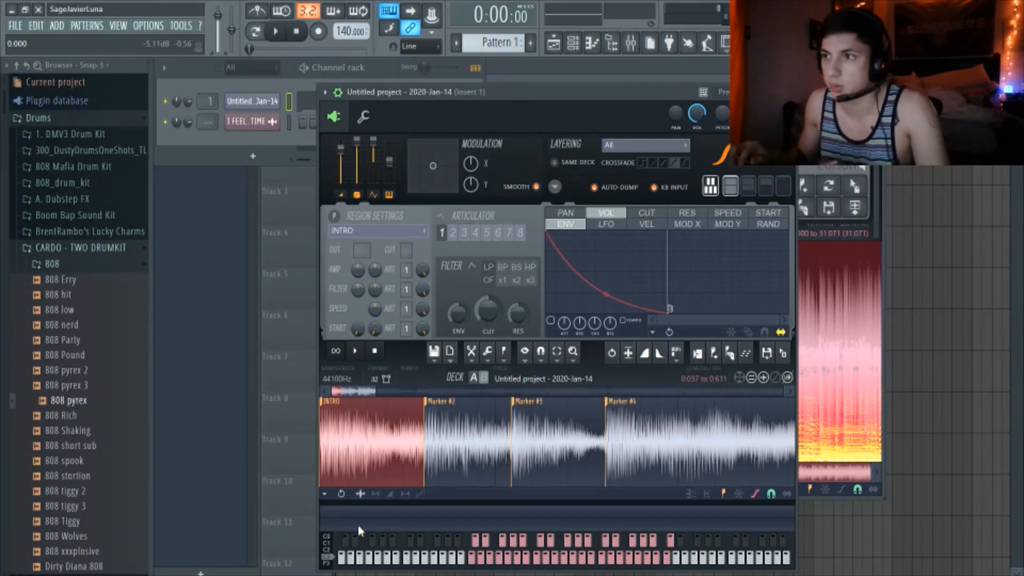
key("z")
key("z")
key("z")
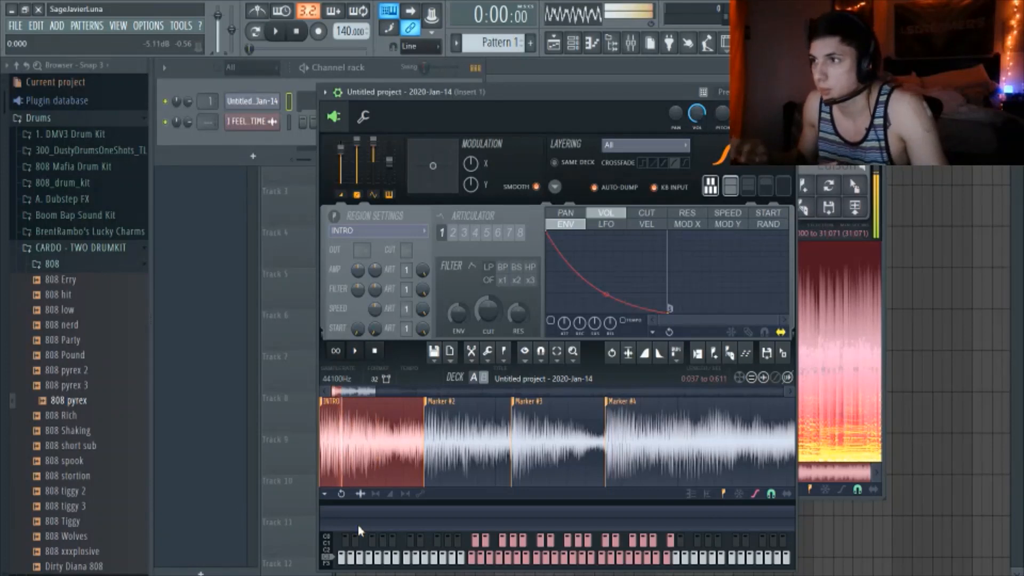
key("s")
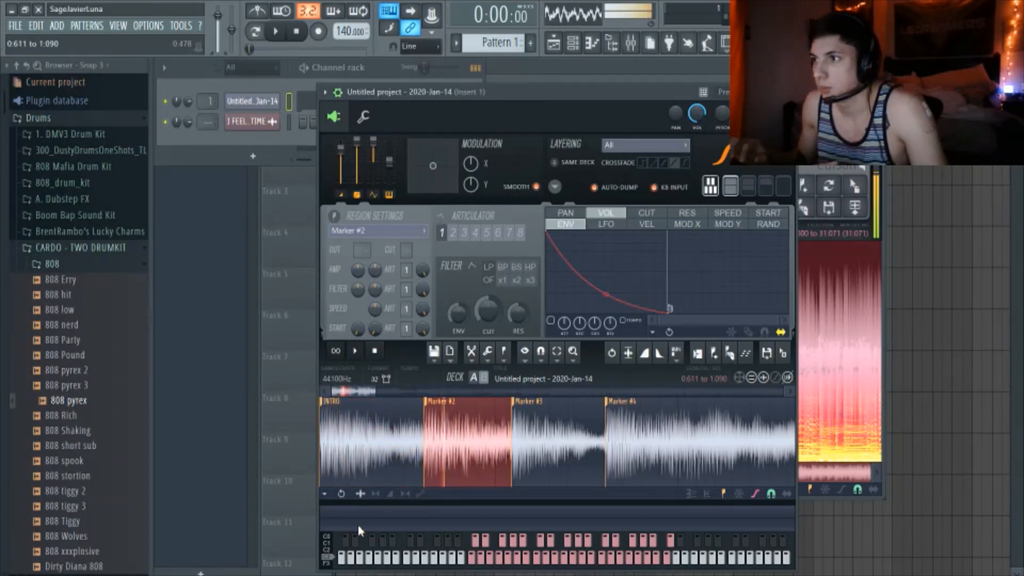
key("x")
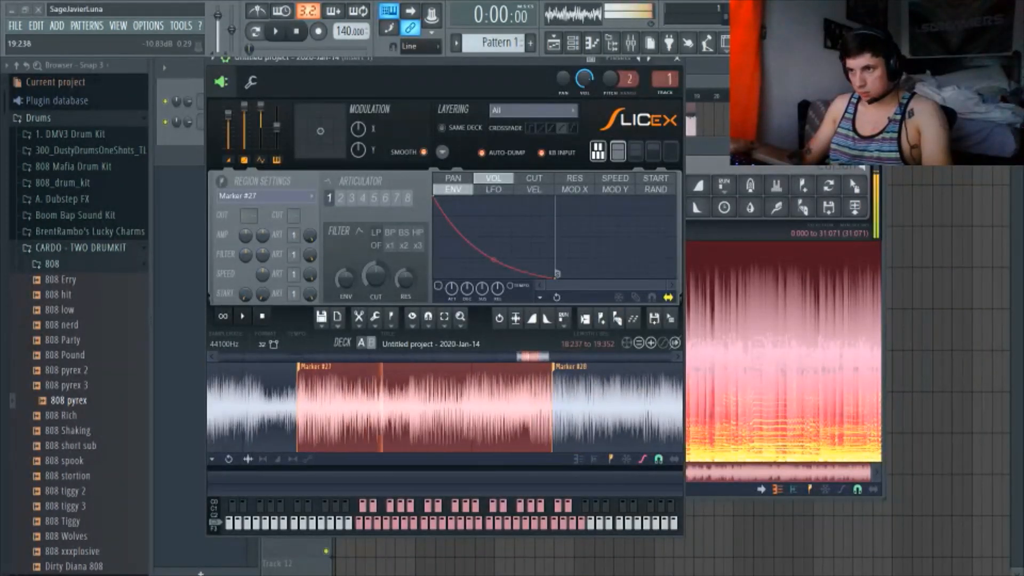
Step: Move Marker #28 earlier to 18.726 and audition the Marker #26 and Marker #27 slices before it
left_click_drag(550, 373, 427, 384)
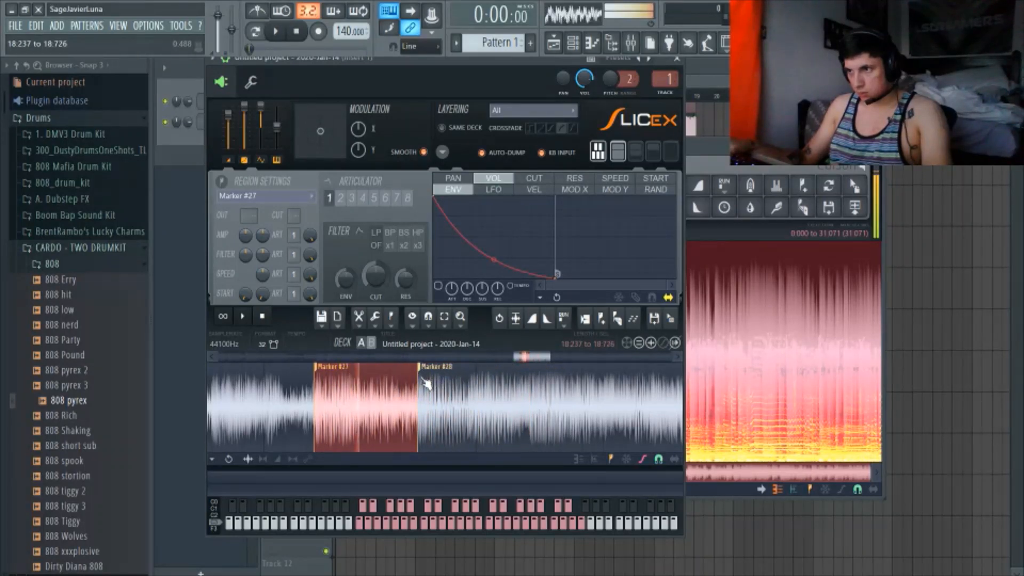
scroll(366, 414, "up", 3)
scroll(469, 408, "down", 3)
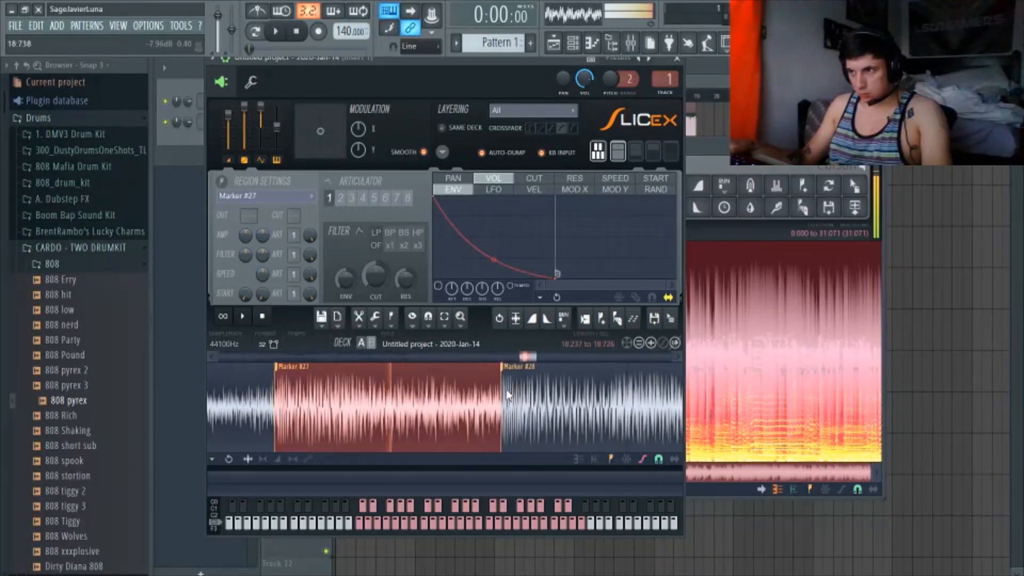
scroll(481, 410, "up", 1)
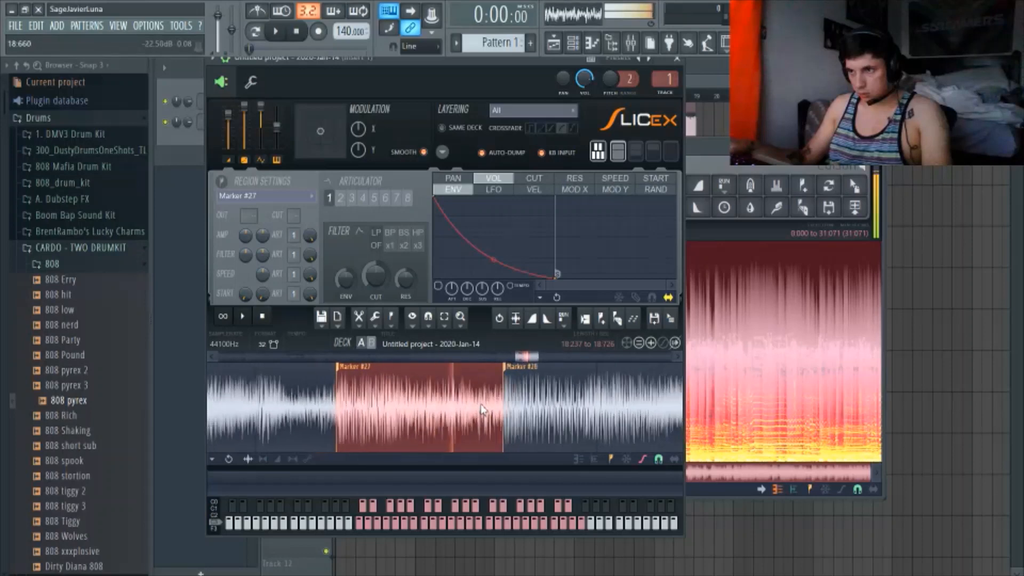
scroll(480, 410, "down", 2)
key("9")
scroll(400, 413, "down", 2)
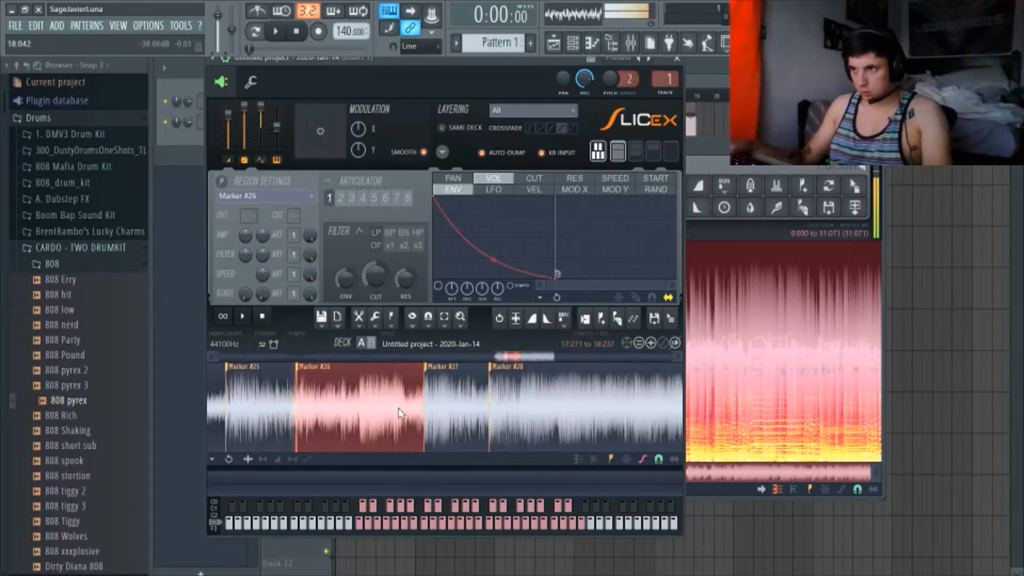
double_click(447, 414)
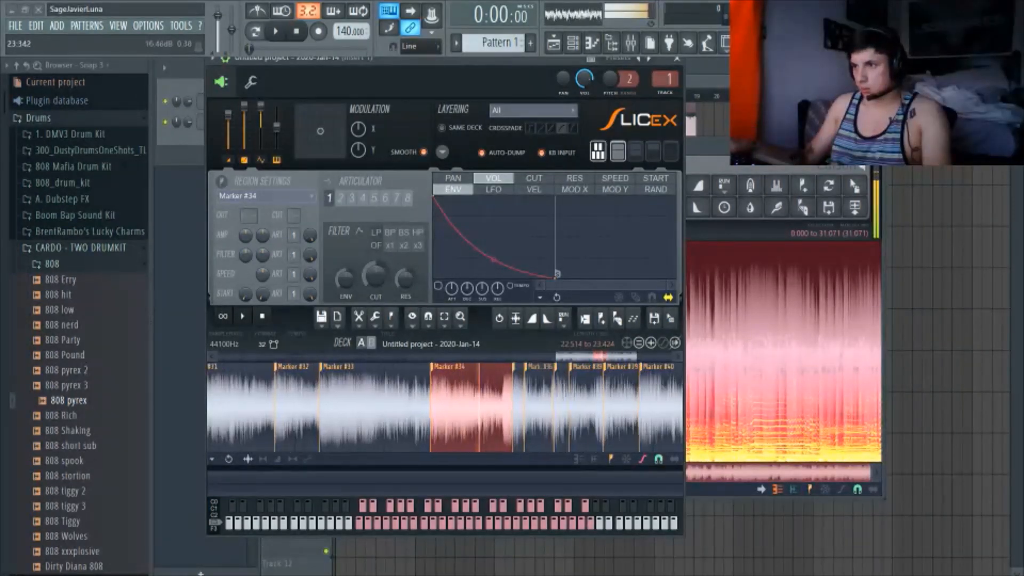
Step: Shorten the Marker #34 slice by moving Marker #35 earlier to 23.318
scroll(515, 406, "up", 2)
left_click_drag(521, 372, 500, 368)
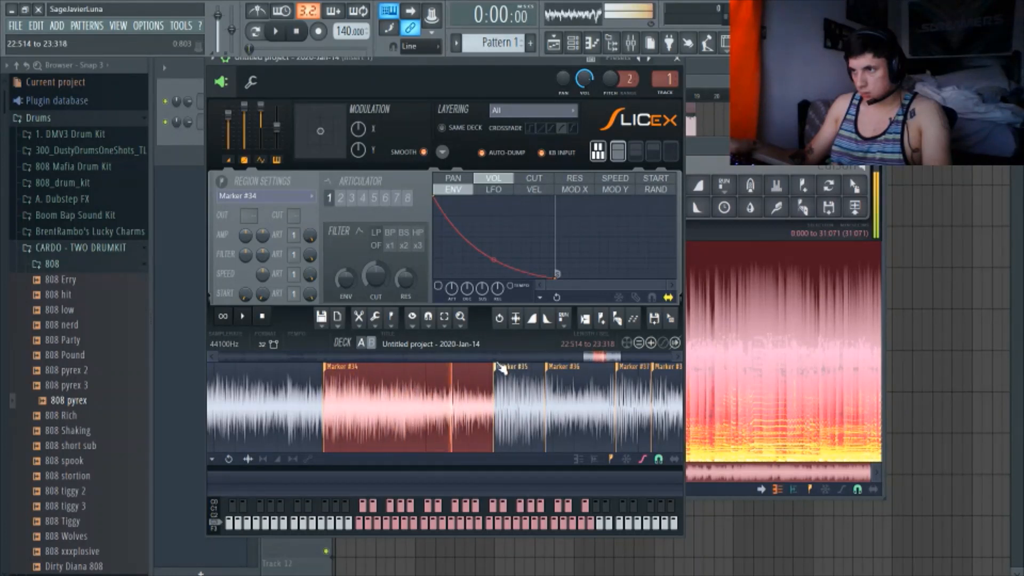
scroll(431, 396, "down", 3)
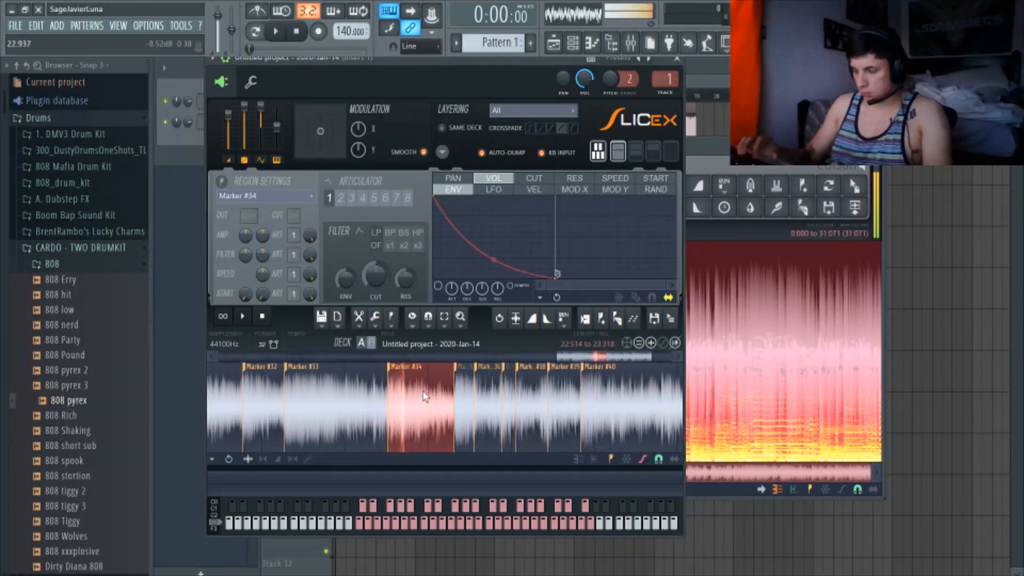
key("z")
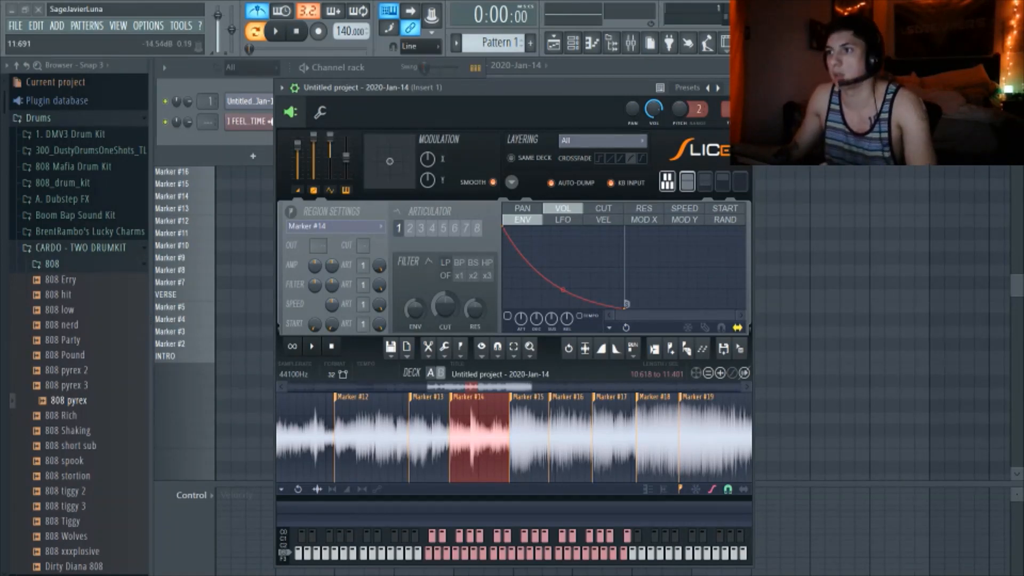
Step: Audition the INTRO and Marker #2 slices at the start of the waveform, finishing on INTRO
scroll(468, 452, "down", 5)
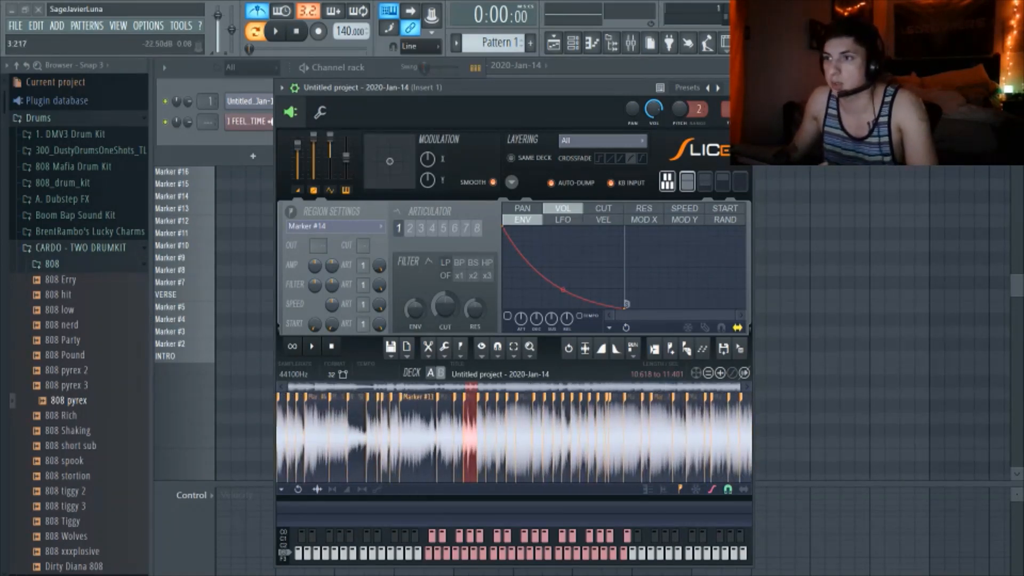
scroll(295, 438, "up", 5)
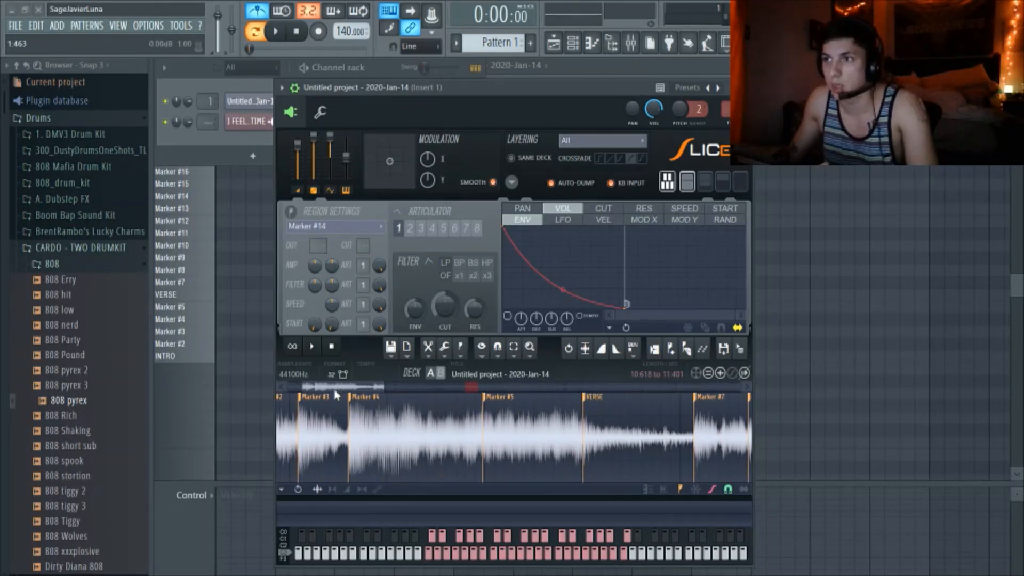
left_click_drag(335, 389, 312, 394)
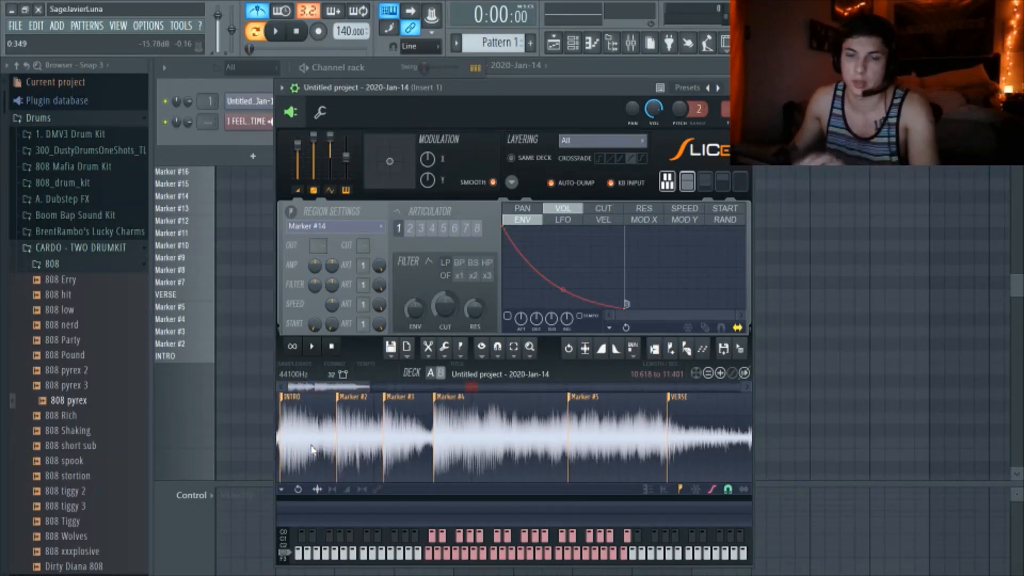
right_click(316, 440)
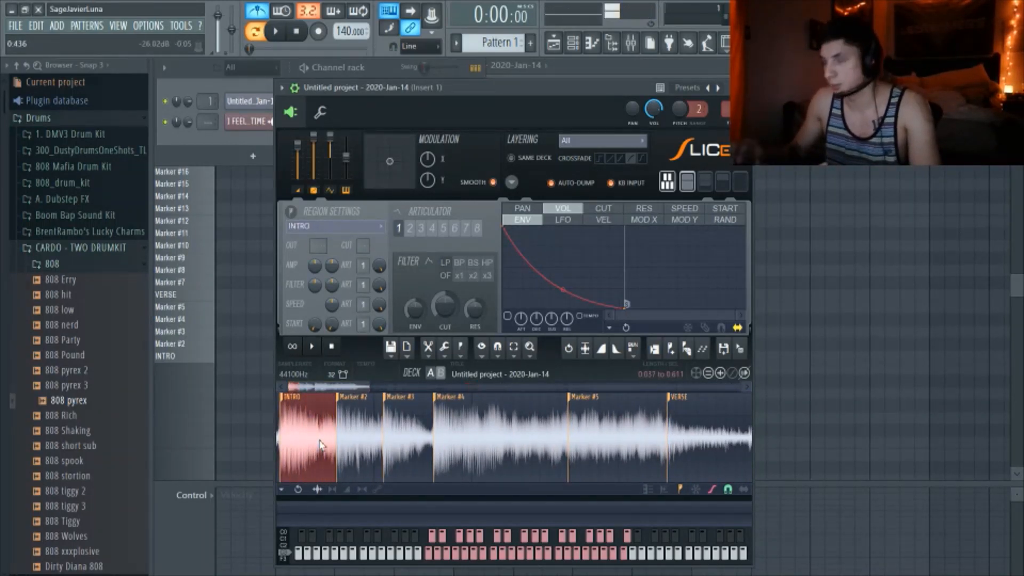
right_click(361, 442)
right_click(322, 446)
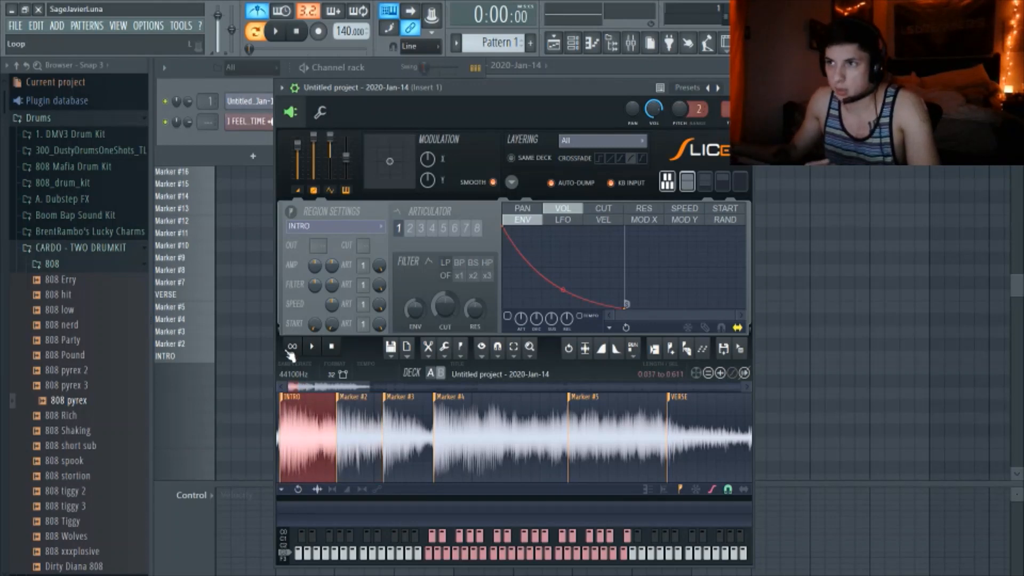
Step: Try out a short chop pattern with the mapped notes of INTRO, Marker #2 and their neighbouring slices
key("z")
key("z")
key("s")
key("z")
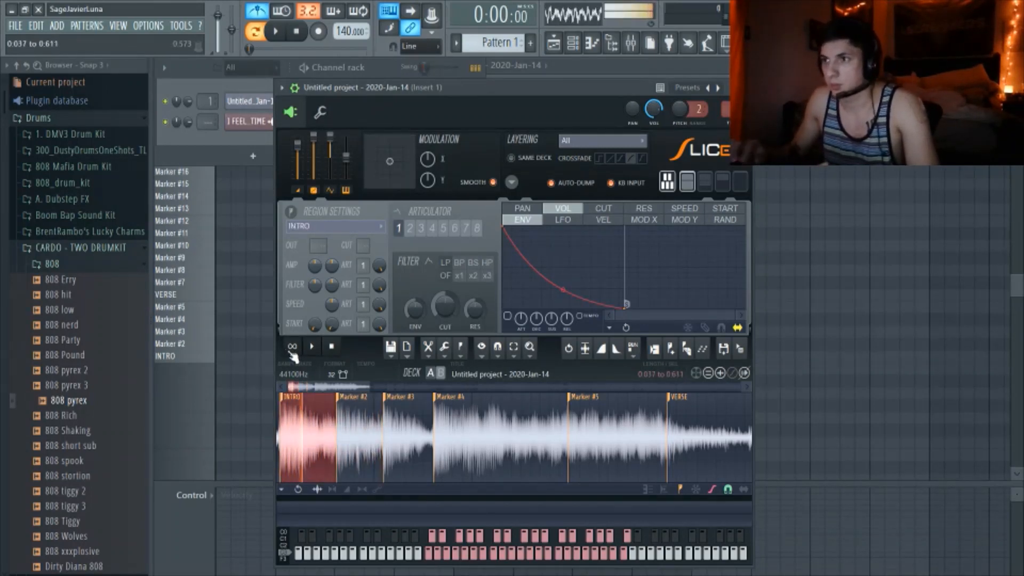
key("d")
key("x")
key("s")
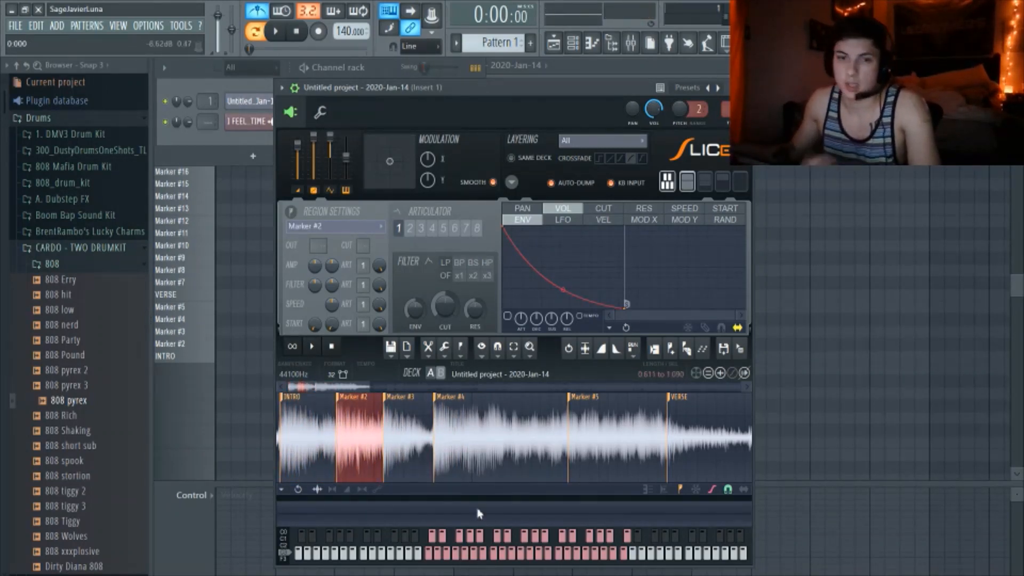
Step: Audition the VERSE slice and several slices between Marker #14 and Marker #18 to locate the chorus start
scroll(546, 433, "down", 4)
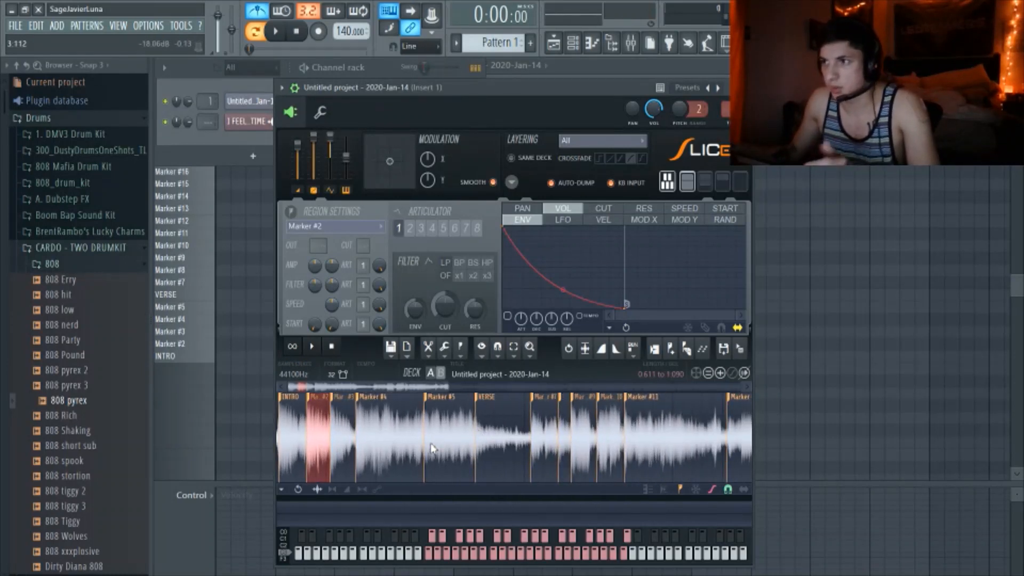
left_click(496, 423)
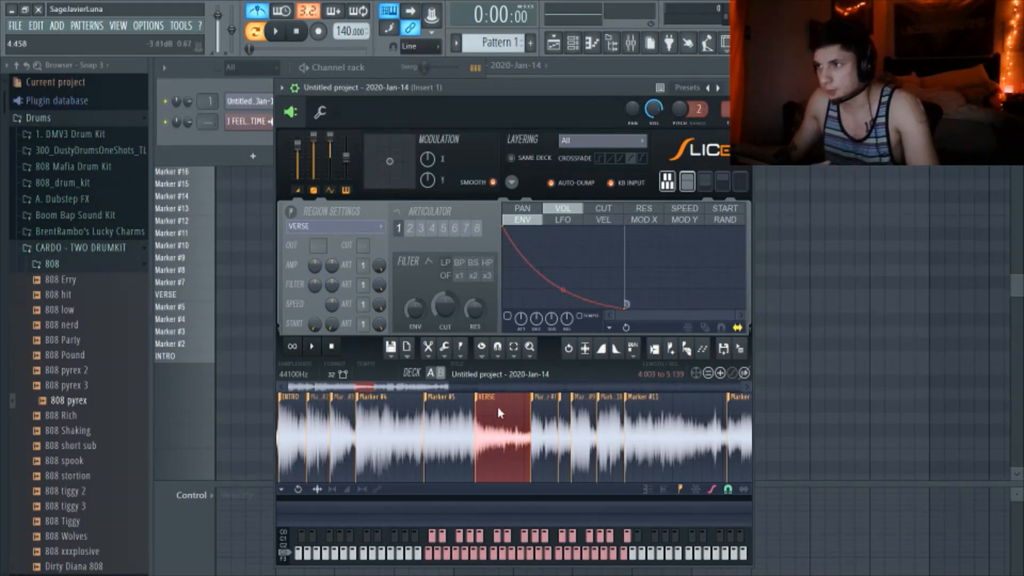
scroll(447, 432, "down", 3)
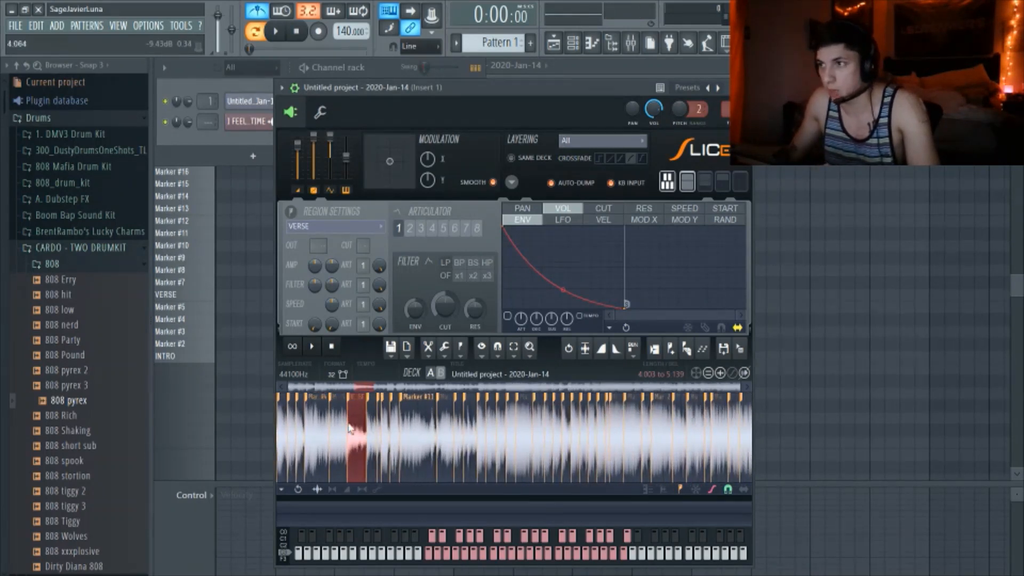
scroll(515, 438, "up", 6)
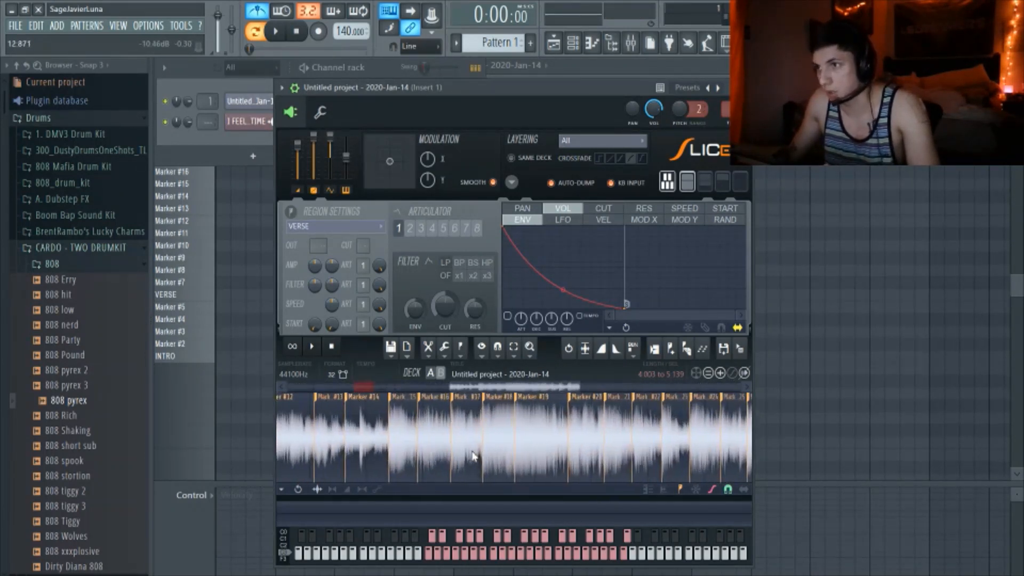
left_click(512, 447)
scroll(462, 450, "down", 3)
left_click(459, 450)
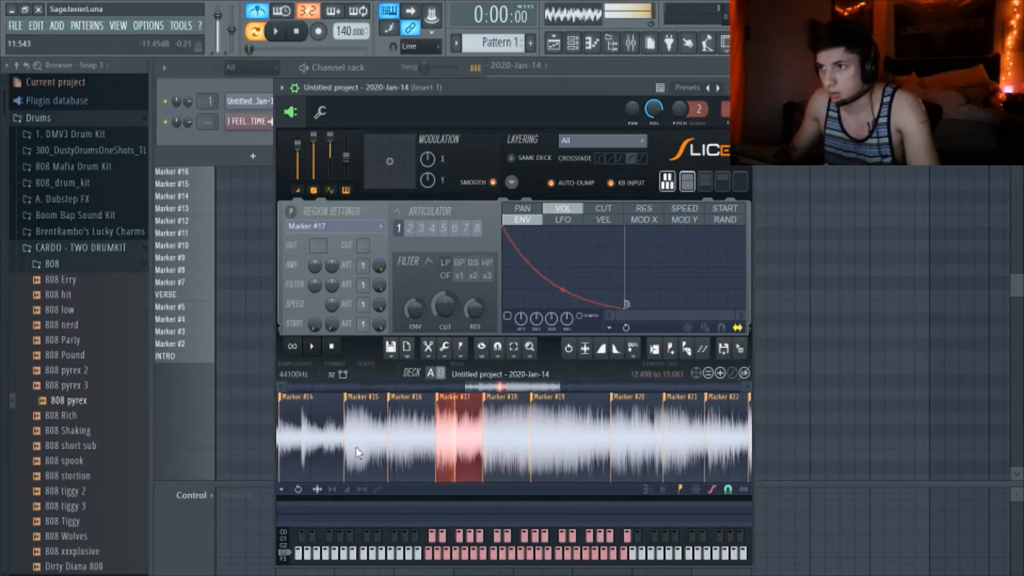
left_click(358, 452)
left_click(303, 442)
Step: Select the slice at Marker #15 and rename it CHORUS
left_click(351, 427)
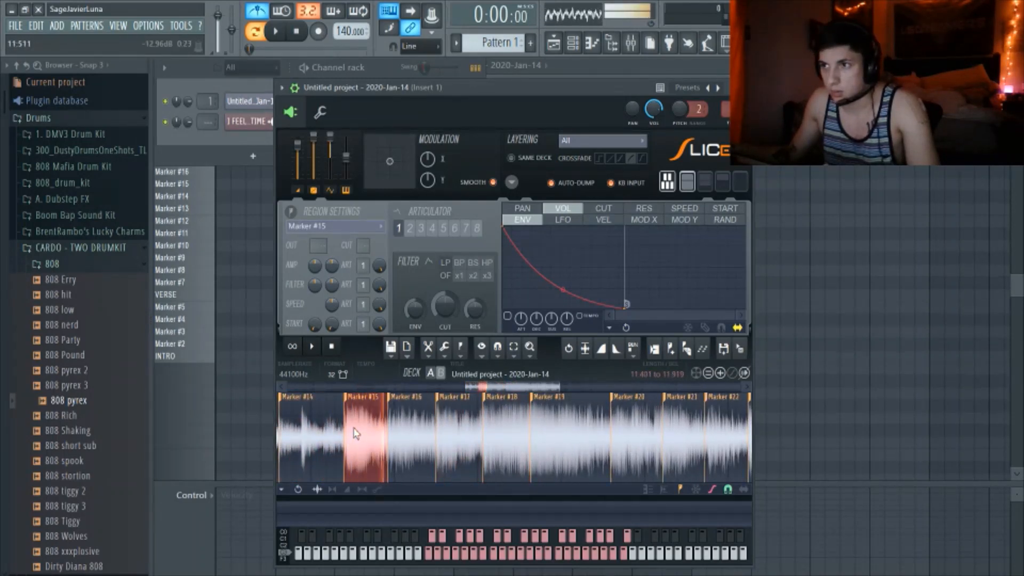
scroll(342, 419, "up", 2)
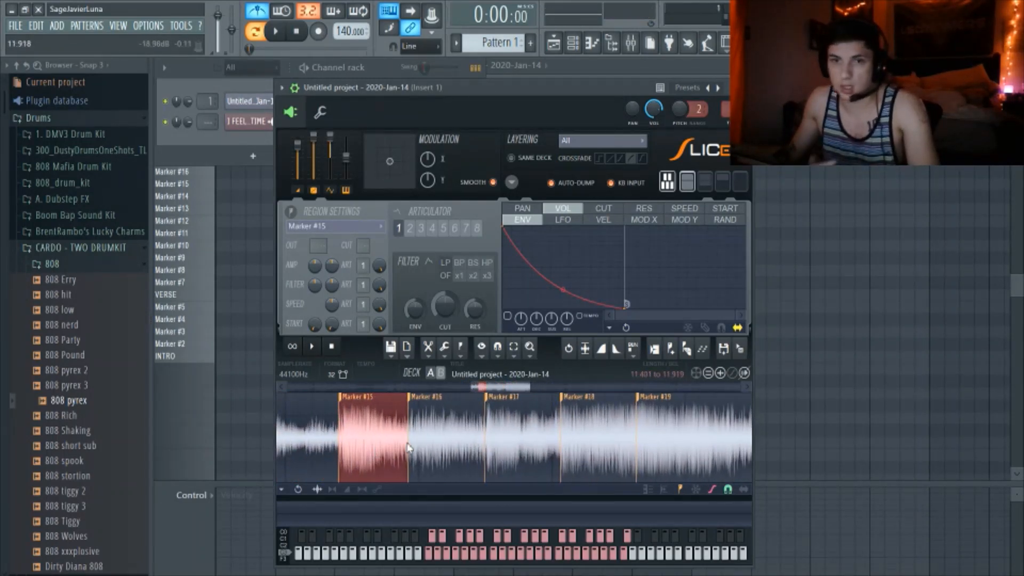
scroll(340, 432, "up", 3)
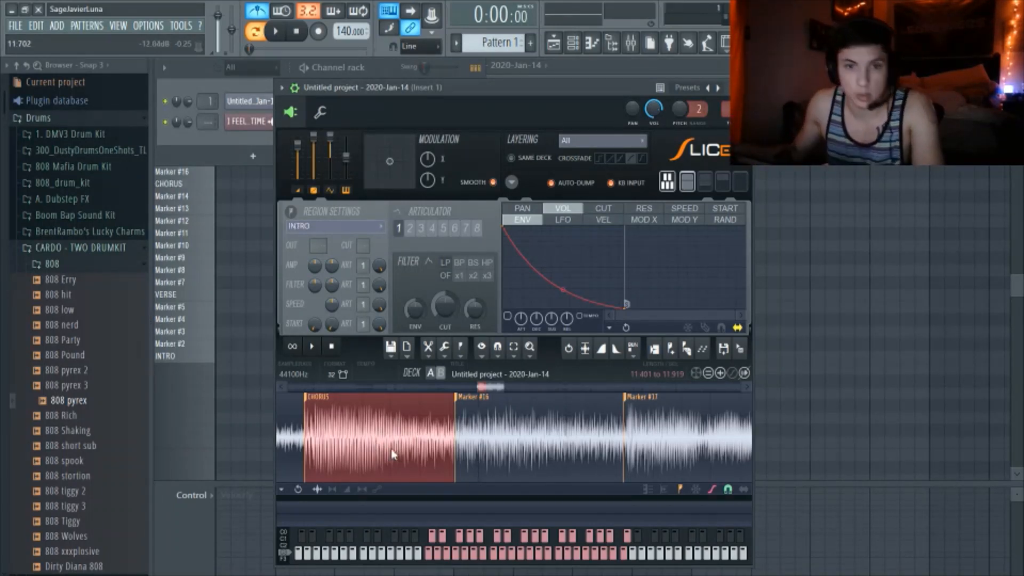
scroll(387, 403, "up", 1)
scroll(388, 406, "down", 5)
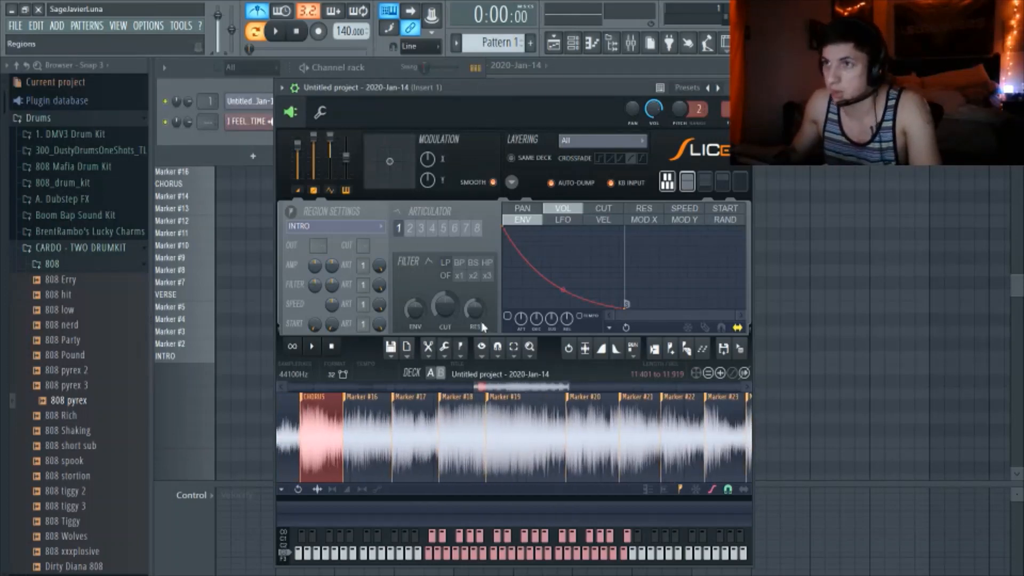
Step: Close the Slicex editor and bring the slice names in the piano roll into view
left_click(776, 96)
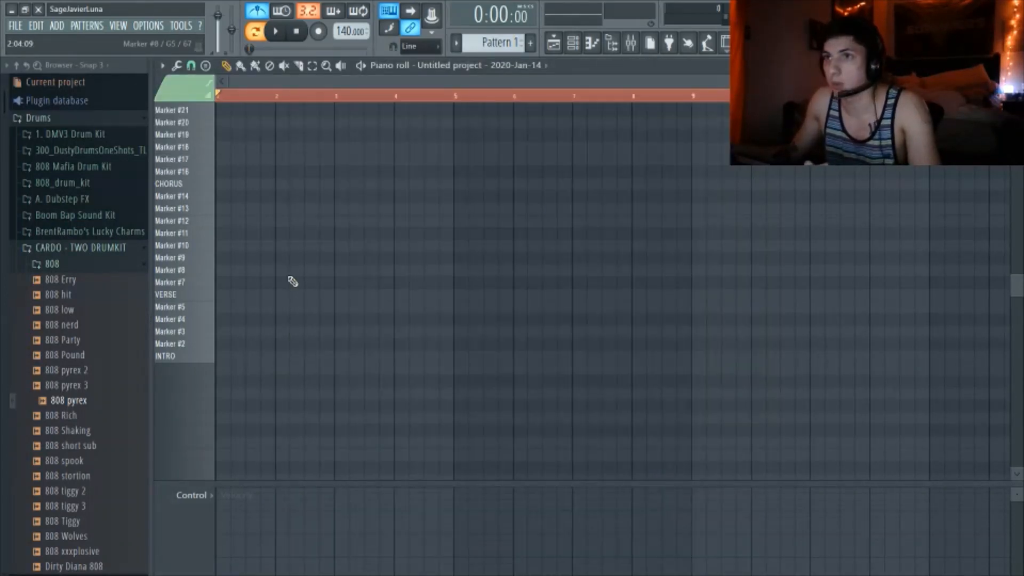
scroll(191, 309, "up", 3)
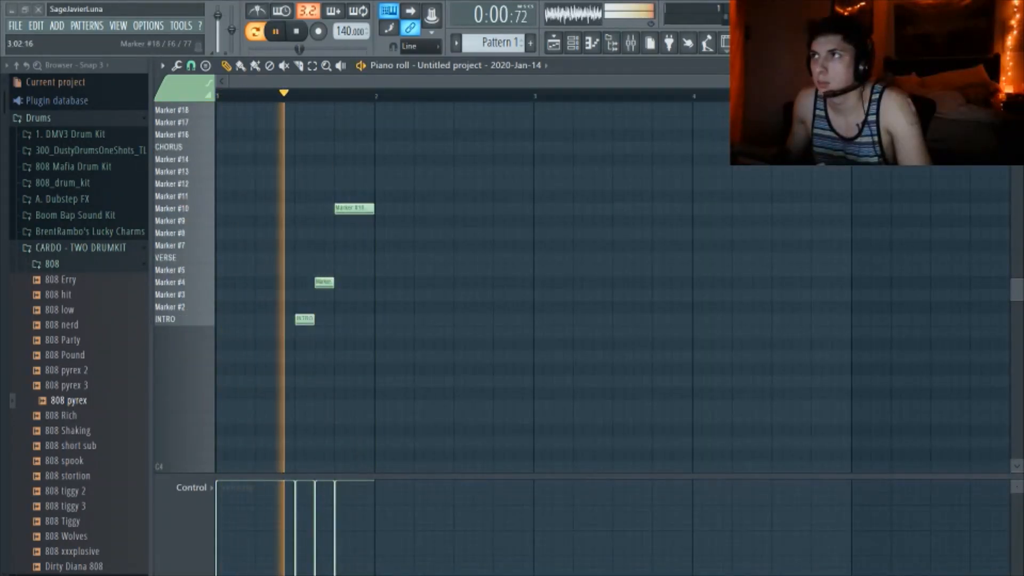
Step: Reopen the Slicex channel from the channel rack and raise its master pitch slightly while the pattern plays
key("F6")
left_click(248, 101)
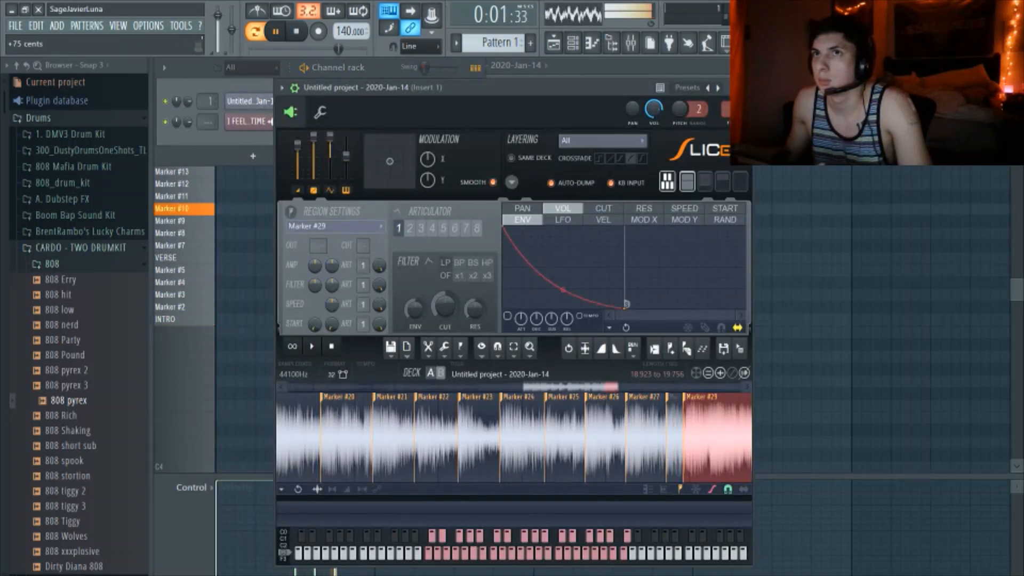
left_click_drag(347, 155, 347, 151)
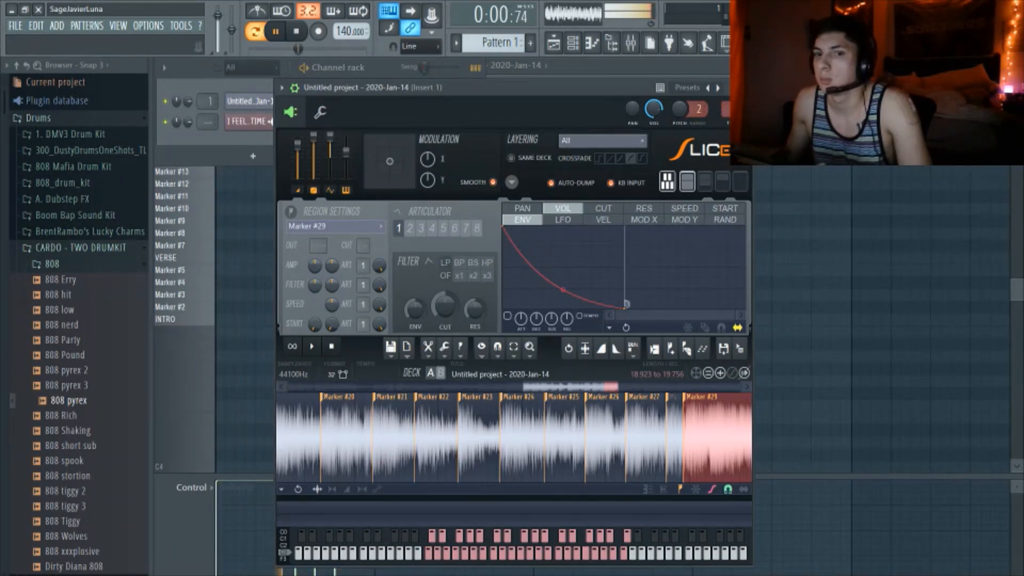
Step: Return to the piano roll and review the two-bar chop pattern from INTRO up to Marker #36 during playback
key("F7")
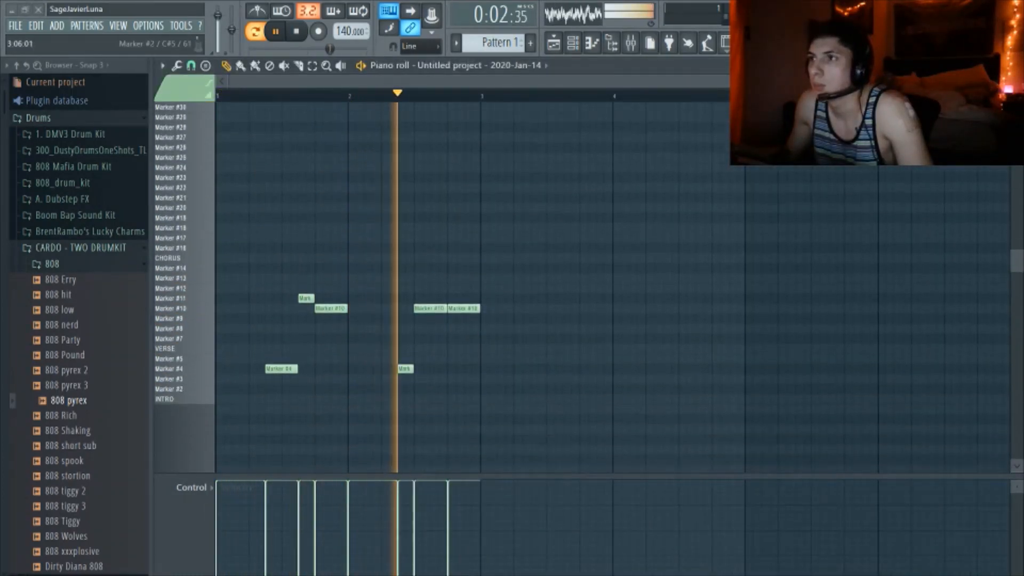
scroll(520, 386, "down", 1)
scroll(505, 388, "up", 2)
scroll(506, 388, "down", 1)
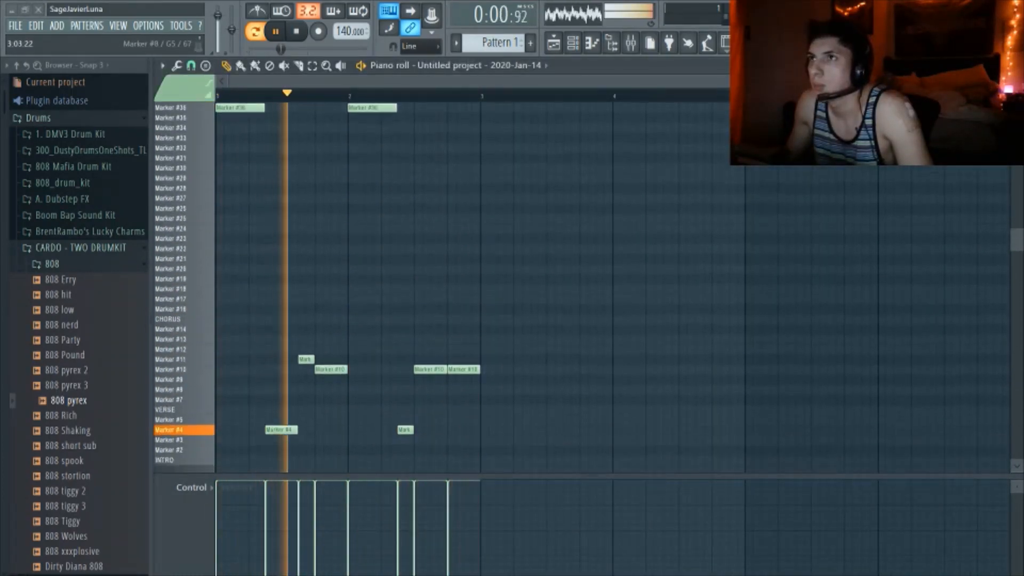
scroll(506, 389, "up", 1)
scroll(506, 388, "down", 1)
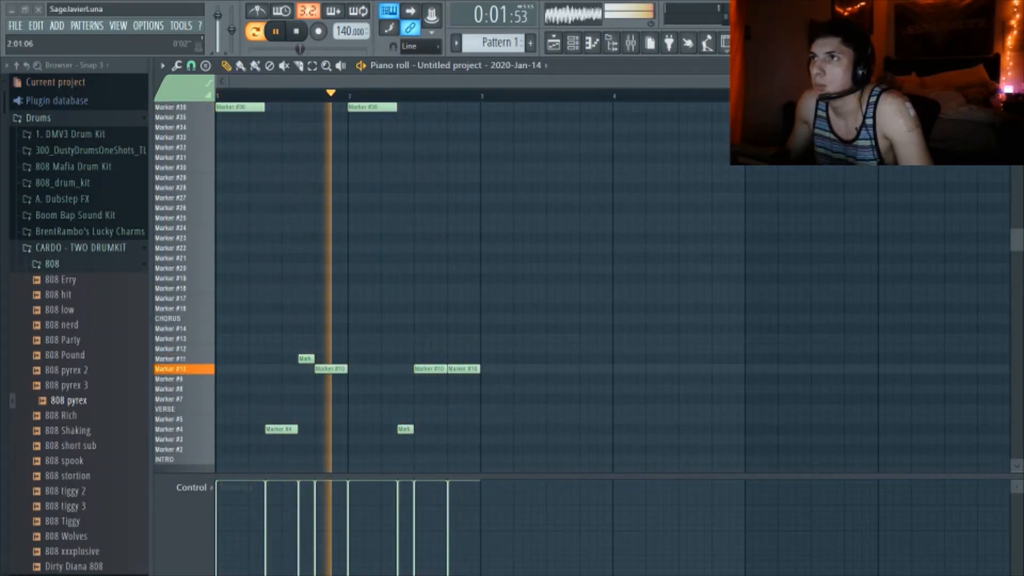
Step: Copy the first bar's chops from Marker #36 down to Marker #4 into bar 3 of the piano roll
left_click_drag(345, 100, 185, 138)
left_click_drag(233, 109, 499, 113)
left_click(331, 103, "ctrl")
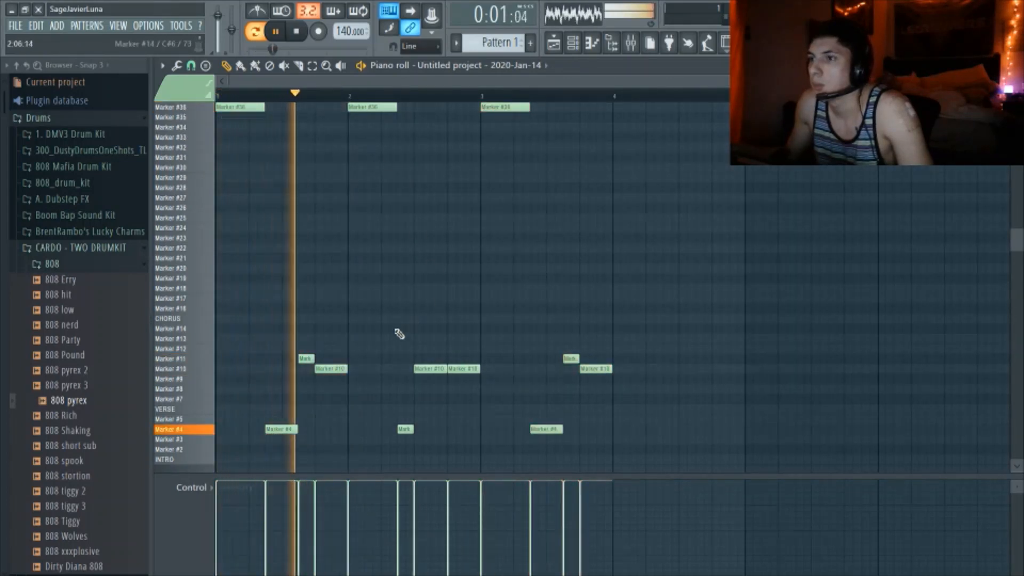
Step: Fill bar 4 with alternating Marker #32 and Marker #35 chops while the pattern plays
scroll(377, 97, "down", 1)
scroll(555, 264, "up", 1)
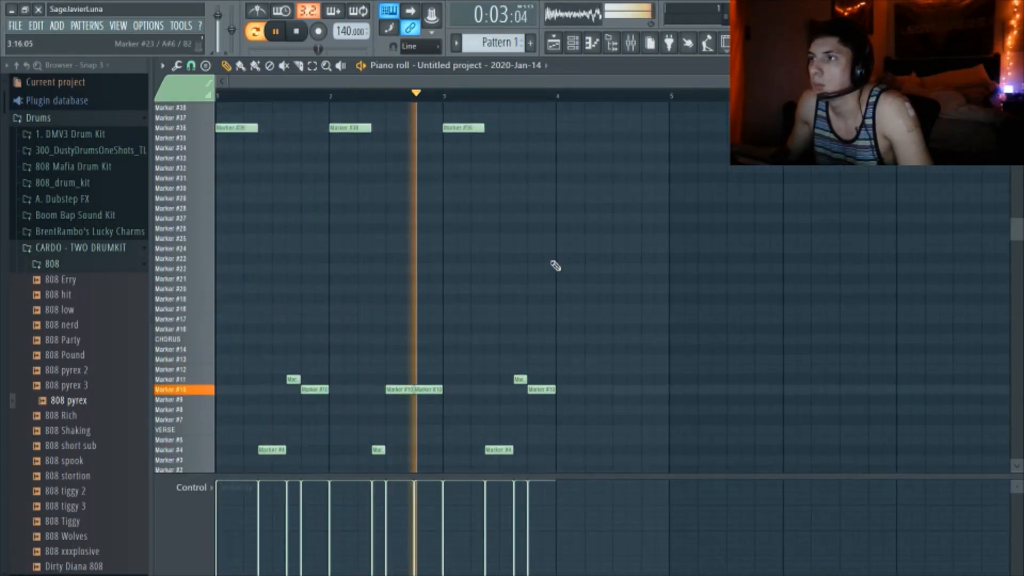
scroll(575, 269, "down", 3)
scroll(578, 272, "down", 1)
scroll(587, 288, "up", 4)
scroll(589, 295, "down", 2)
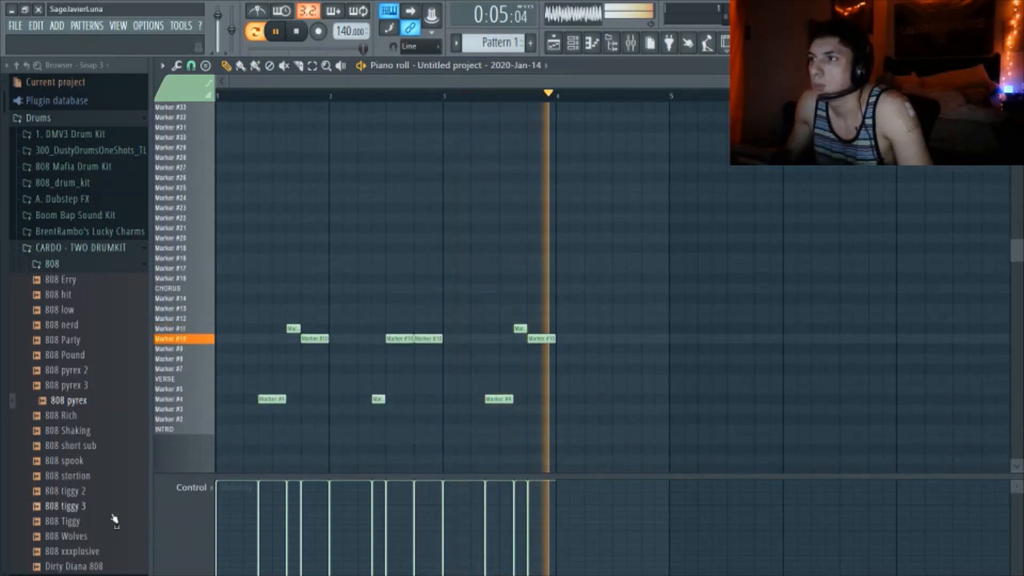
scroll(336, 278, "up", 3)
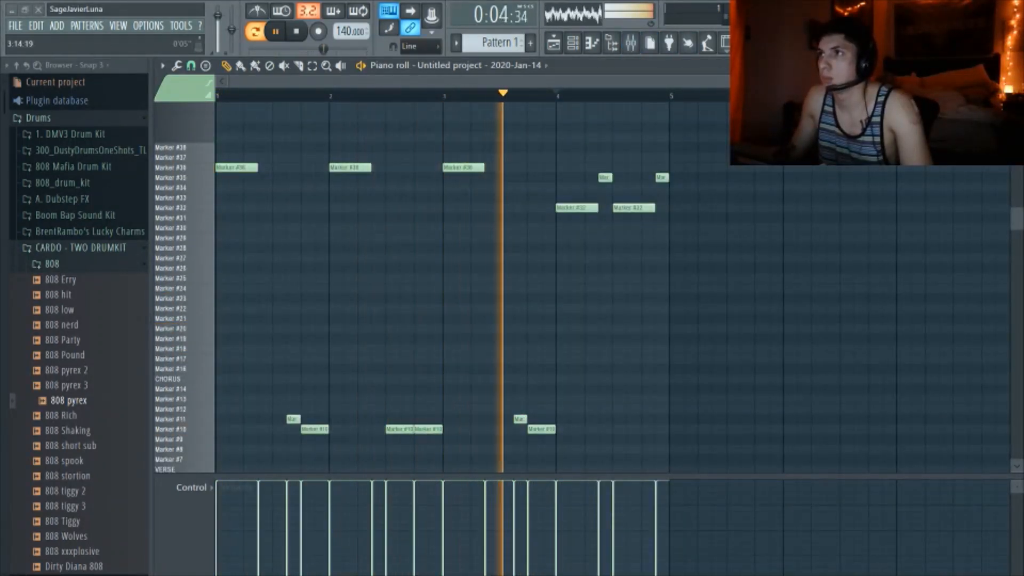
scroll(539, 96, "down", 1)
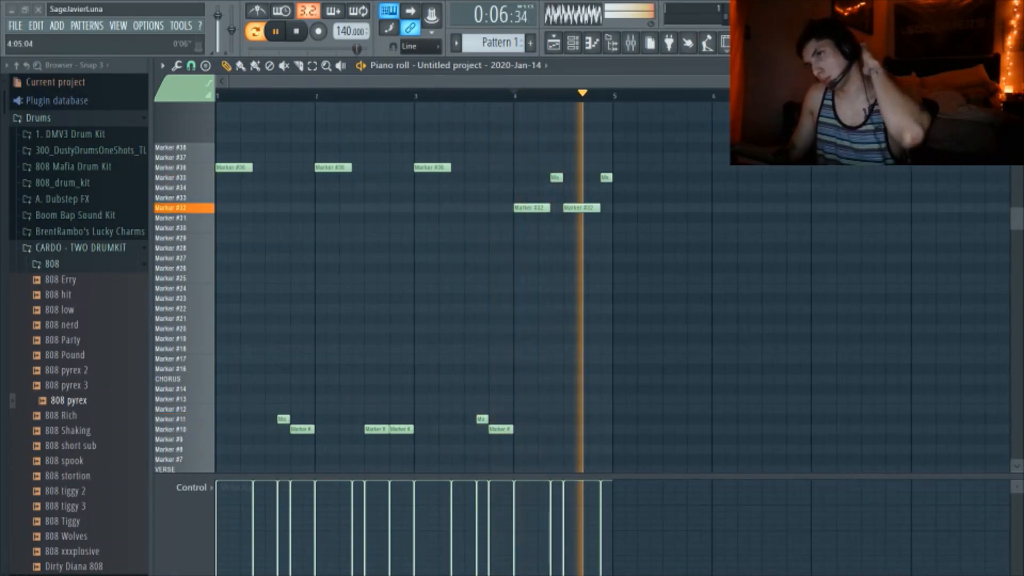
Step: Load Fruity Parametric EQ 2 on the sample's mixer track, Insert 1
left_click(630, 43)
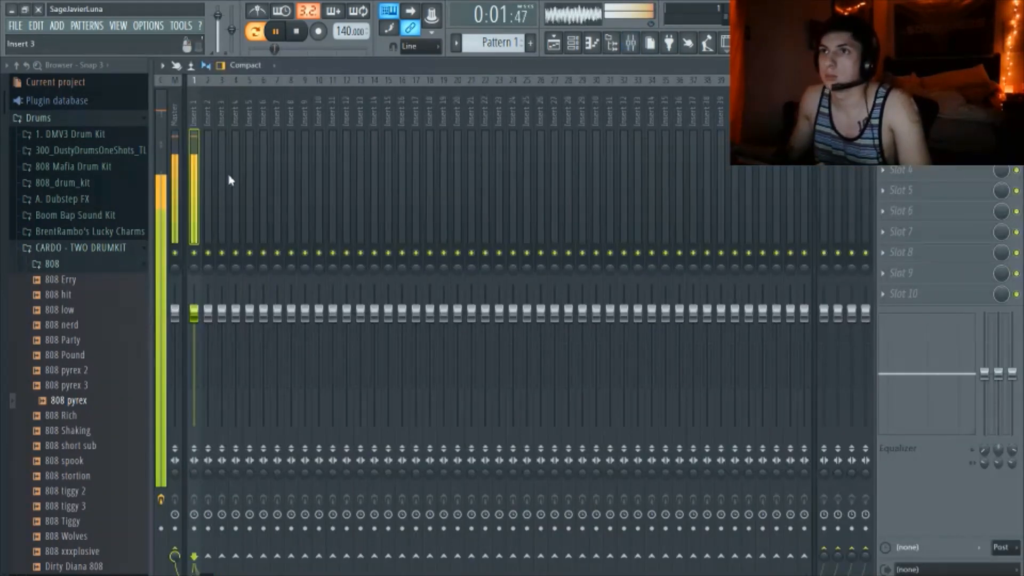
left_click(573, 44)
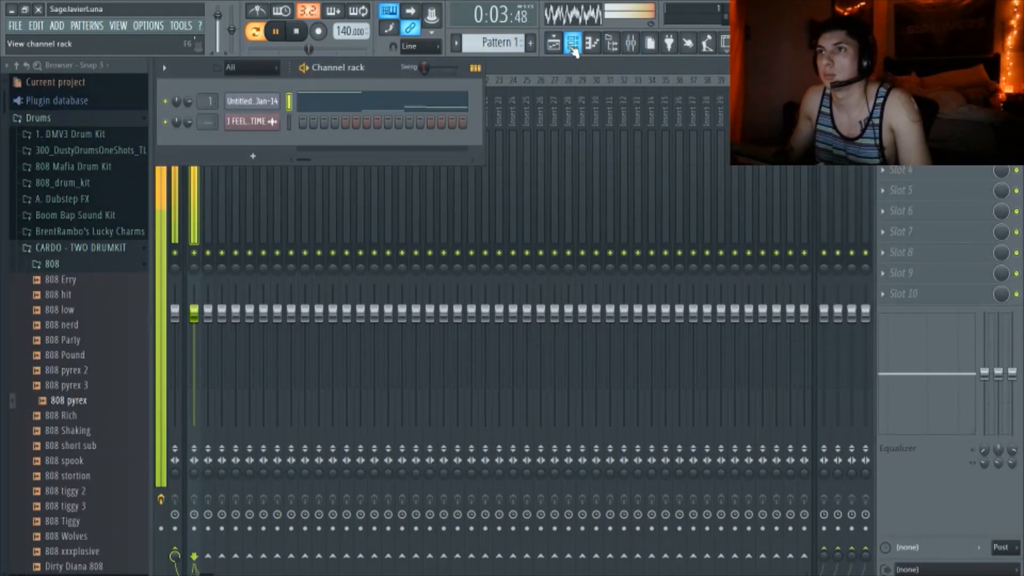
left_click(572, 44)
left_click(883, 108)
left_click(732, 428)
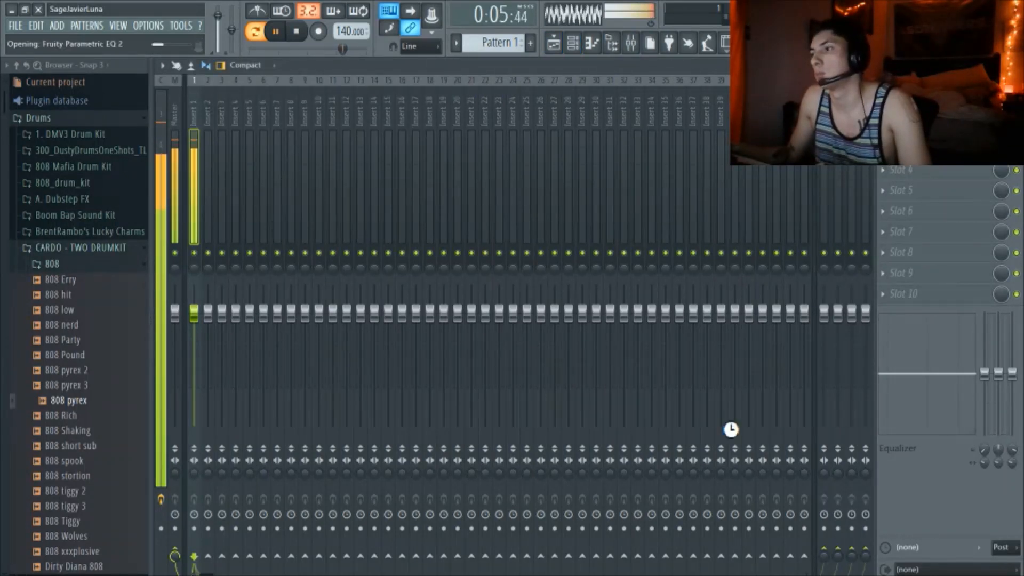
Step: Turn EQ band 1 into a high-pass filter, raise its cutoff into the low mids and steepen its slope
left_click_drag(545, 226, 546, 234)
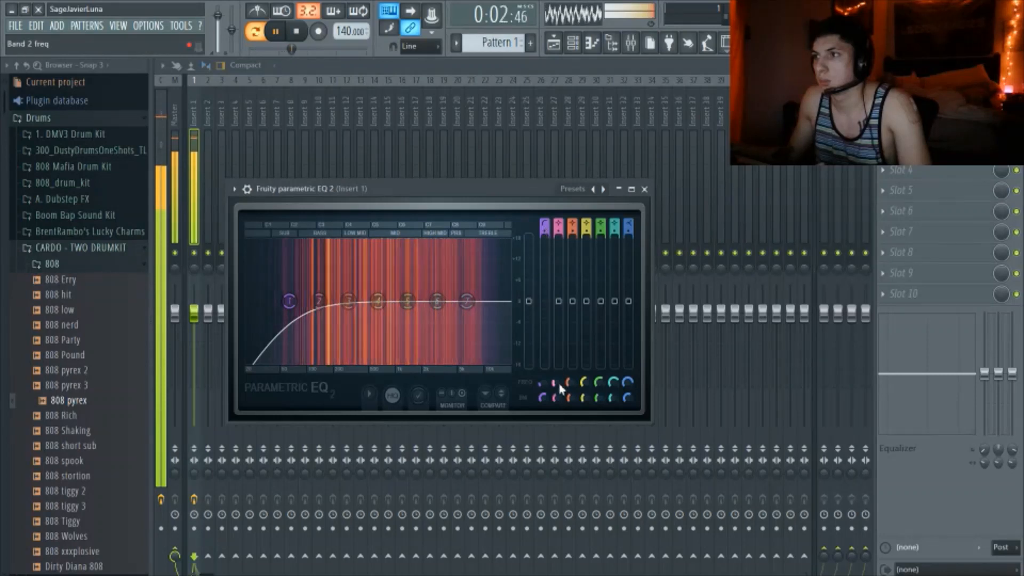
left_click_drag(543, 383, 543, 362)
left_click_drag(545, 233, 544, 227)
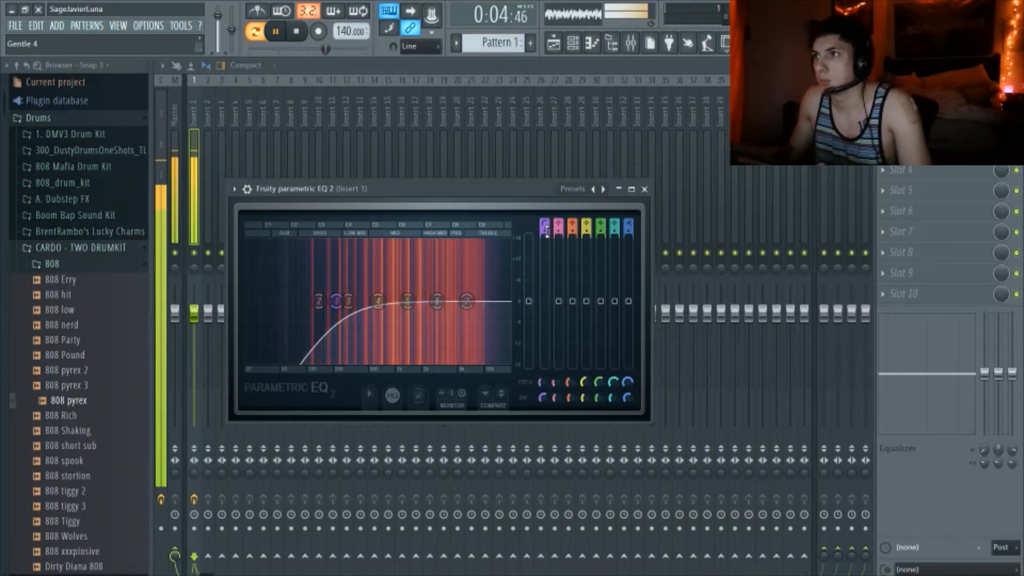
left_click_drag(540, 383, 539, 384)
Step: Boost EQ bands 6 and 4 slightly and turn band 7 into a low-pass filter with a raised cutoff
left_click_drag(437, 302, 447, 295)
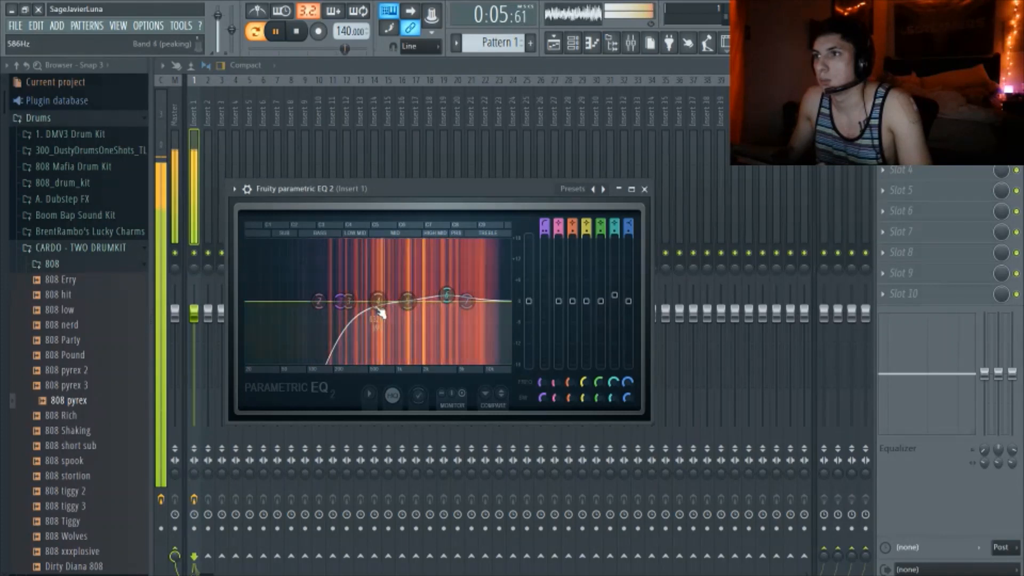
left_click_drag(378, 301, 376, 297)
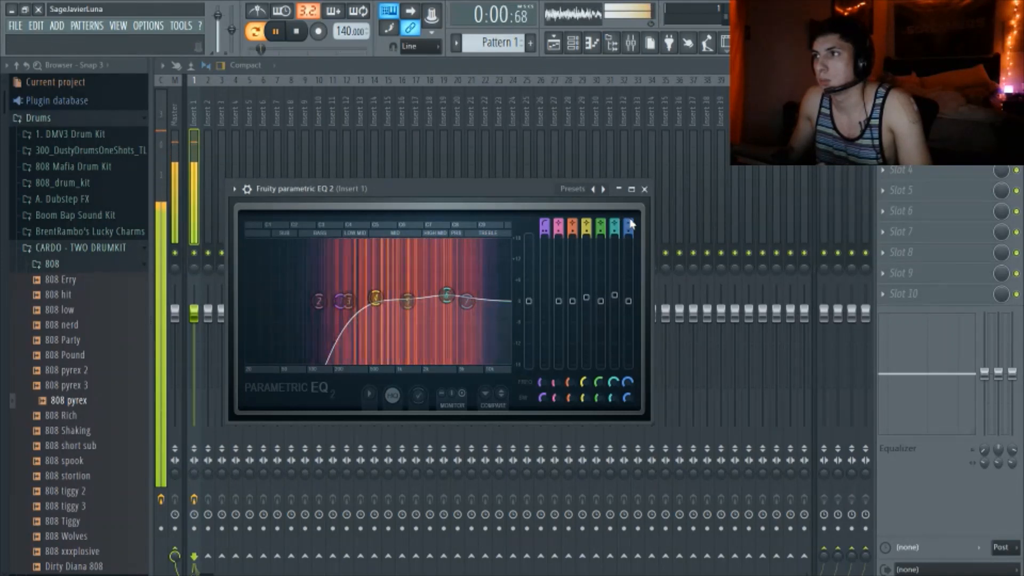
left_click(629, 225)
left_click(629, 225)
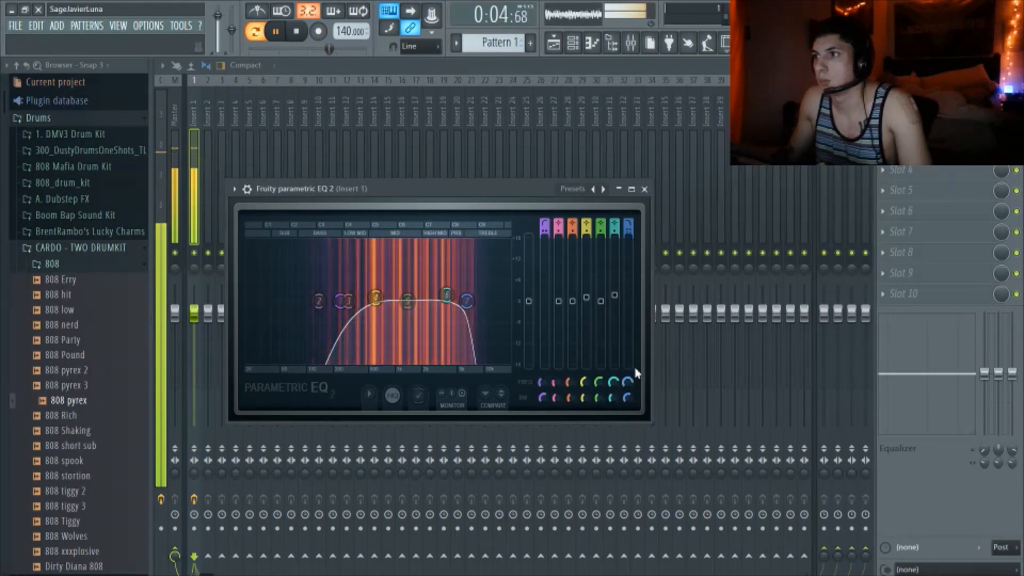
left_click_drag(629, 381, 629, 366)
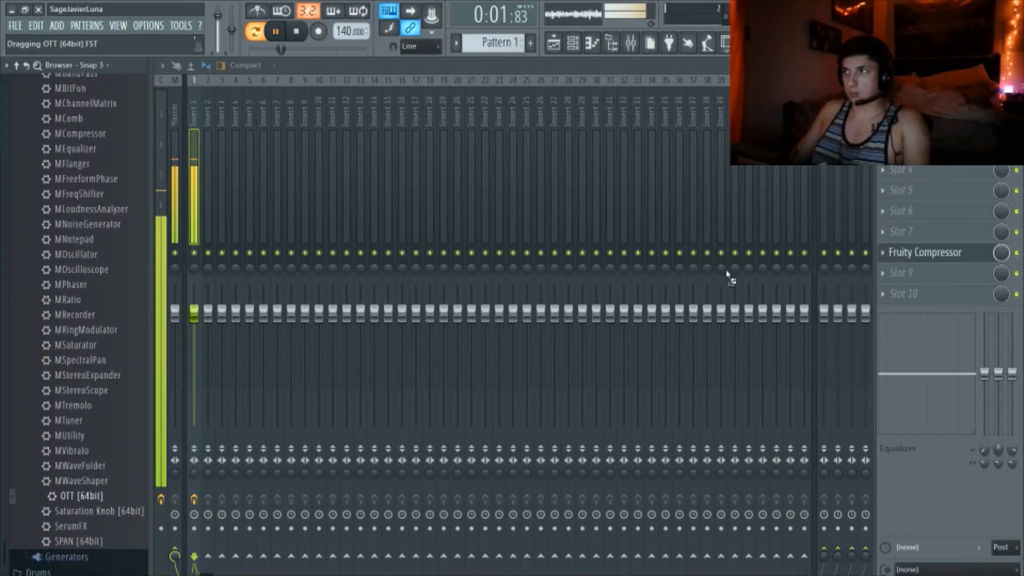
Step: Add the OTT multiband compressor to Insert 1 and set its depth to 80%
left_click_drag(727, 271, 917, 128)
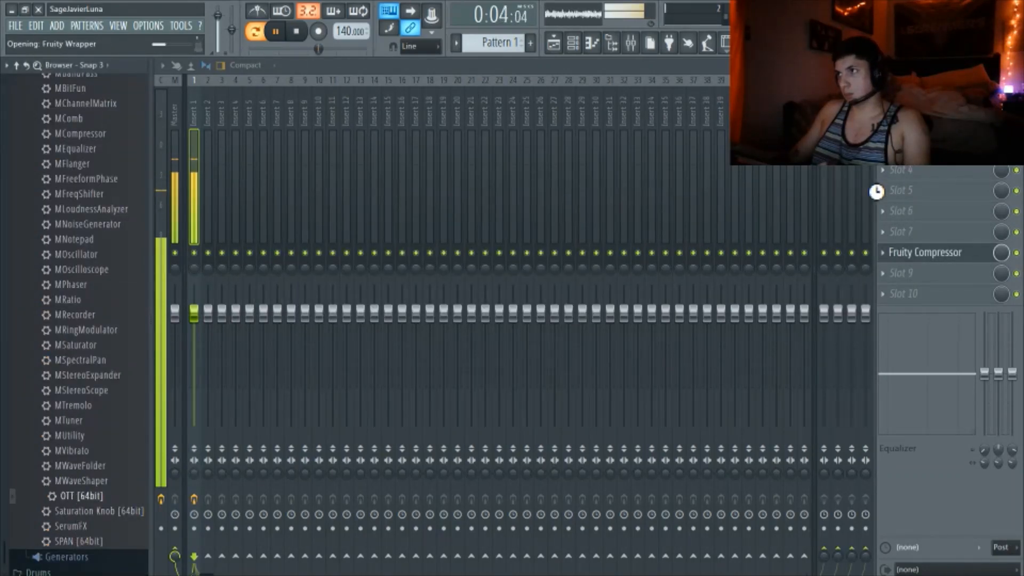
left_click_drag(327, 227, 489, 164)
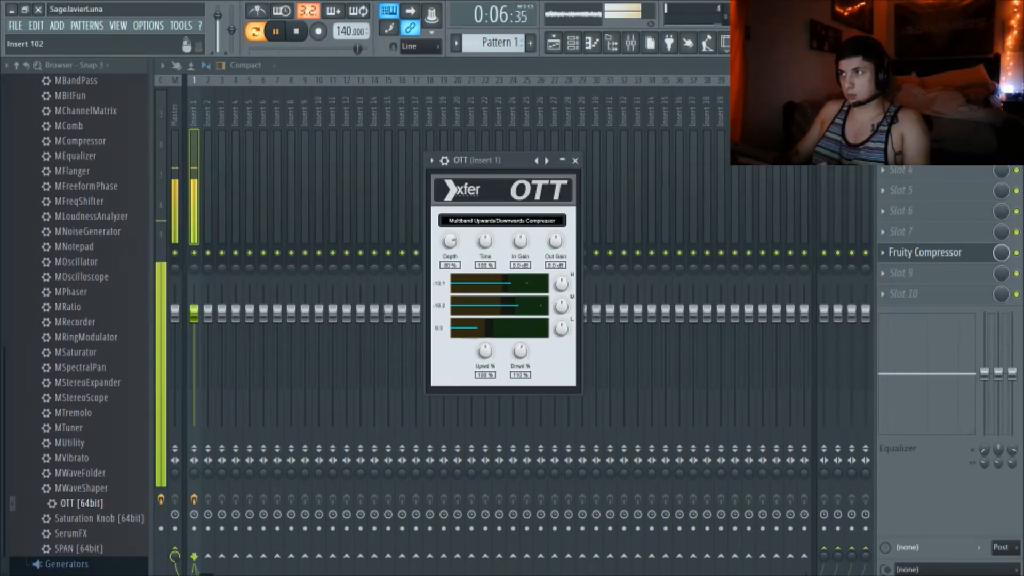
Step: Add Fruity Reeverb 2 to slot 4 of Insert 1, shape the room, and raise the wet level while lowering the dry level
left_click(914, 149)
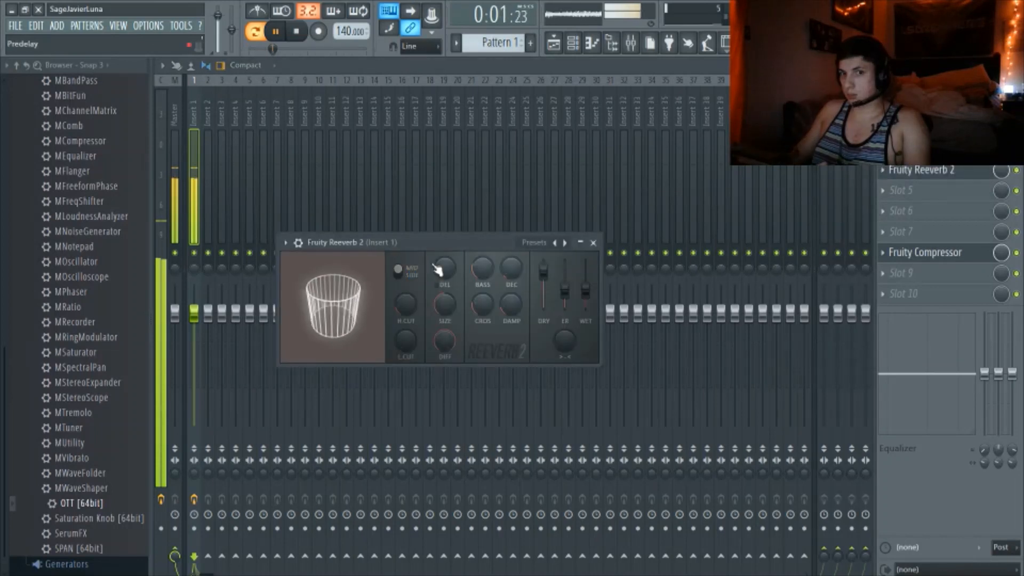
left_click_drag(414, 246, 426, 189)
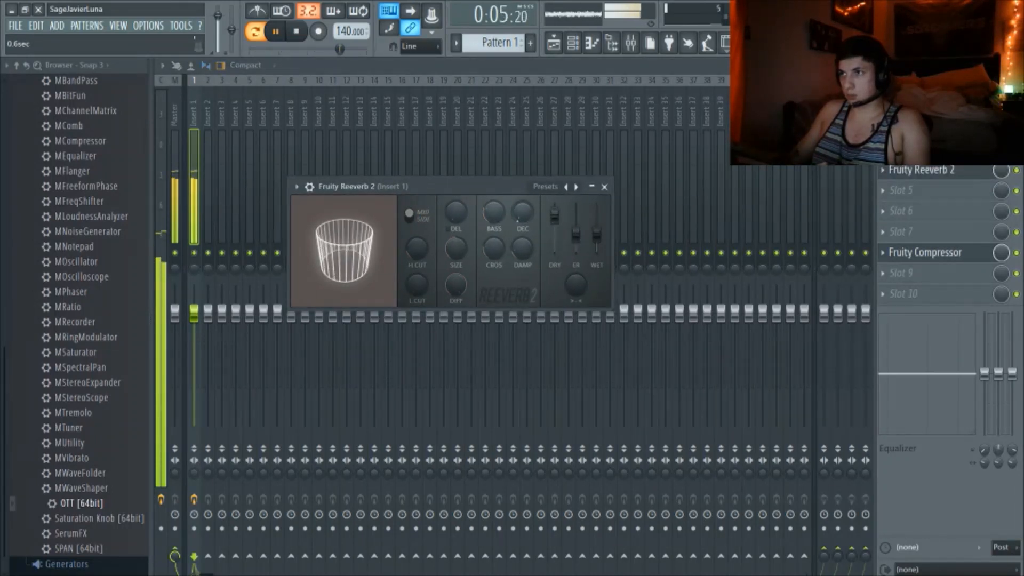
left_click_drag(427, 262, 427, 291)
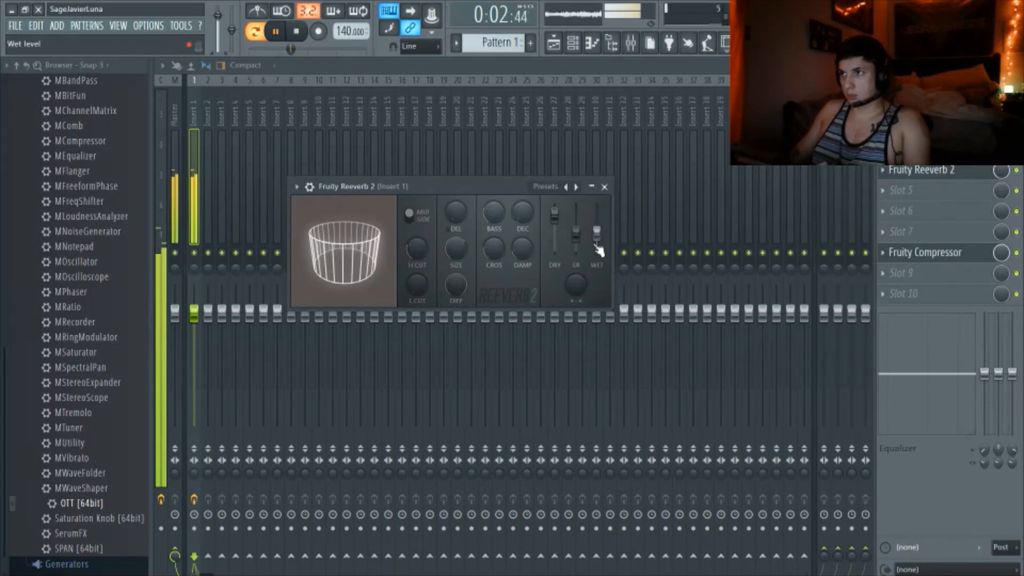
left_click_drag(597, 234, 555, 246)
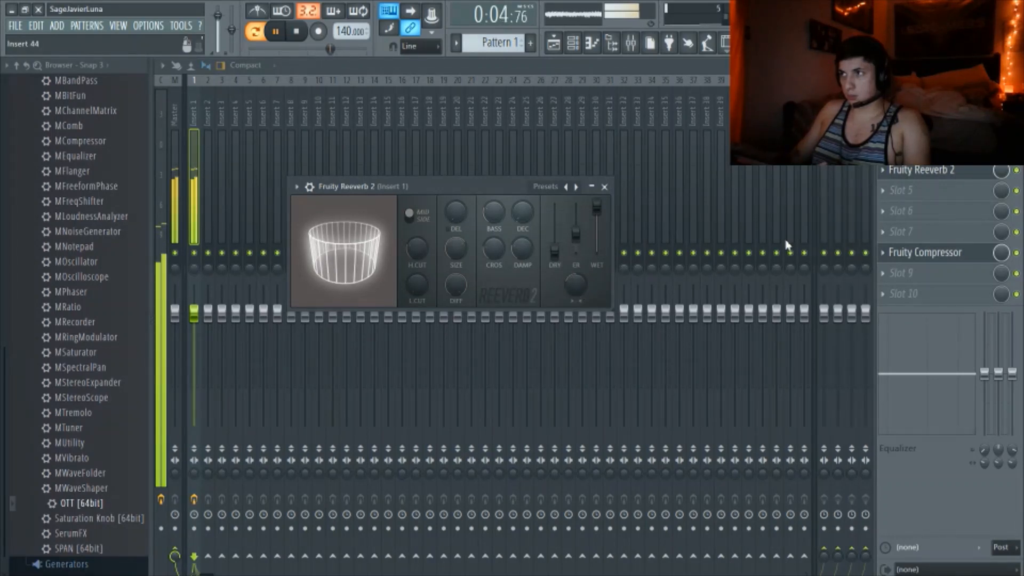
Step: Move Fruity Reeverb 2 down to slot 9, below the compressor, and rebalance it to 95% dry with a lower wet level
left_click(890, 174)
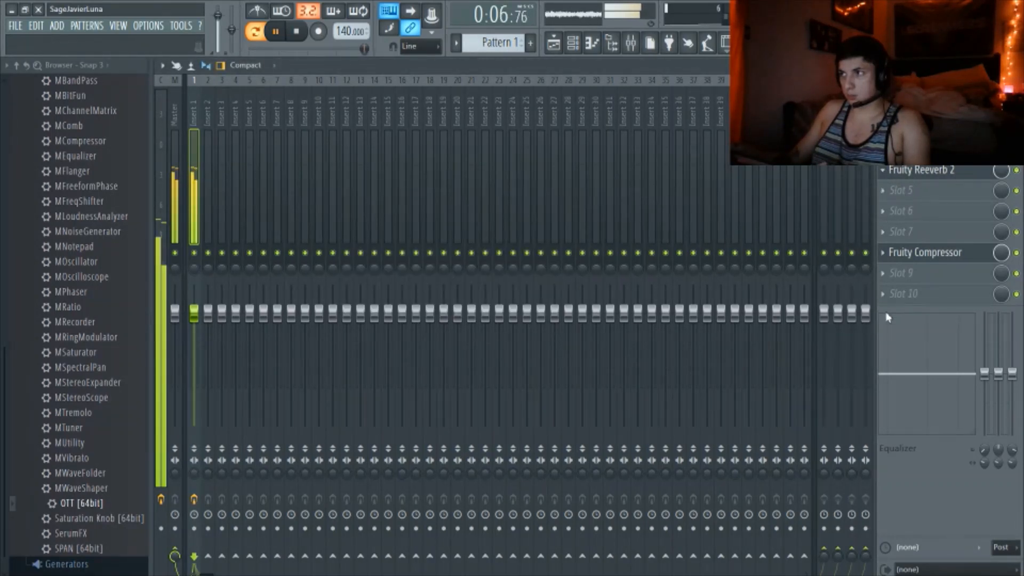
left_click(892, 395)
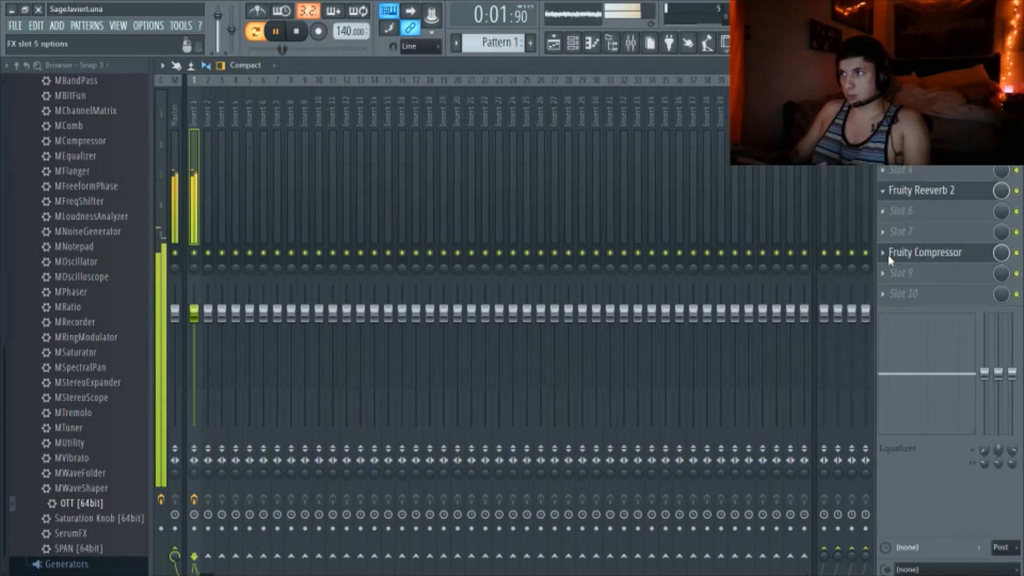
left_click(898, 416)
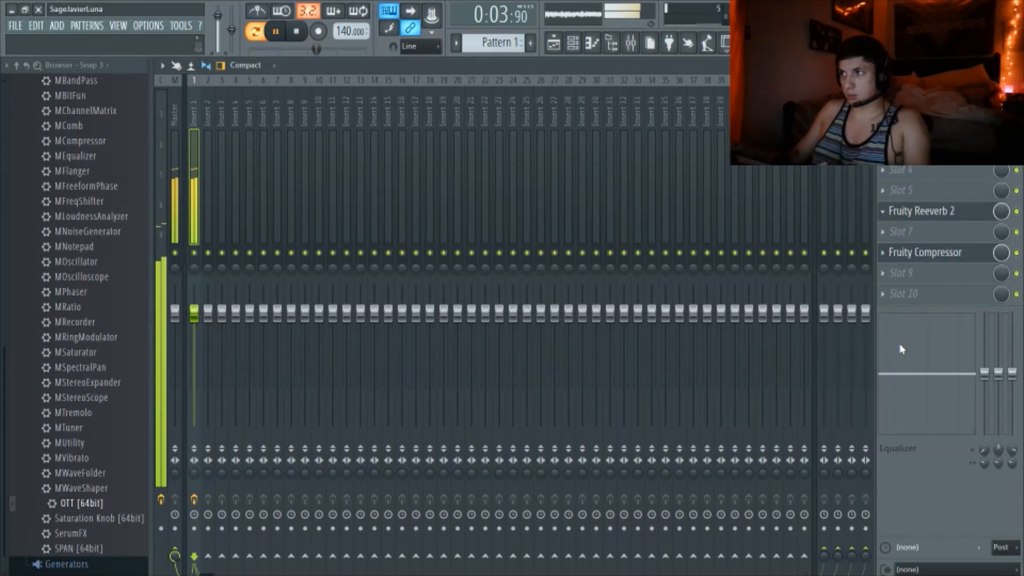
left_click(903, 438)
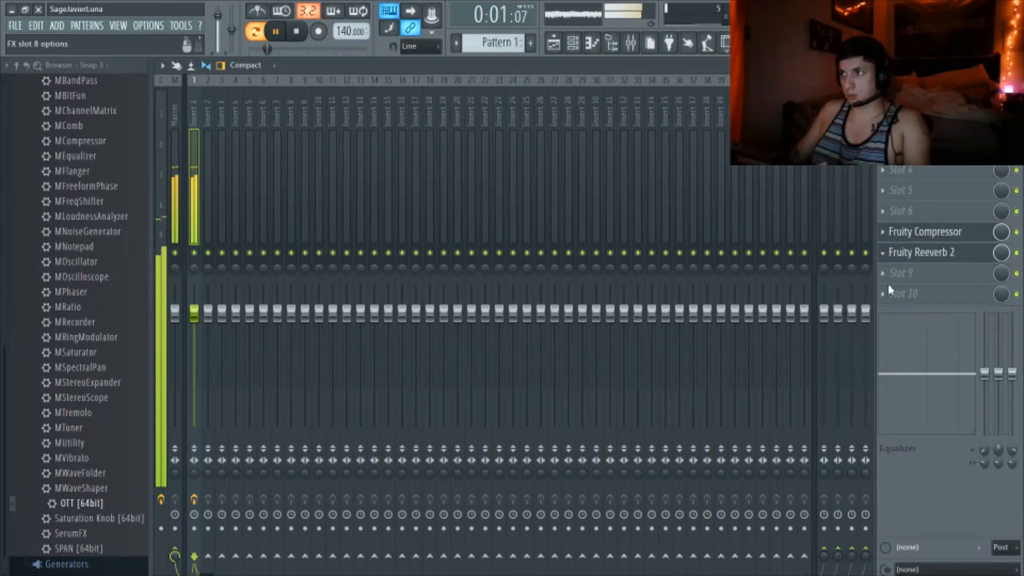
left_click(896, 483)
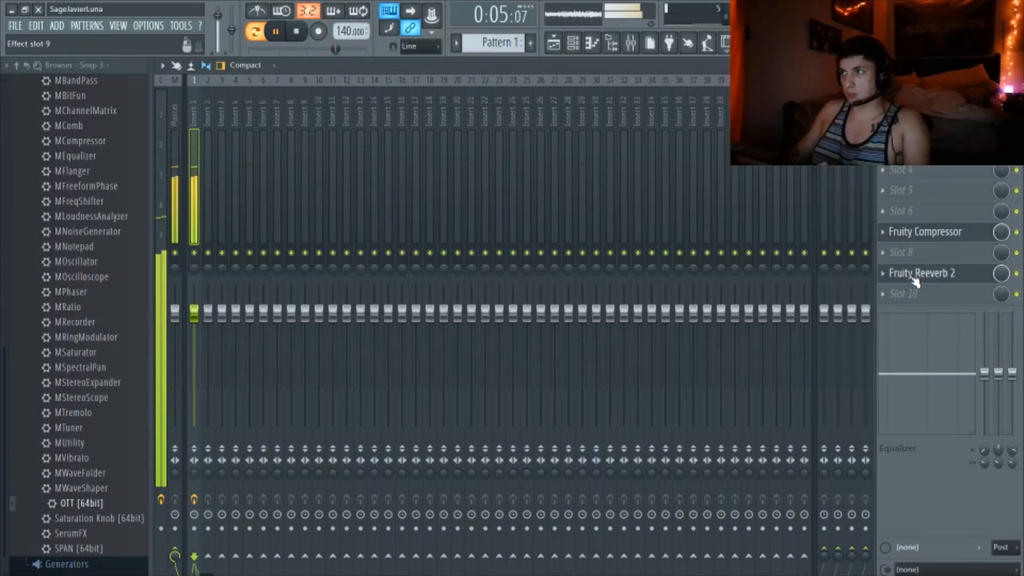
left_click(916, 273)
left_click_drag(597, 205, 555, 219)
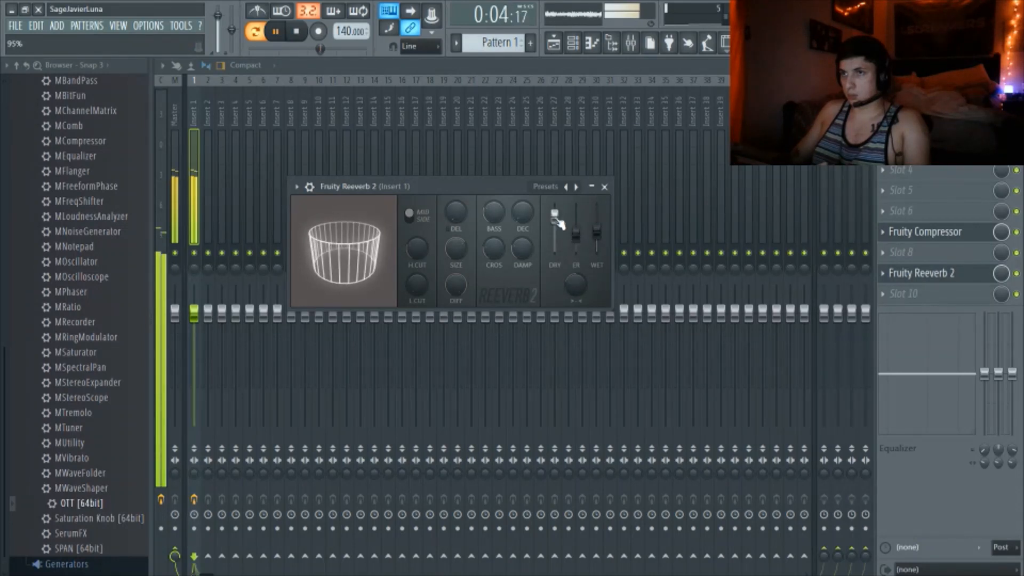
Step: Add Fruity Stereo Enhancer to slot 8 of Insert 1 with 47% stereo separation and stop playback
left_click(900, 254)
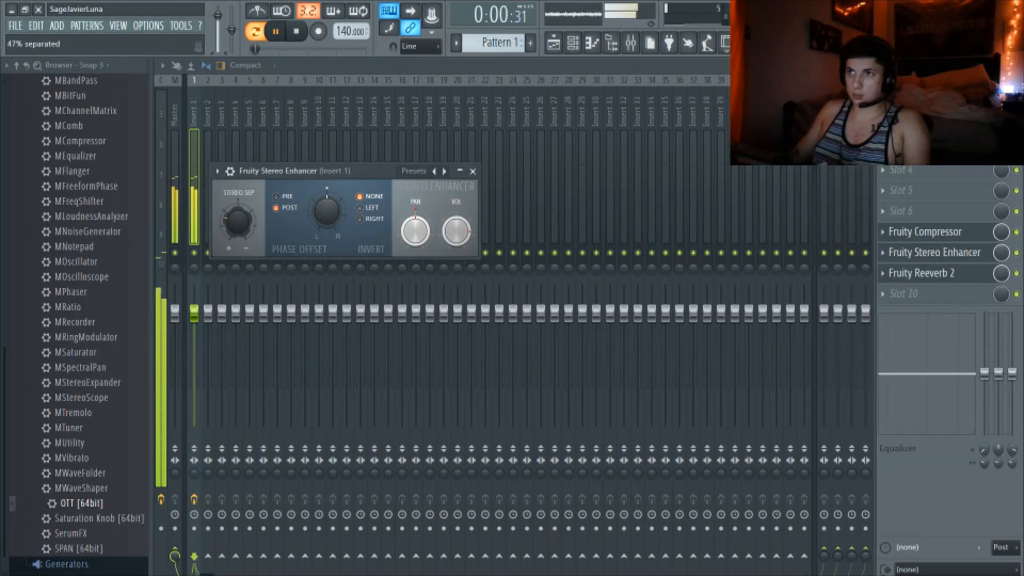
left_click(197, 188)
key("space")
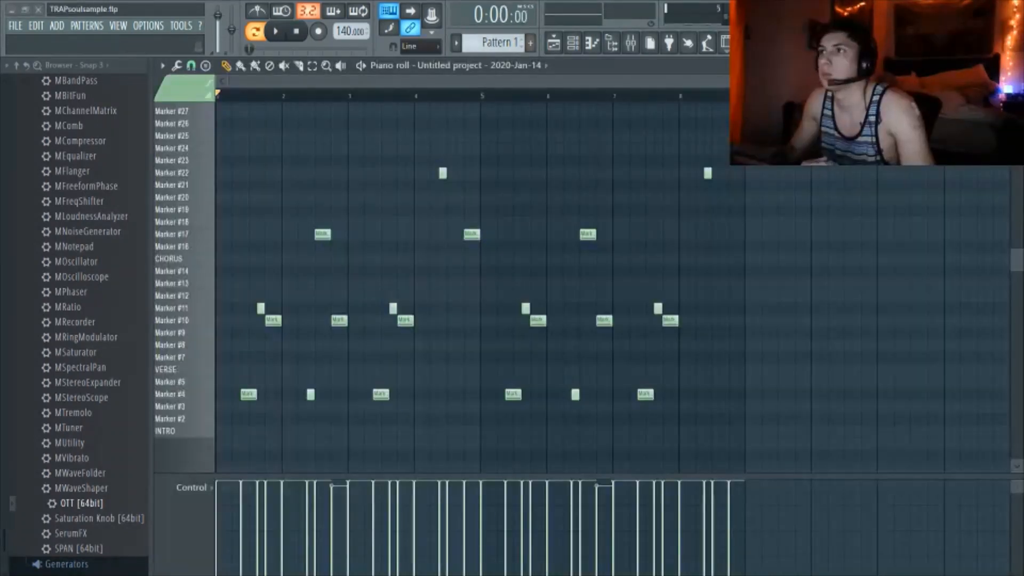
Step: Play the eight-bar chop pattern and review its notes from INTRO up to the highest markers
key("space")
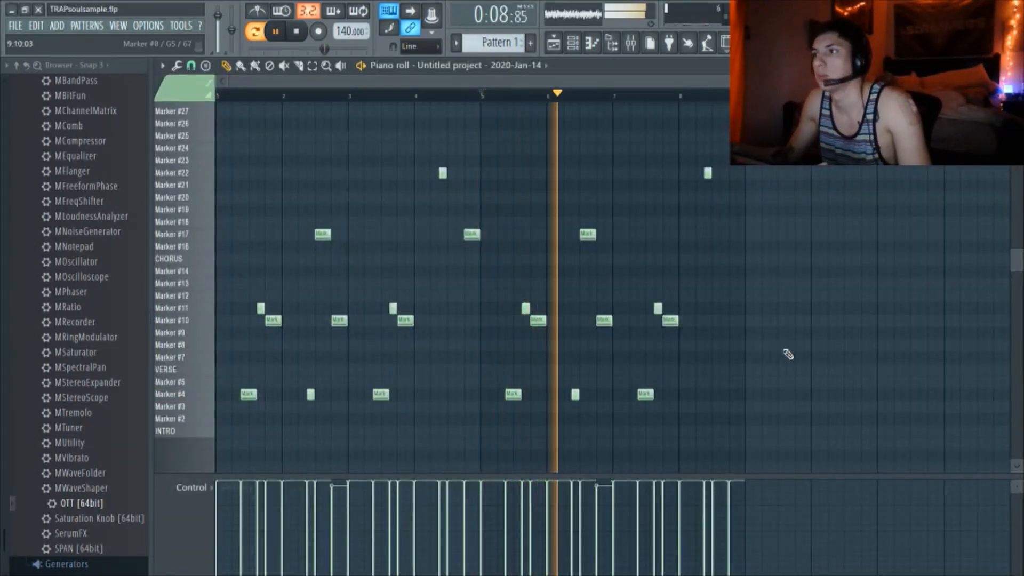
scroll(784, 357, "up", 3)
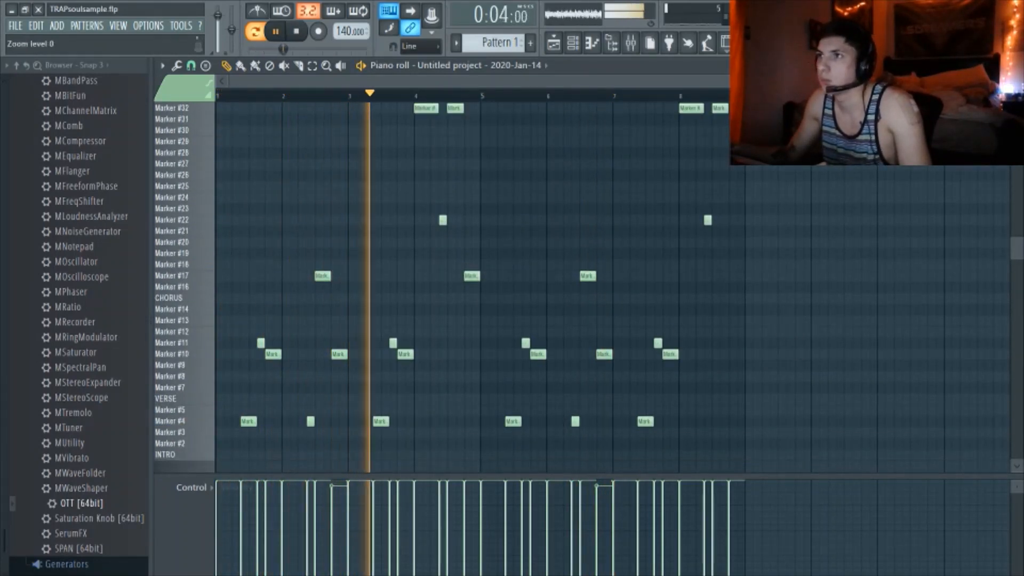
scroll(850, 322, "up", 4)
scroll(850, 321, "down", 5)
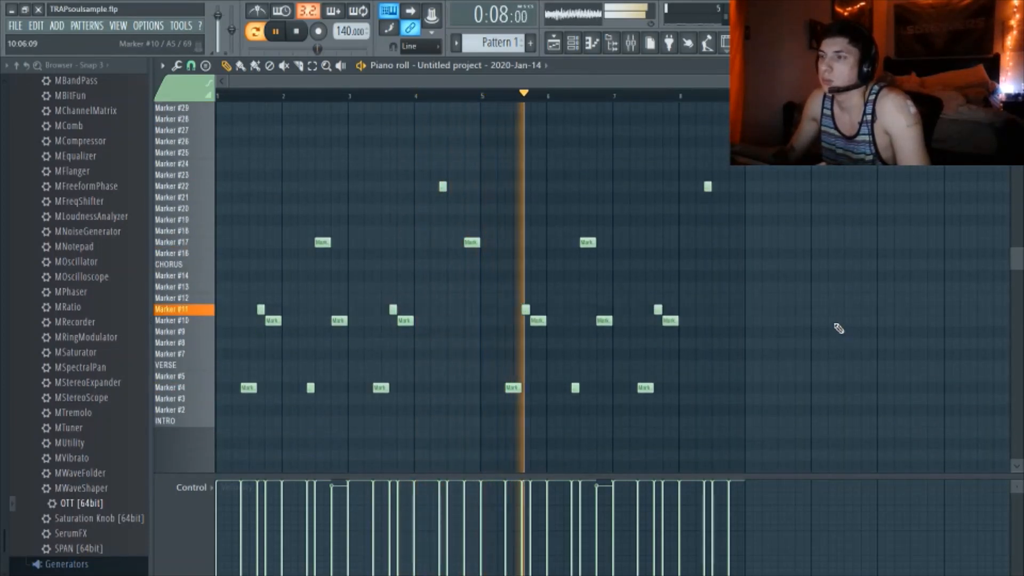
scroll(830, 331, "up", 1)
scroll(828, 332, "up", 2)
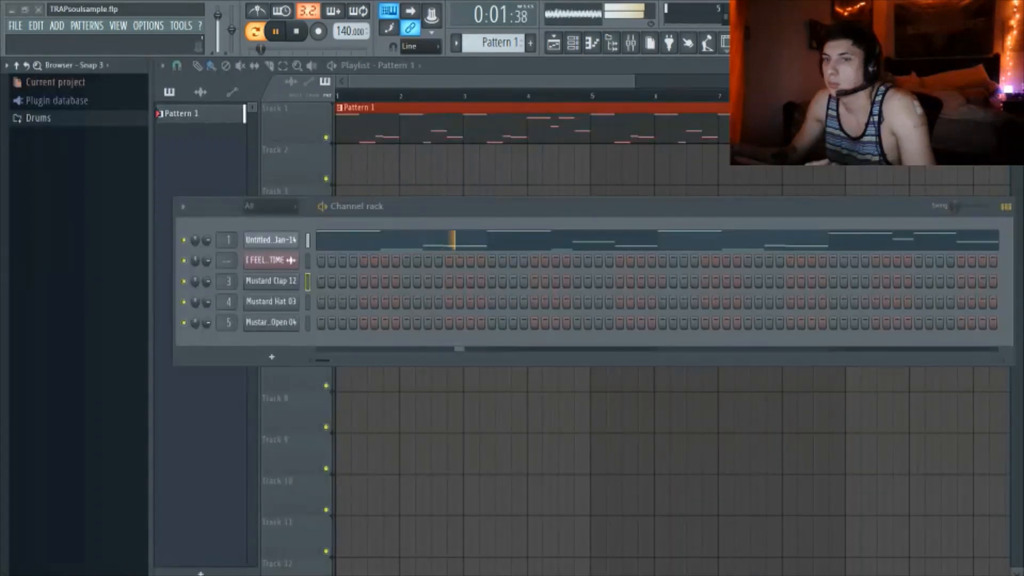
Step: Create Pattern 2 for the drums, place it at the start of Track 2 in the playlist, and play the song
left_click(406, 281)
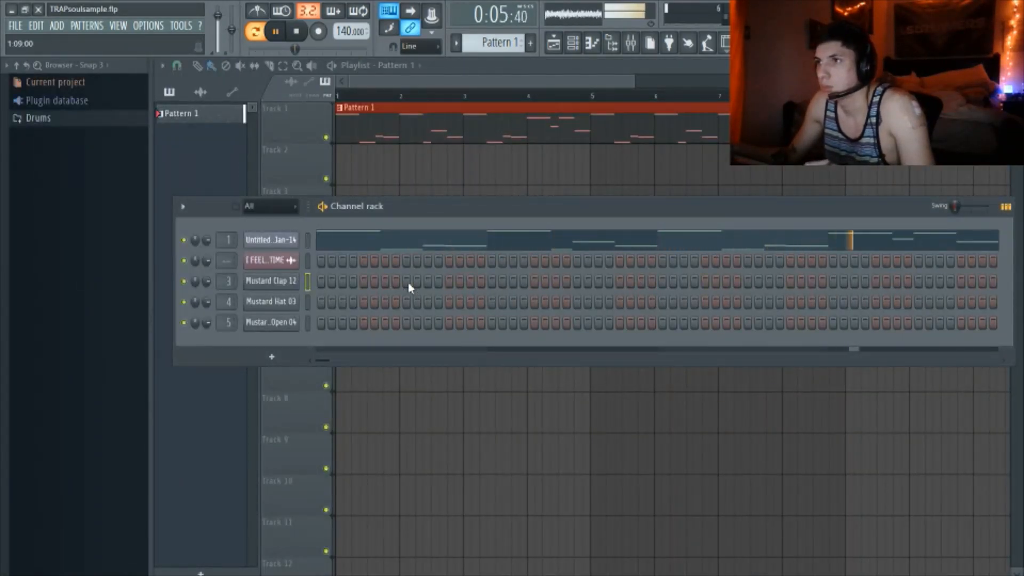
left_click(530, 43)
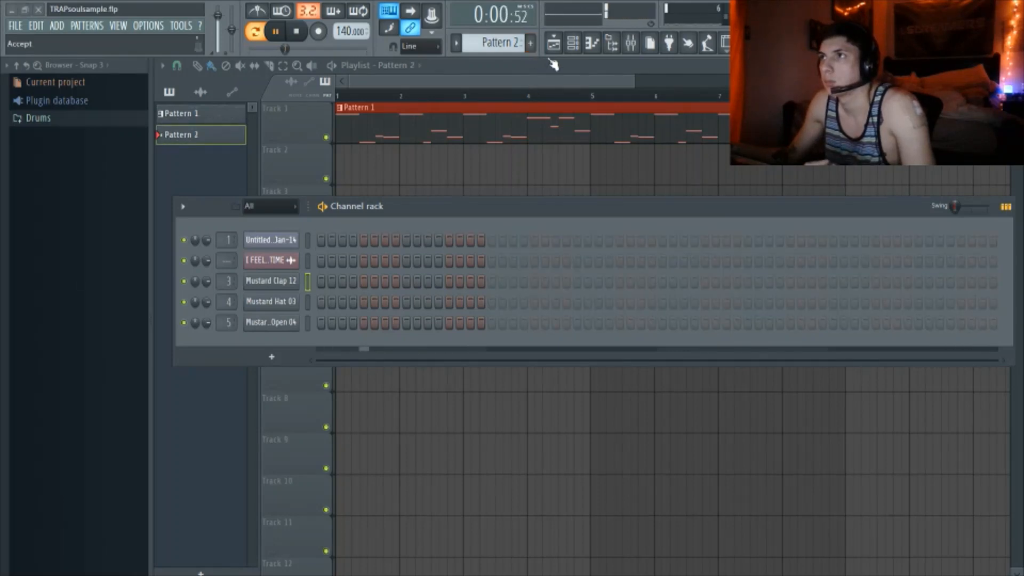
left_click(343, 162)
left_click(263, 33)
key("space")
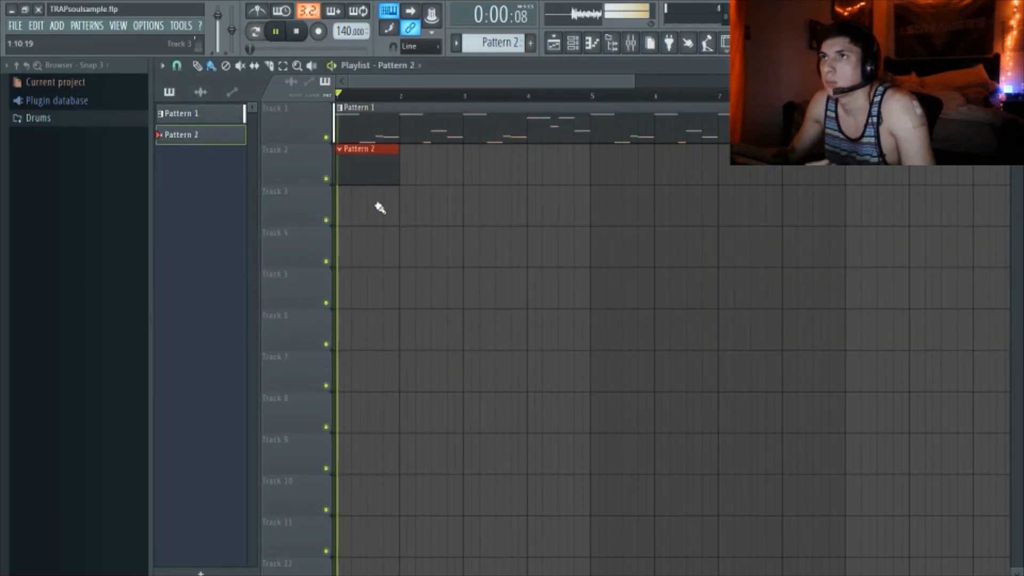
Step: Program Mustard Clap 12 on steps 9, 25, 41 and 57 of Pattern 2, and place a second Pattern 2 clip at bar 5 of Track 2
left_click(574, 44)
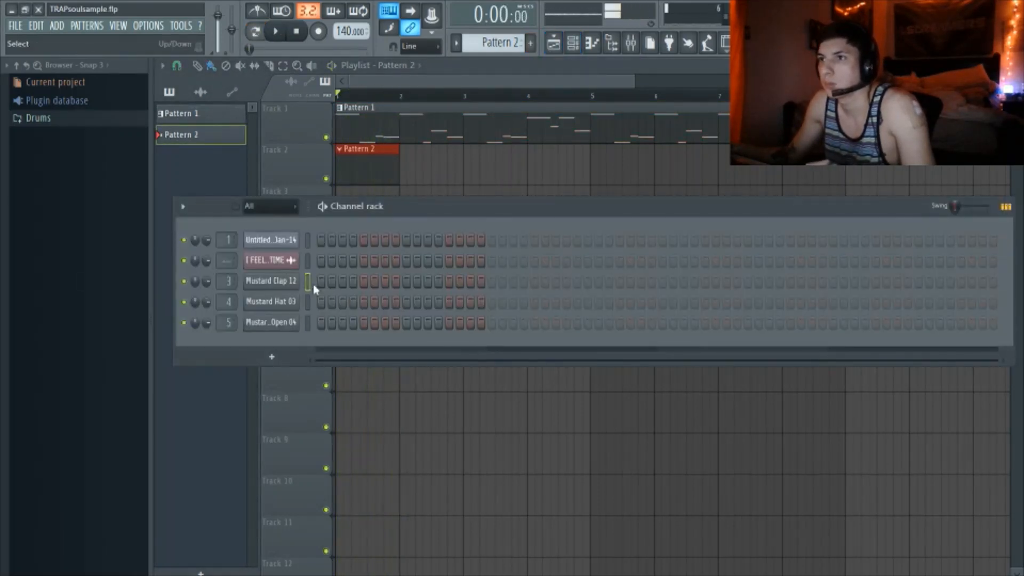
left_click(407, 280)
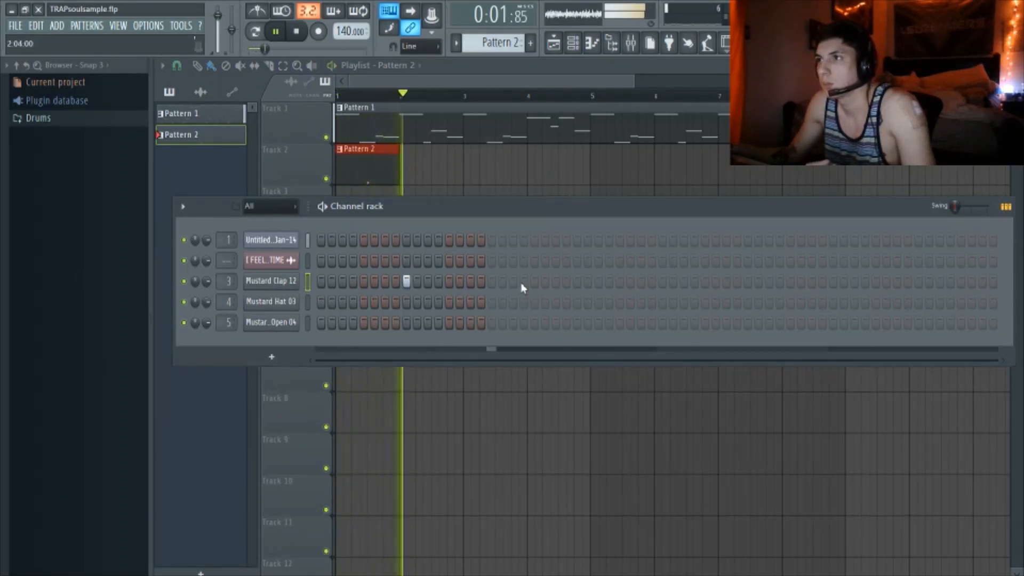
left_click(577, 281)
left_click(748, 281)
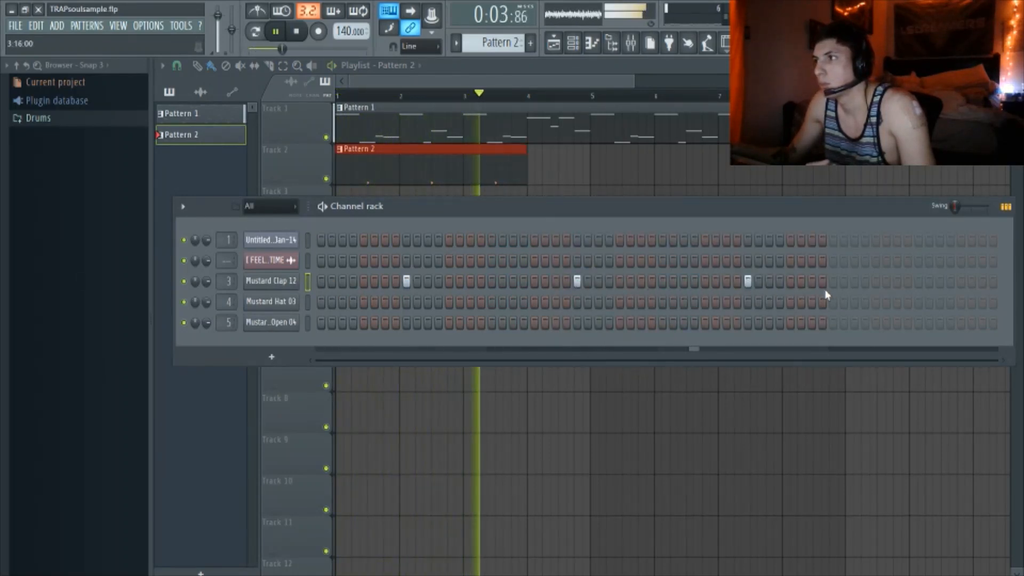
left_click(918, 281)
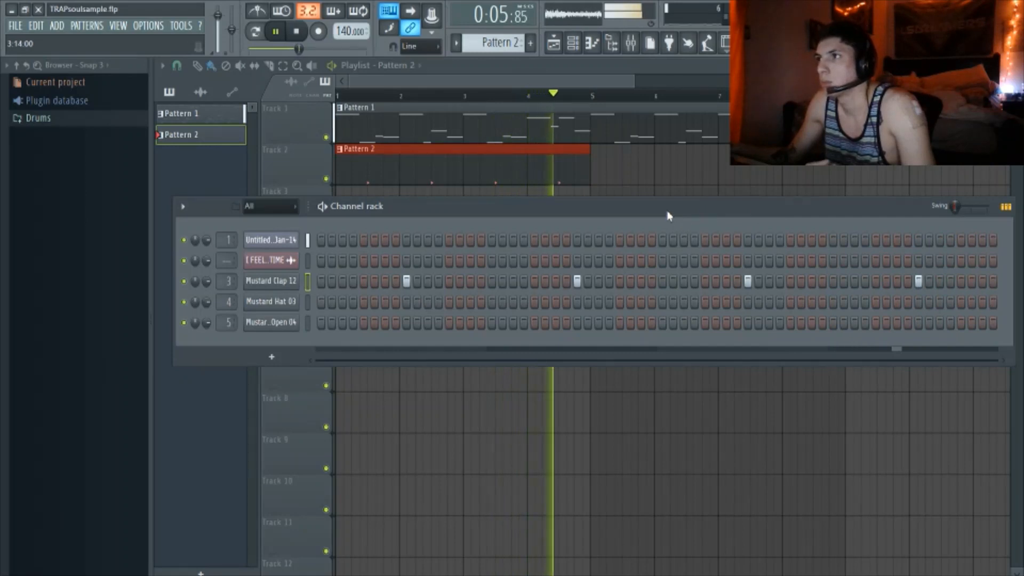
left_click(594, 167)
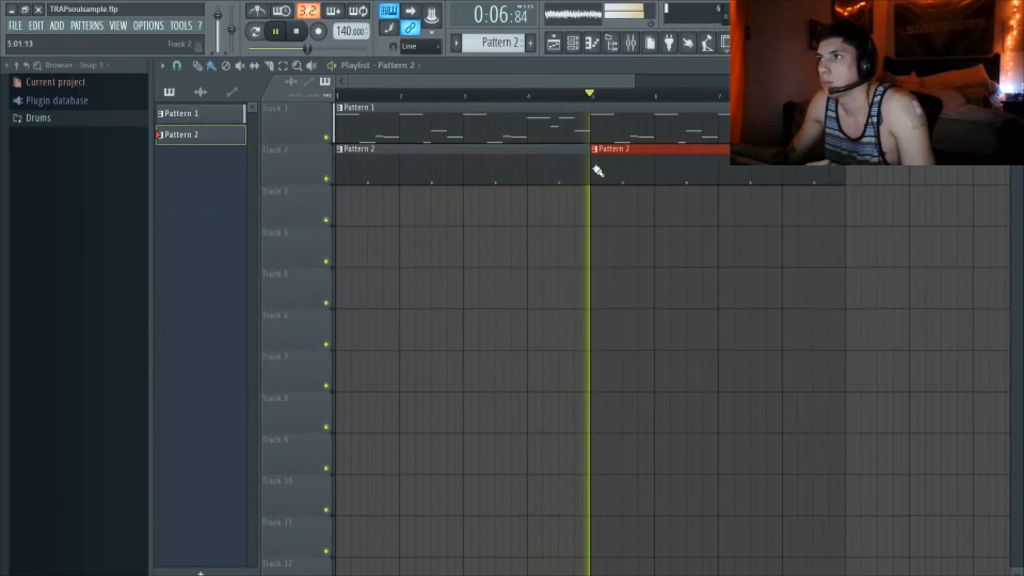
Step: Fill the Mustard Hat 03 channel with a hit on every second step across Pattern 2
left_click(573, 43)
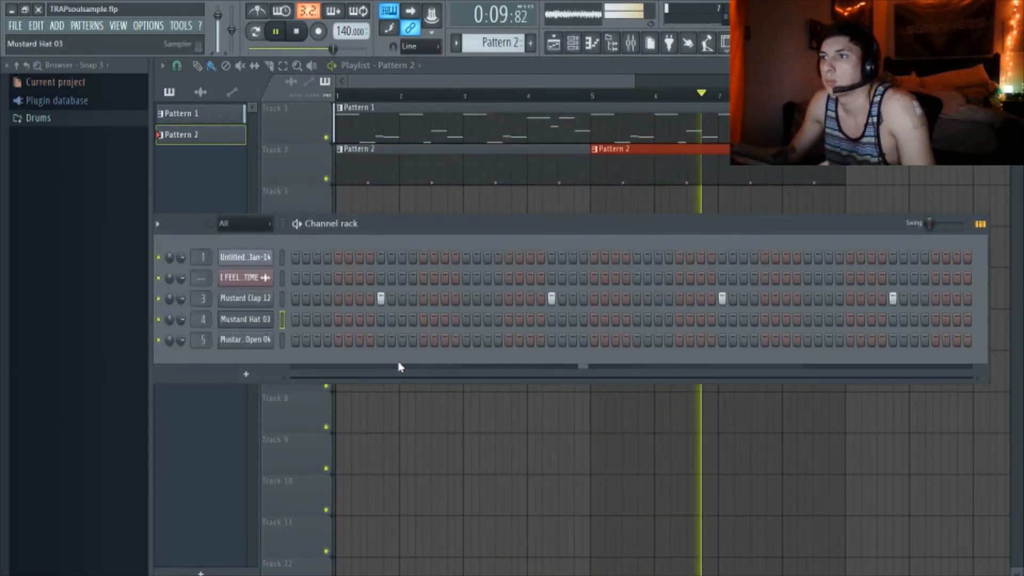
left_click(390, 373)
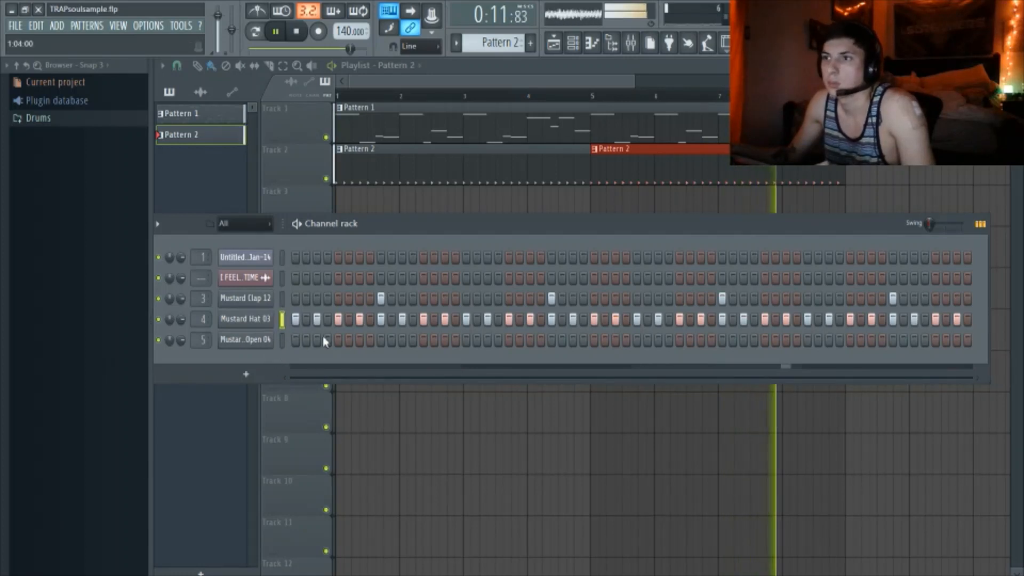
mouse_move(368, 223)
left_mouse_down()
mouse_move(408, 226)
mouse_move(401, 214)
mouse_move(381, 232)
left_mouse_up()
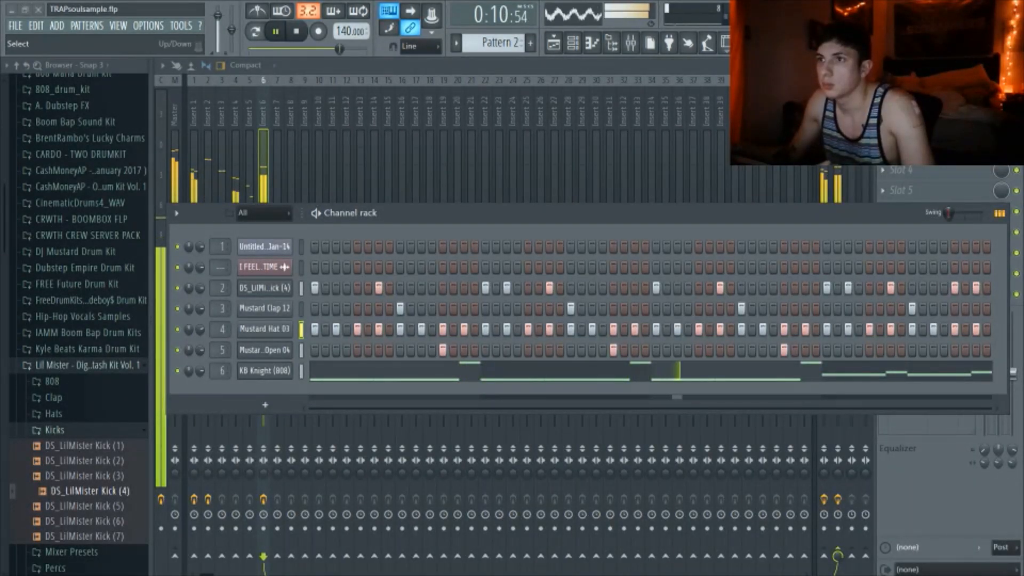
Step: Link the kick, clap, hat, open hat and KB Knight (808) channels to consecutive mixer tracks starting at Insert 2
left_click_drag(301, 371, 306, 294)
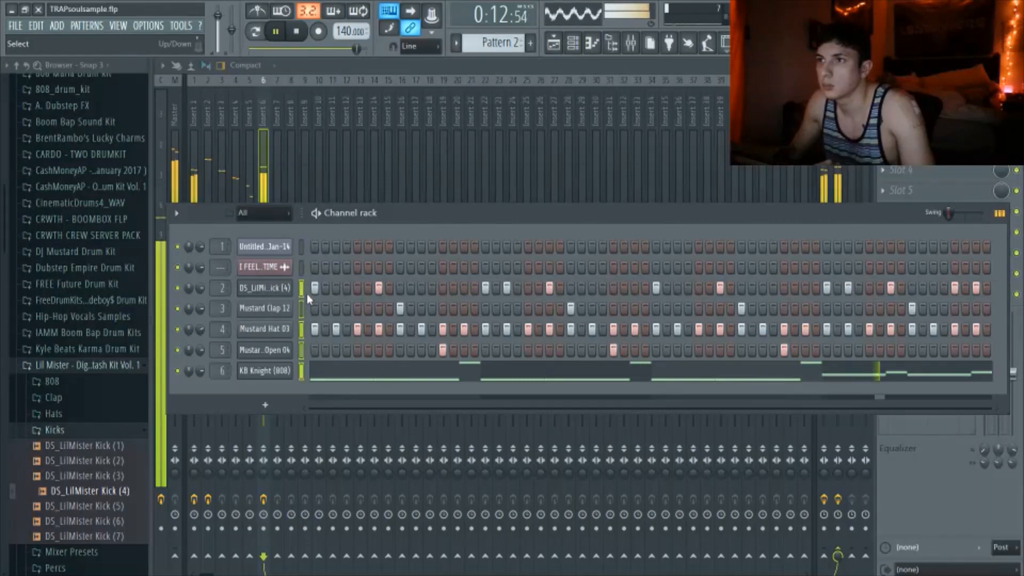
left_click(205, 183)
key("ctrl+l")
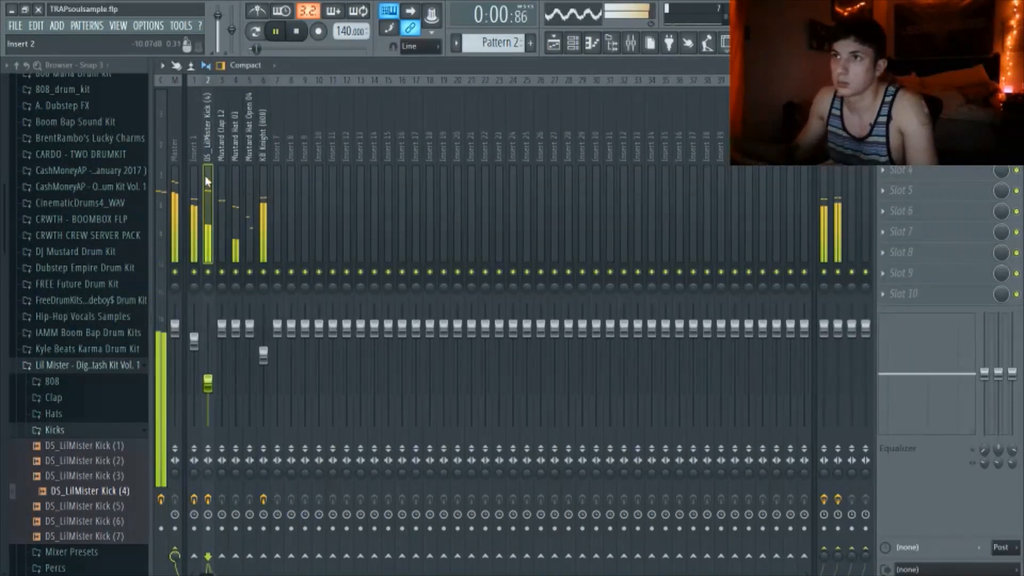
Step: Link the sliced sample channel to Insert 1 of the mixer so the track takes its name
left_click(194, 185)
left_click(571, 47)
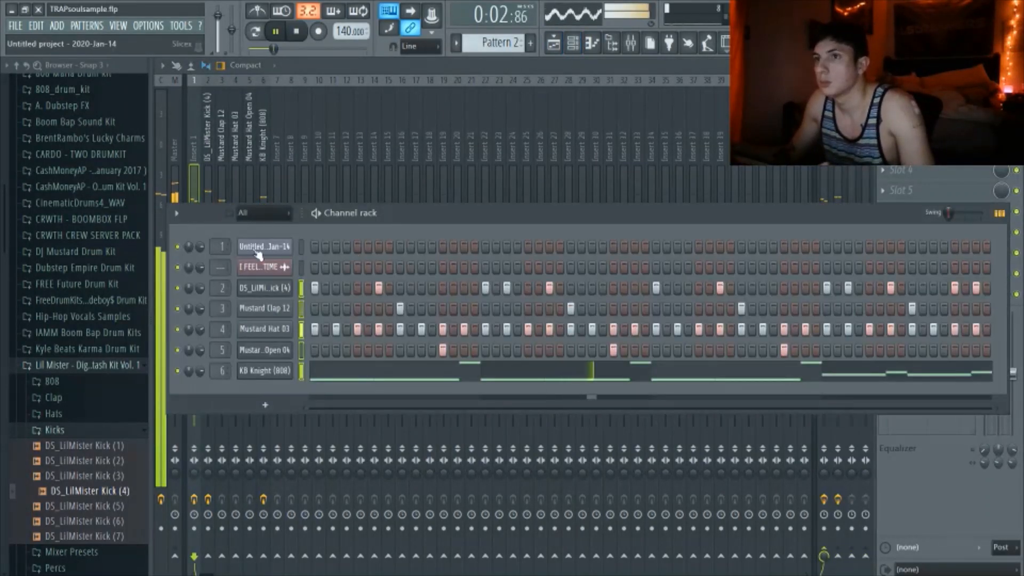
left_click(196, 155)
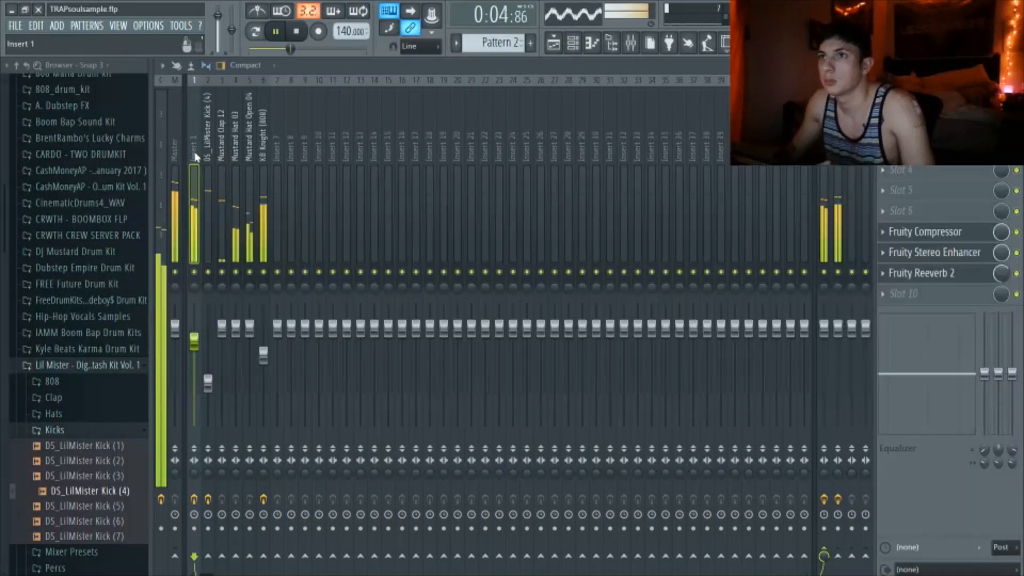
key("ctrl+l")
Step: Add Fruity parametric EQ 2 to the Mustard Hat 03 insert with a raised band 1 low cut and a band 6 boost around 5151 Hz
left_click(266, 196)
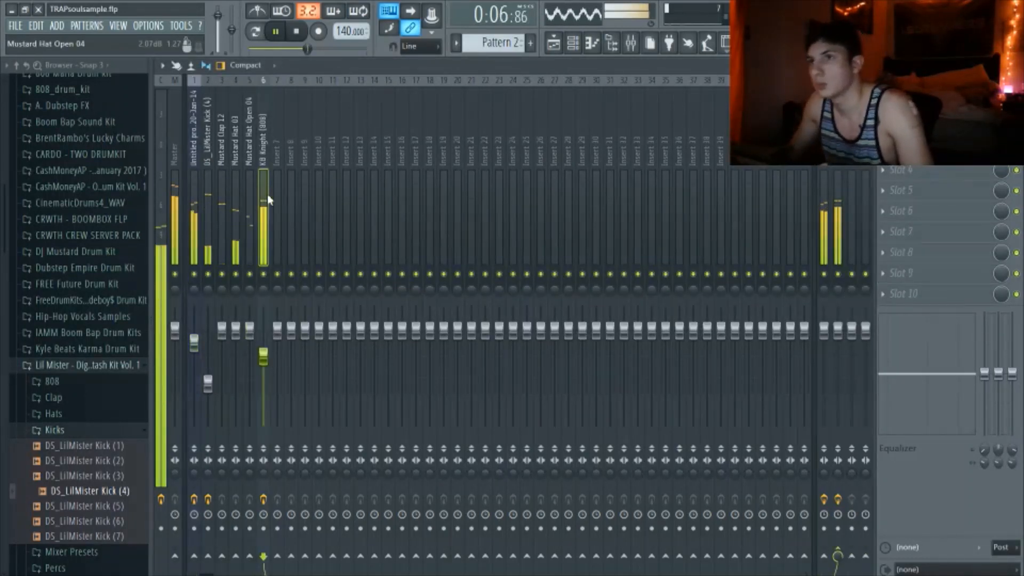
left_click(251, 216)
left_click(237, 216)
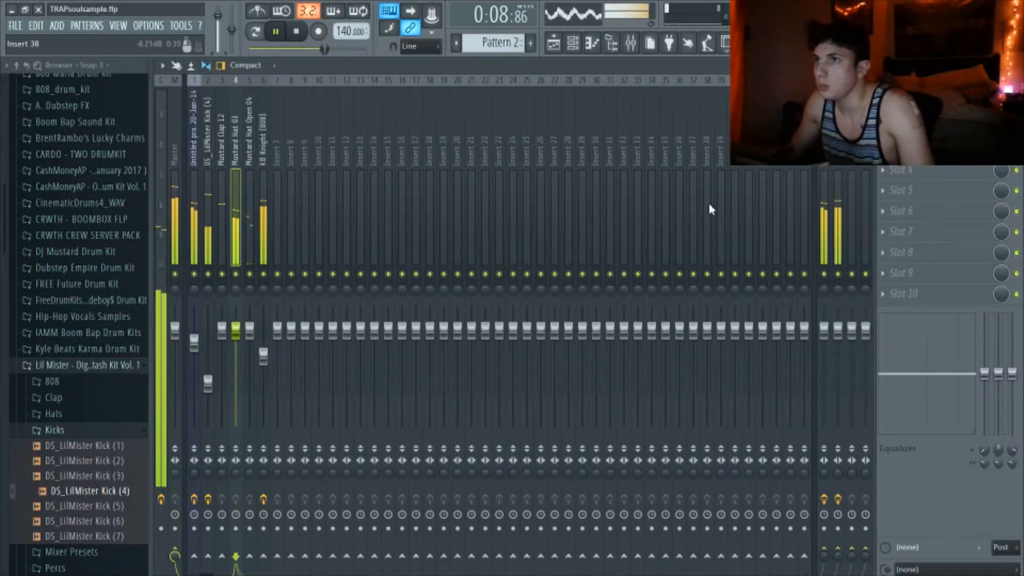
left_click(883, 108)
left_click(737, 427)
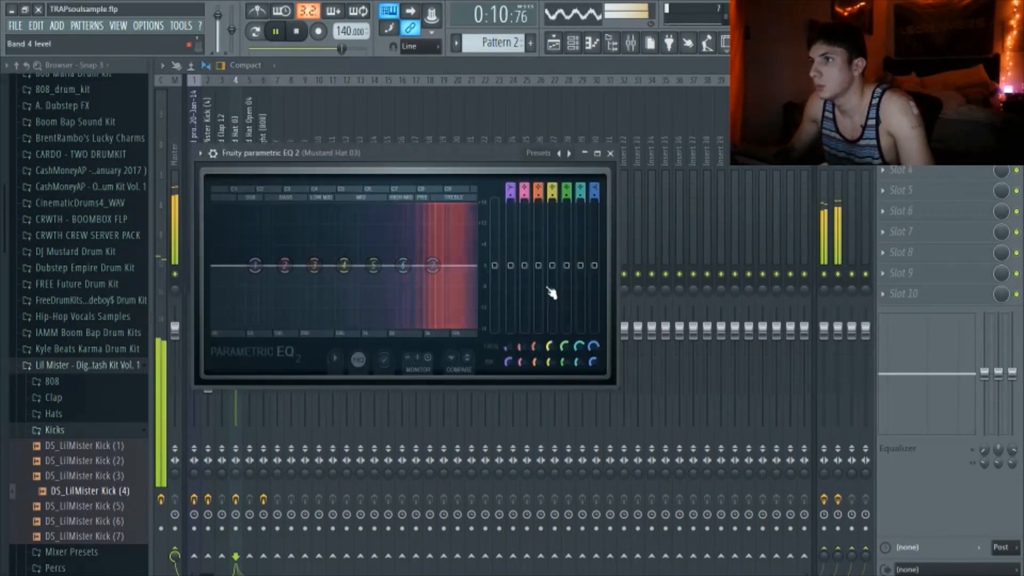
left_click(511, 193)
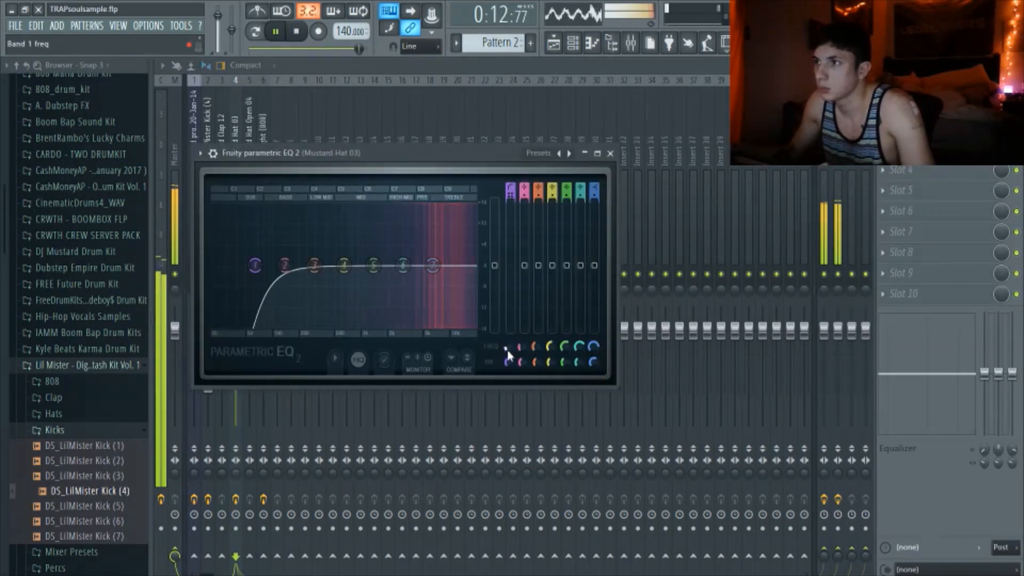
left_click_drag(508, 348, 507, 315)
left_click_drag(404, 265, 430, 246)
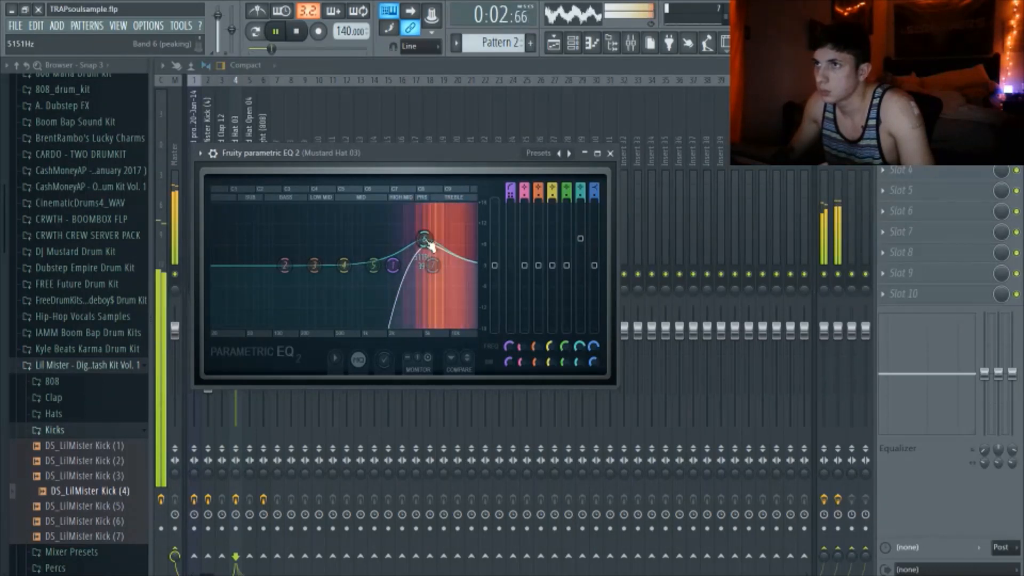
left_click(239, 124)
Step: Add and move a point on the Fruity WaveShaper curve for the hat, and lower the Mustard Hat 03 mixer fader
left_click_drag(237, 332, 237, 353)
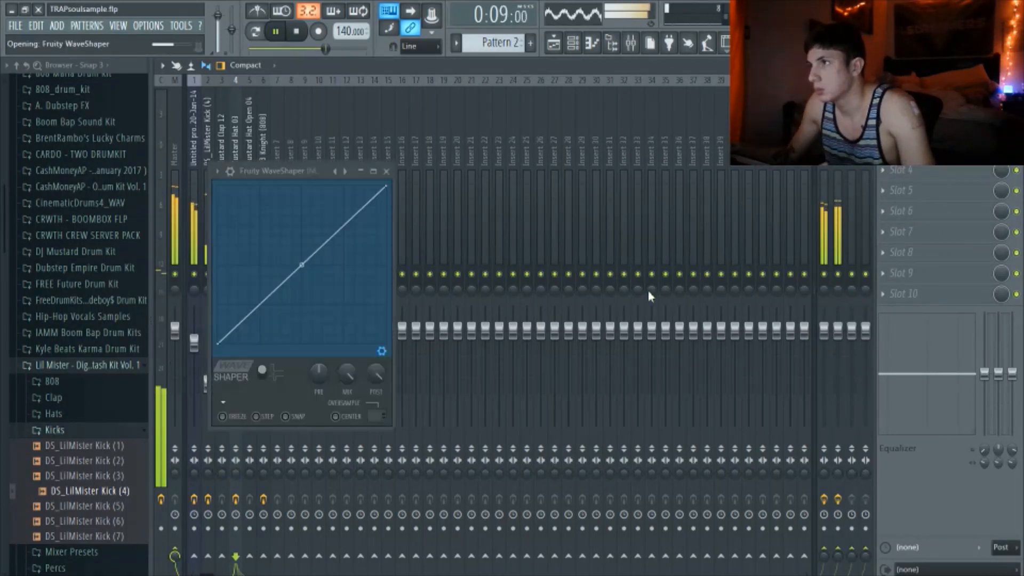
right_click(343, 224)
left_click_drag(342, 224, 279, 281)
left_click(236, 151)
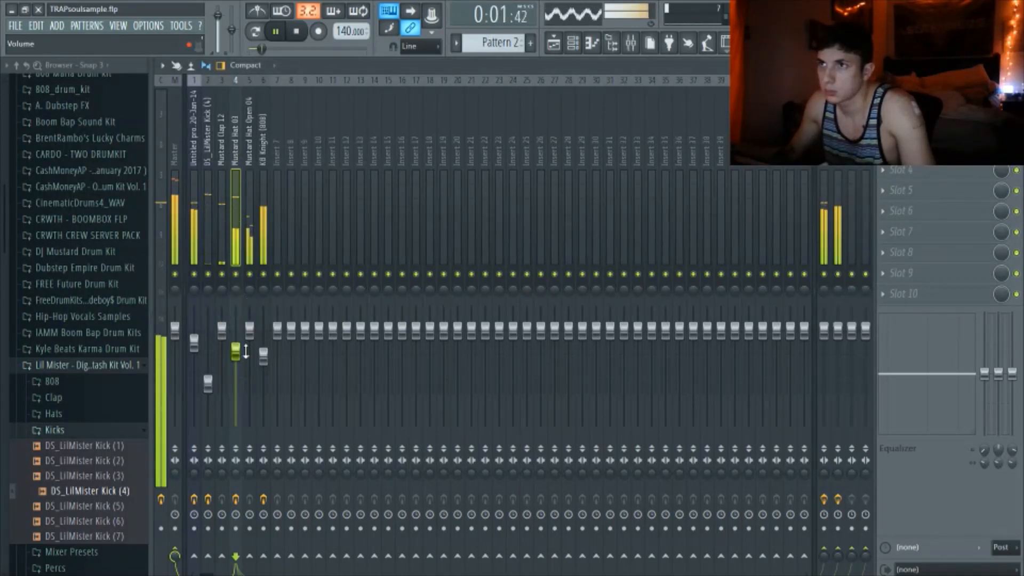
left_click_drag(235, 354, 235, 364)
left_click(221, 239)
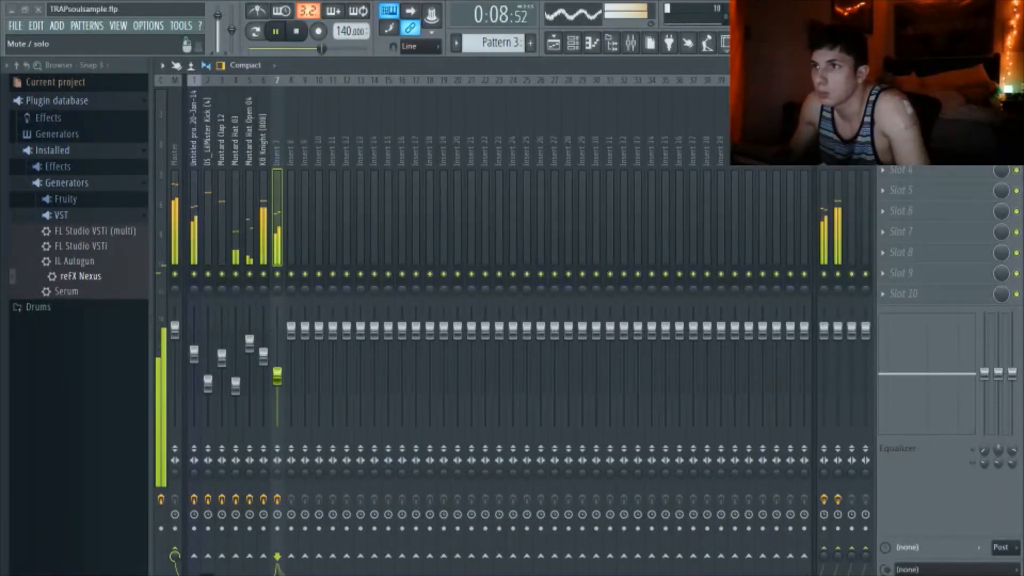
Step: Review the reFX Nexus melody in Pattern 3 with Insert 7 soloed, and bring the drum, 808 and sample inserts back in
left_click(592, 43)
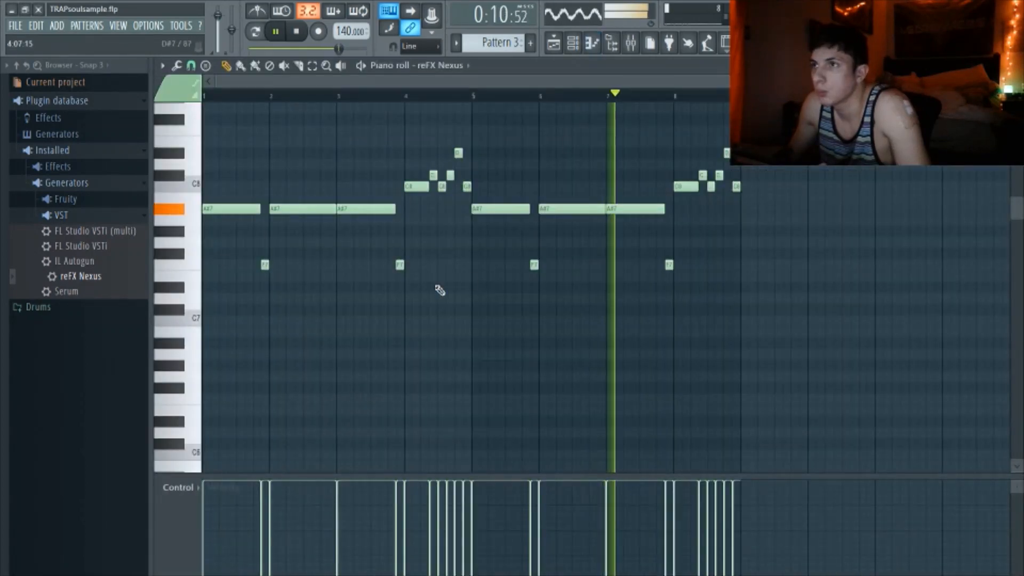
left_click(631, 43)
left_click(286, 277, "ctrl")
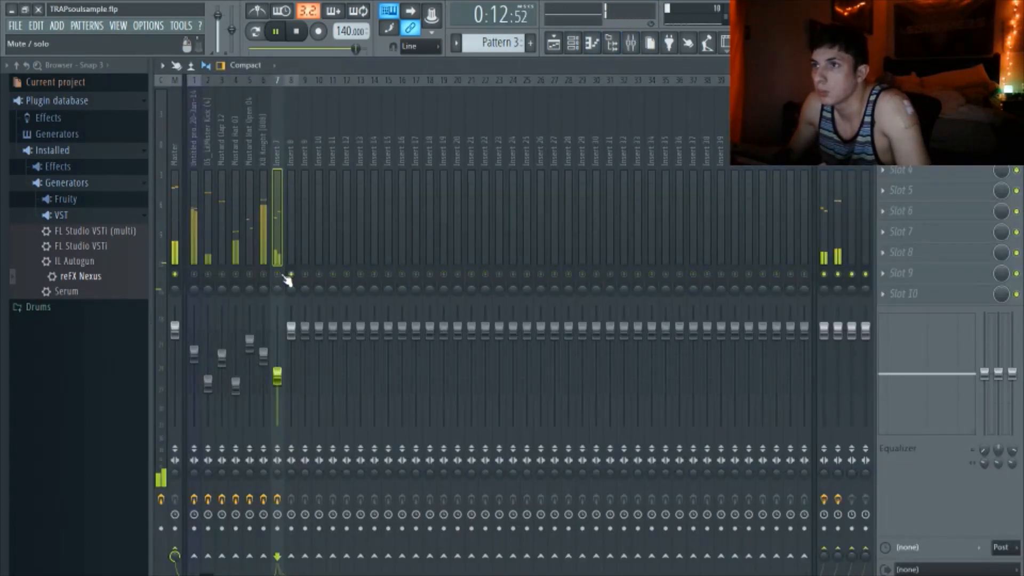
left_click(611, 43)
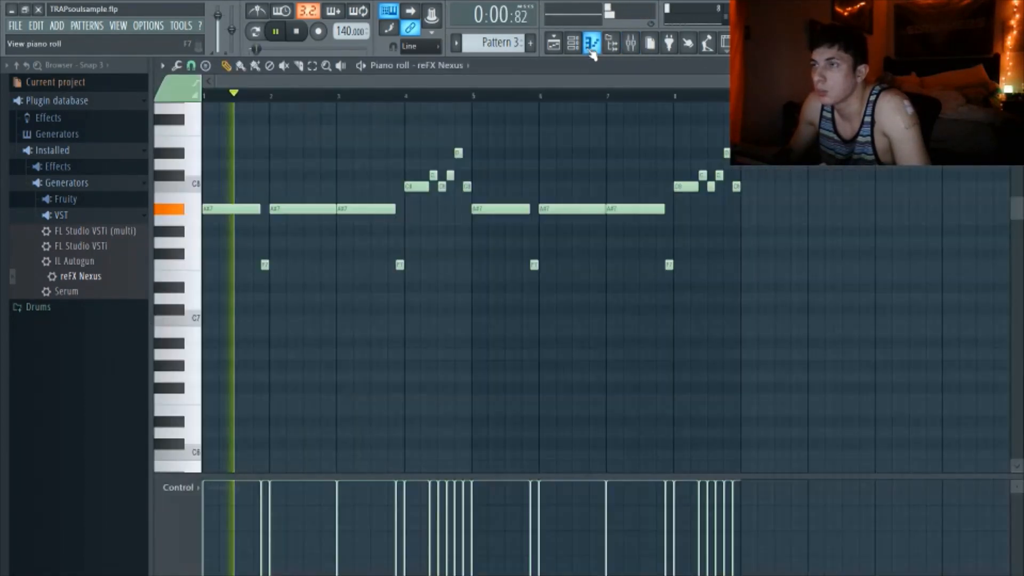
left_click(631, 43)
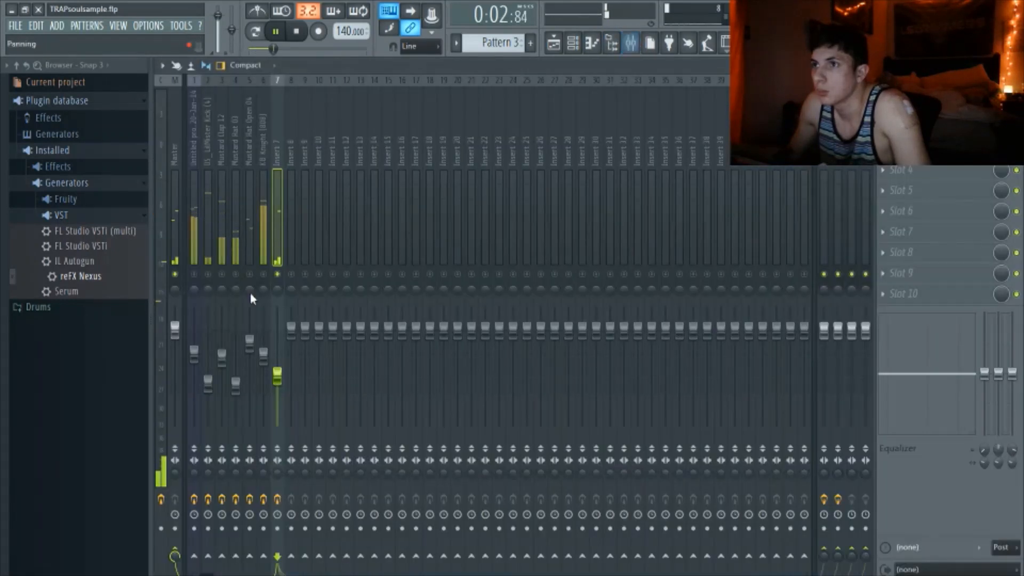
left_click_drag(215, 273, 270, 277)
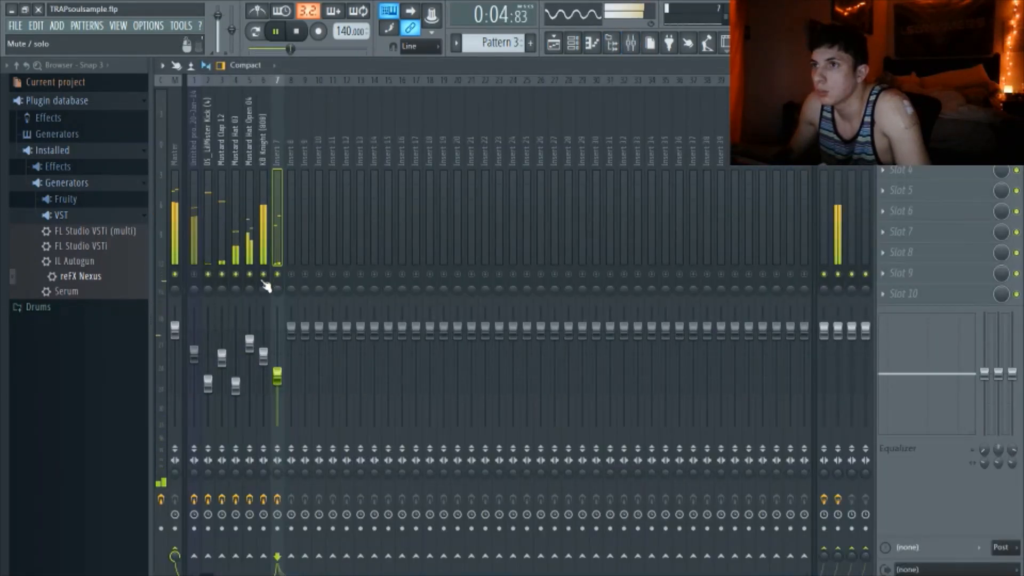
left_click(194, 274)
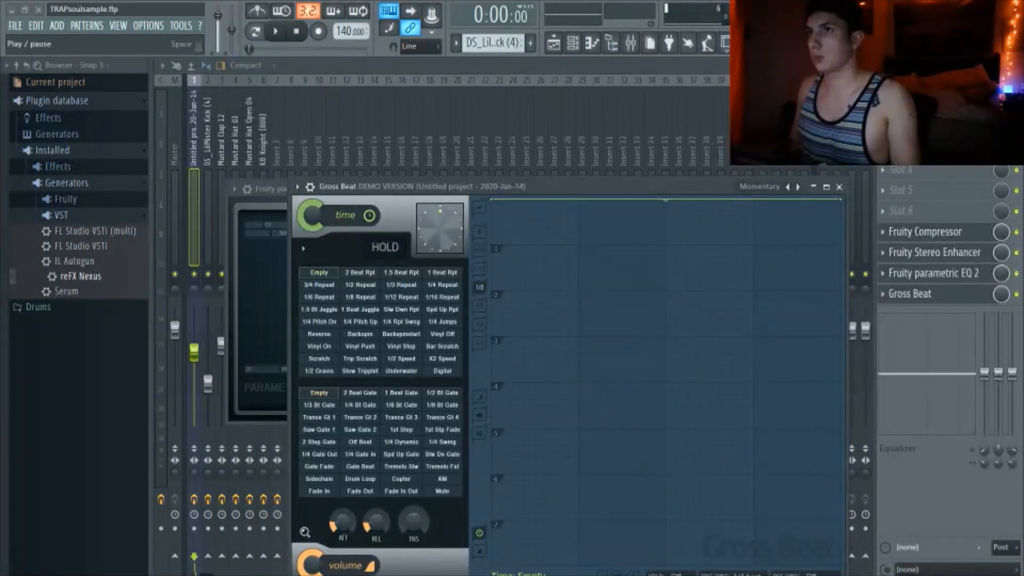
Step: Apply Gross Beat's 1/2 Speed time preset to the sliced sample insert and restart playback
key("space")
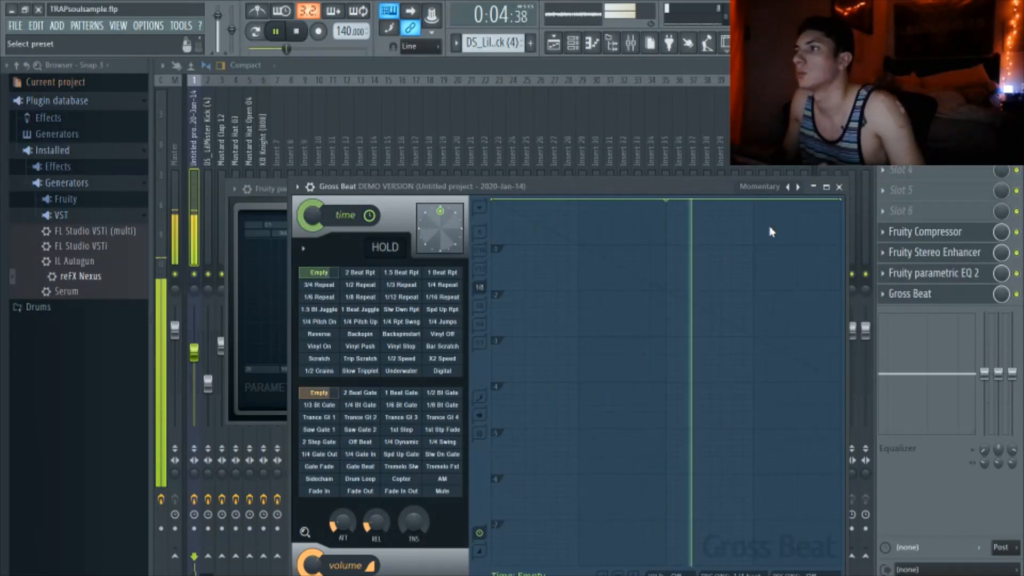
left_click(407, 362)
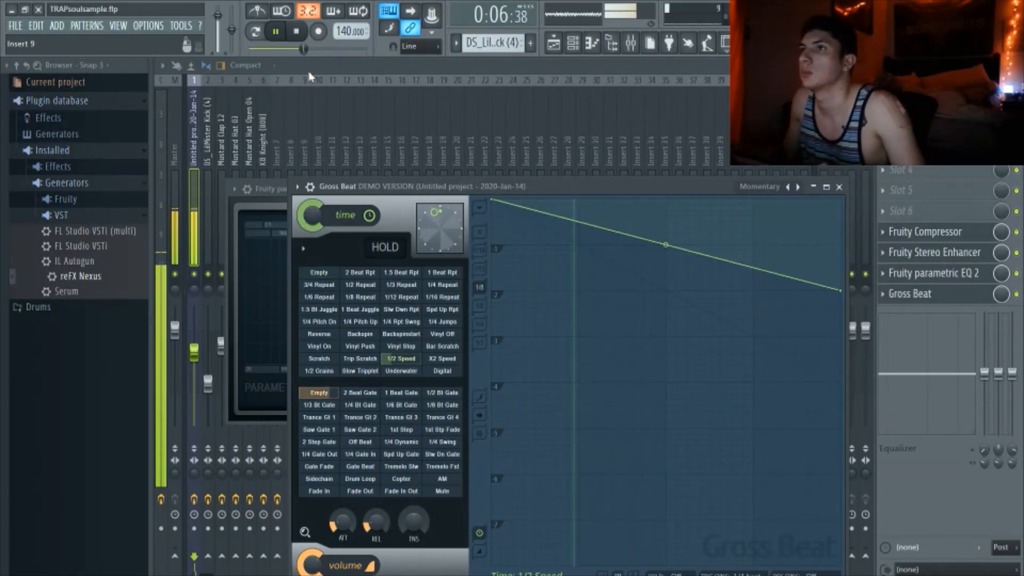
left_click(298, 32)
key("space")
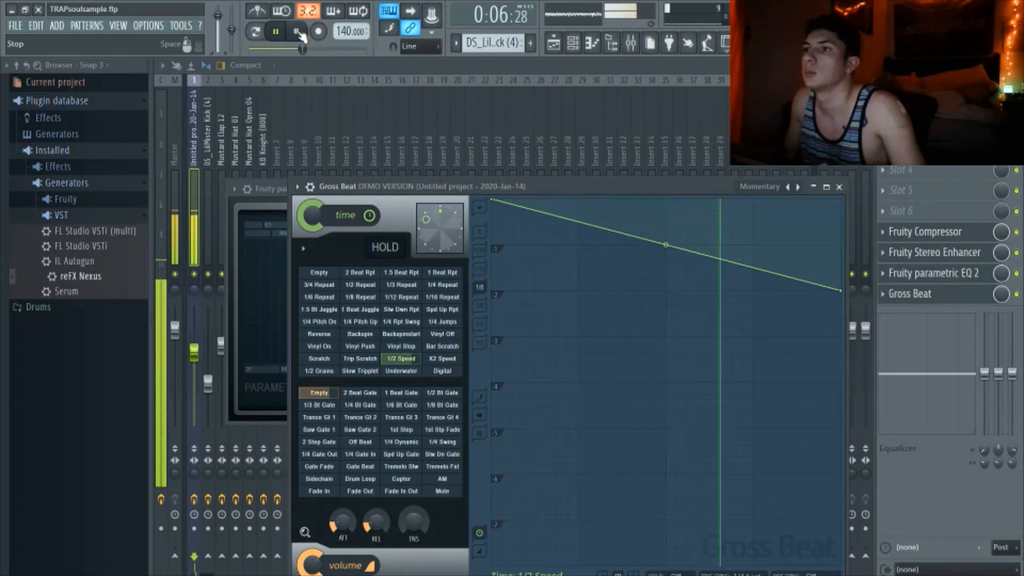
Step: Reshape the 1/2 Speed time curve in Gross Beat into two equal descending ramps and restart playback
left_click_drag(661, 243, 668, 208)
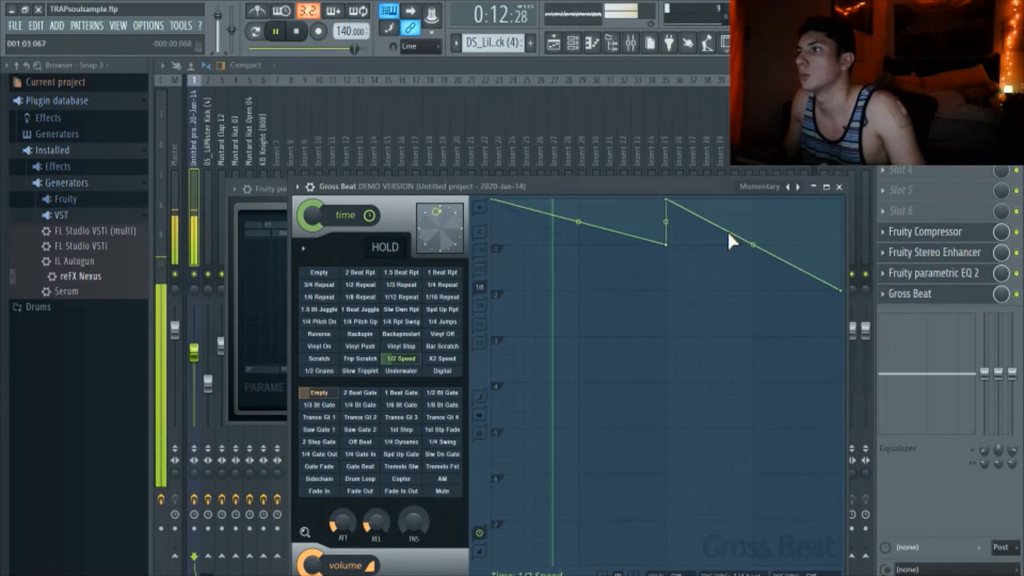
left_click_drag(840, 291, 839, 248)
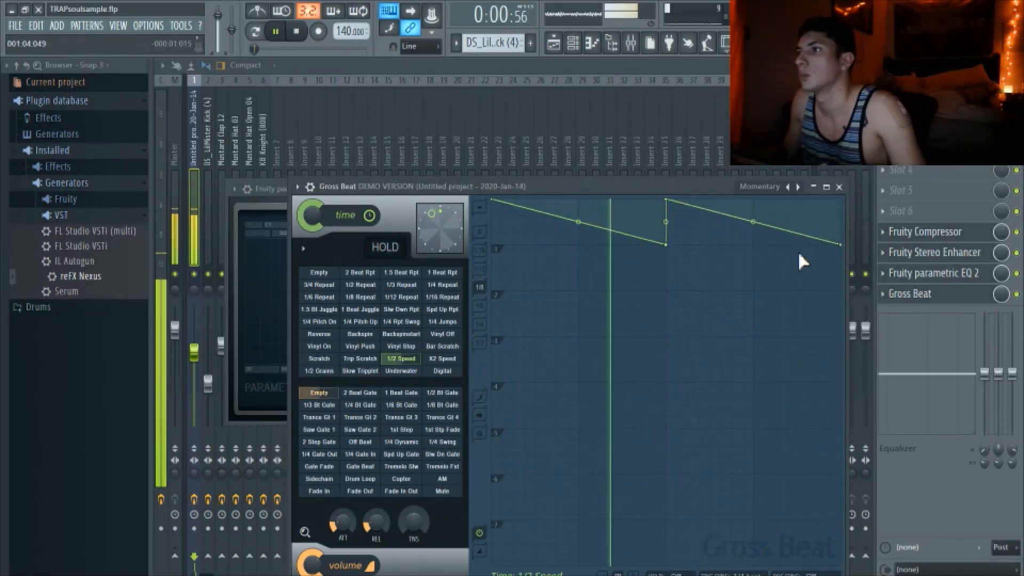
left_click(297, 32)
key("space")
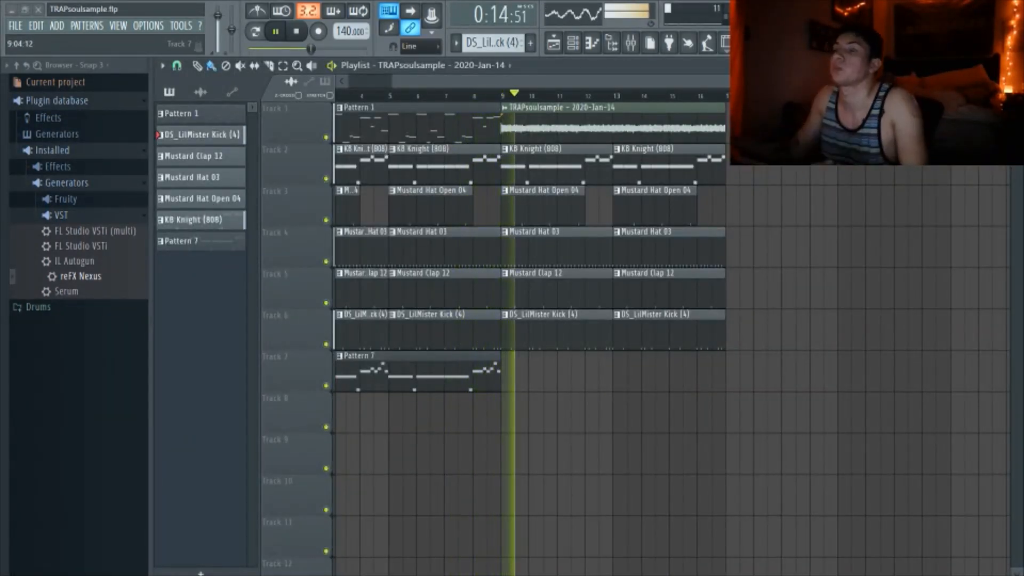
Step: Select Insert 8 in the mixer, and add a second reFX Nexus instance to the channel rack
left_click(631, 43)
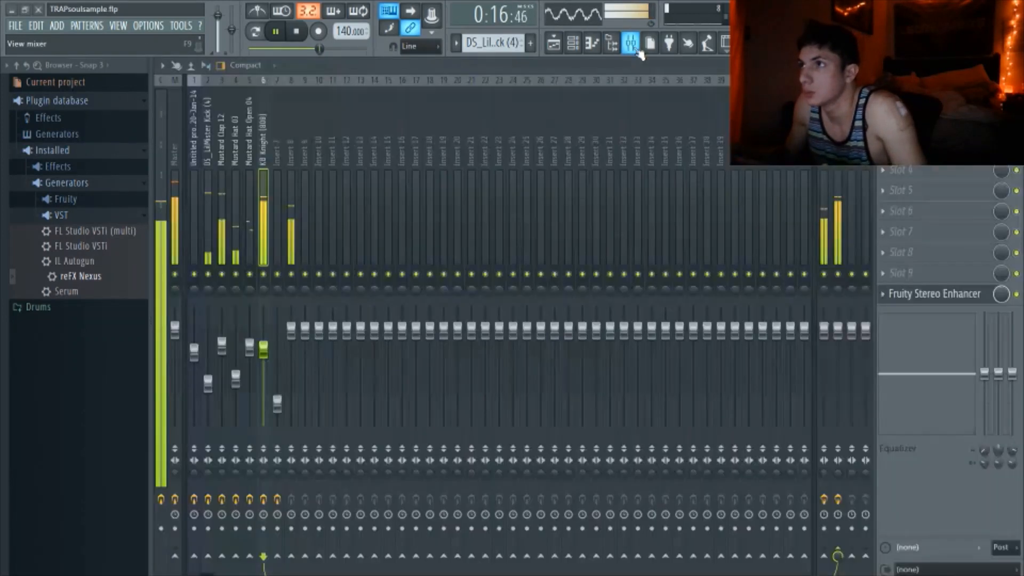
left_click(292, 230)
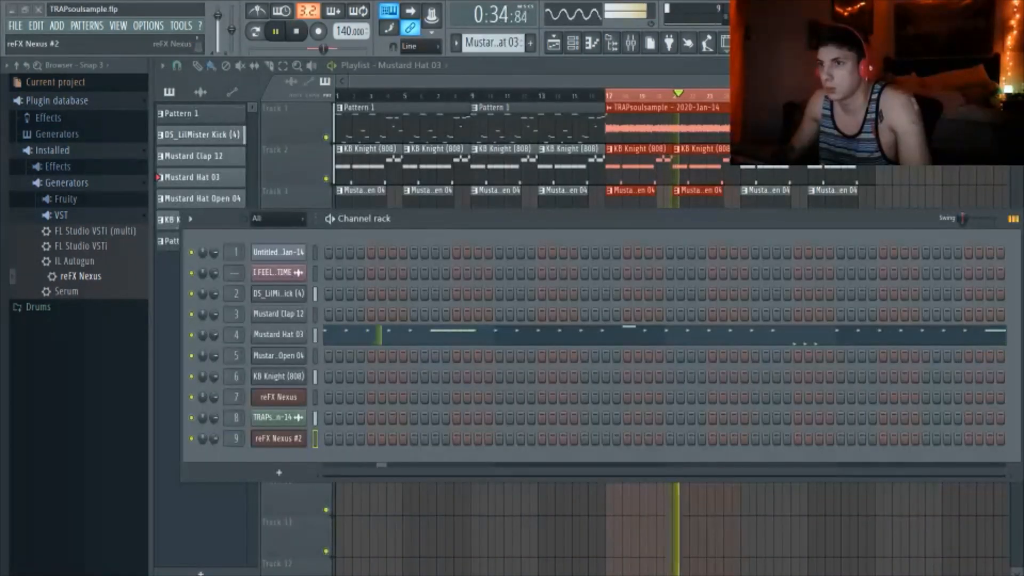
left_click_drag(80, 276, 291, 464)
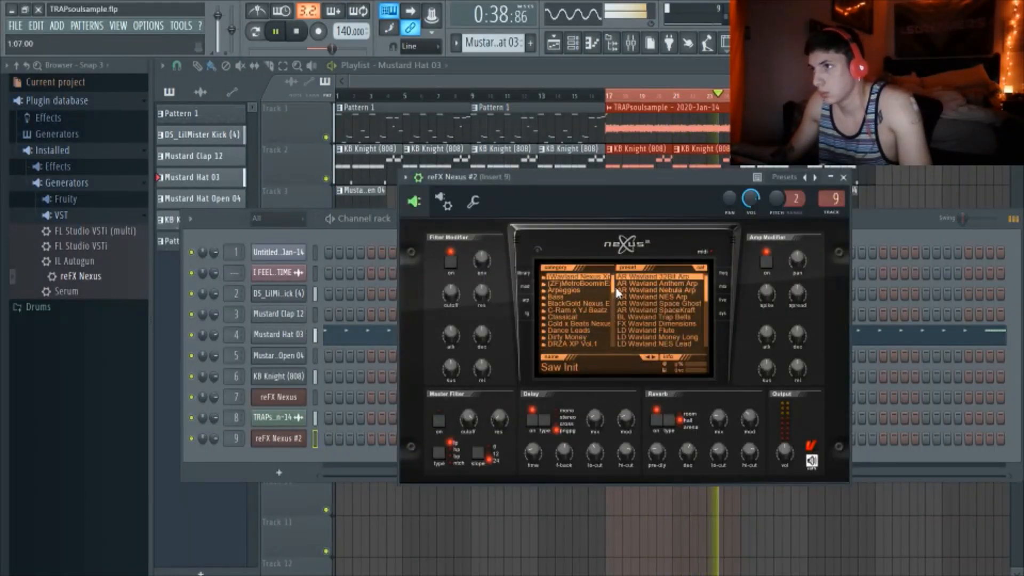
Step: Load the CL Tapestrings preset from the string search category in the second Nexus, and restart playback to audition it
scroll(612, 290, "down", 5)
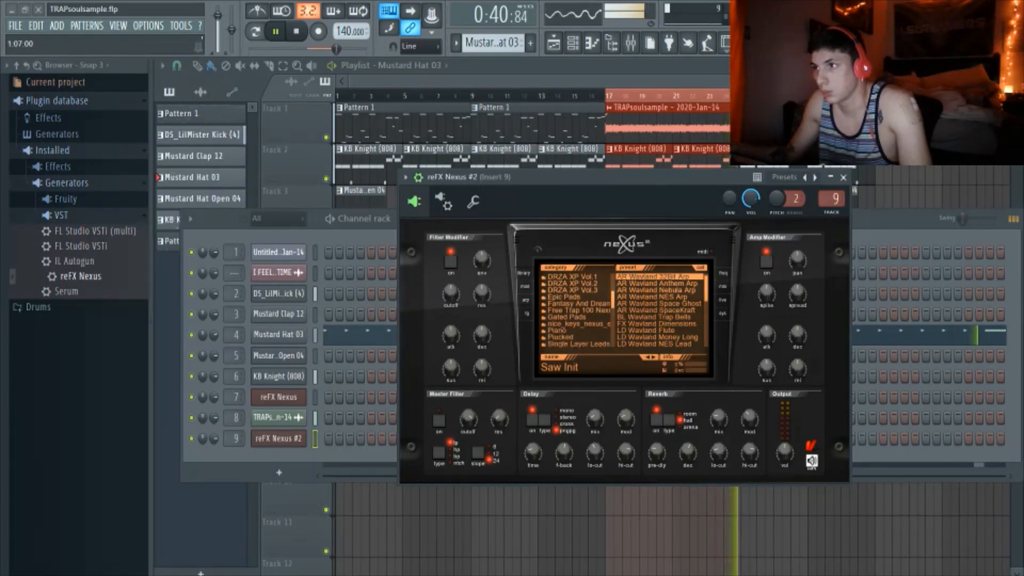
scroll(576, 310, "down", 10)
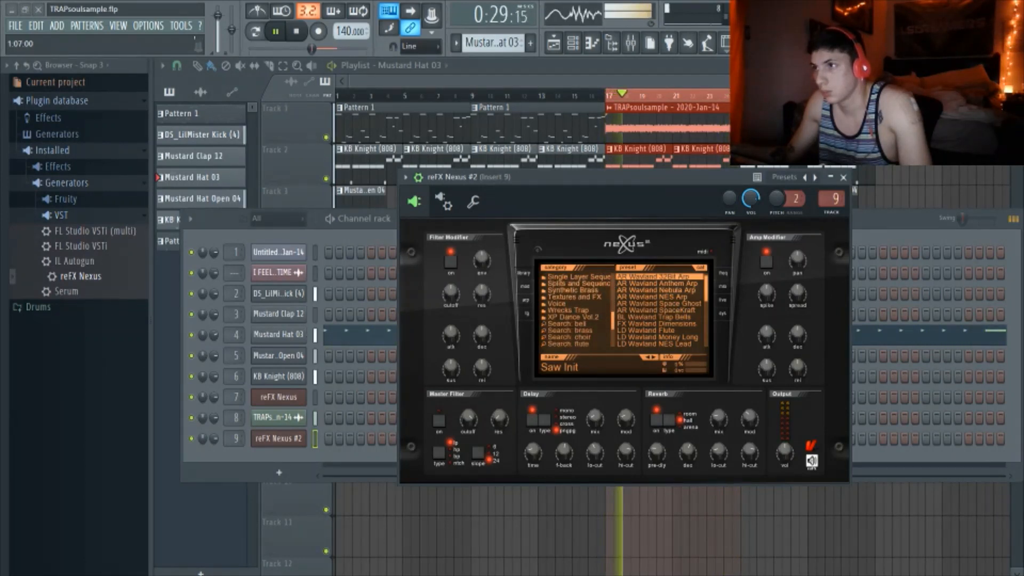
scroll(574, 310, "down", 1)
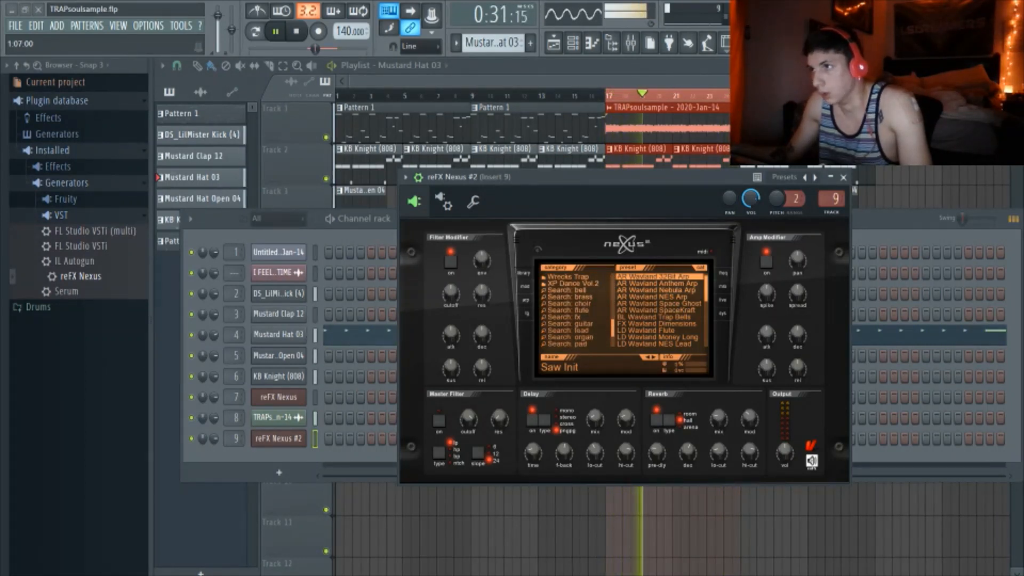
scroll(570, 309, "down", 1)
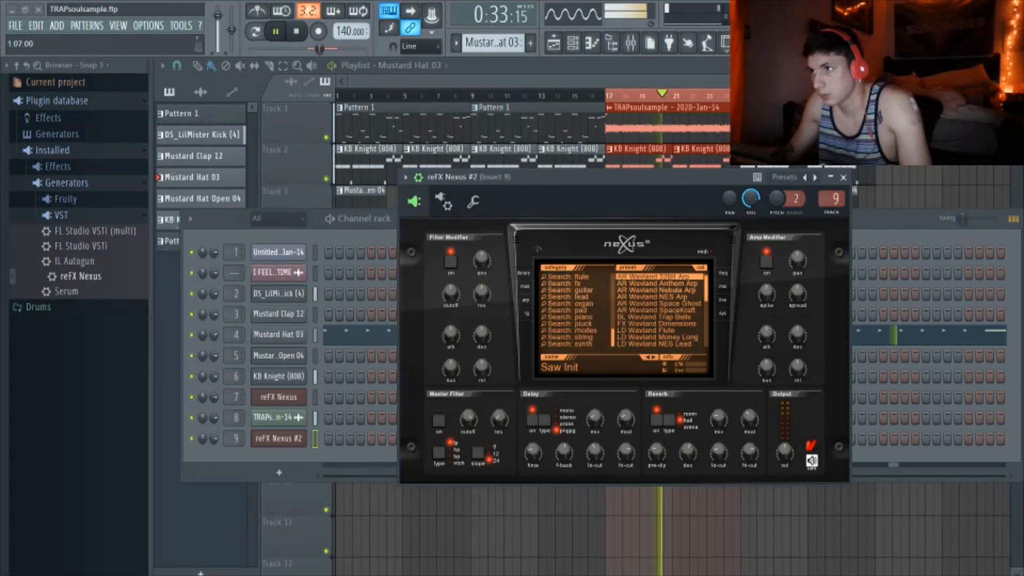
double_click(582, 337)
left_click(573, 330)
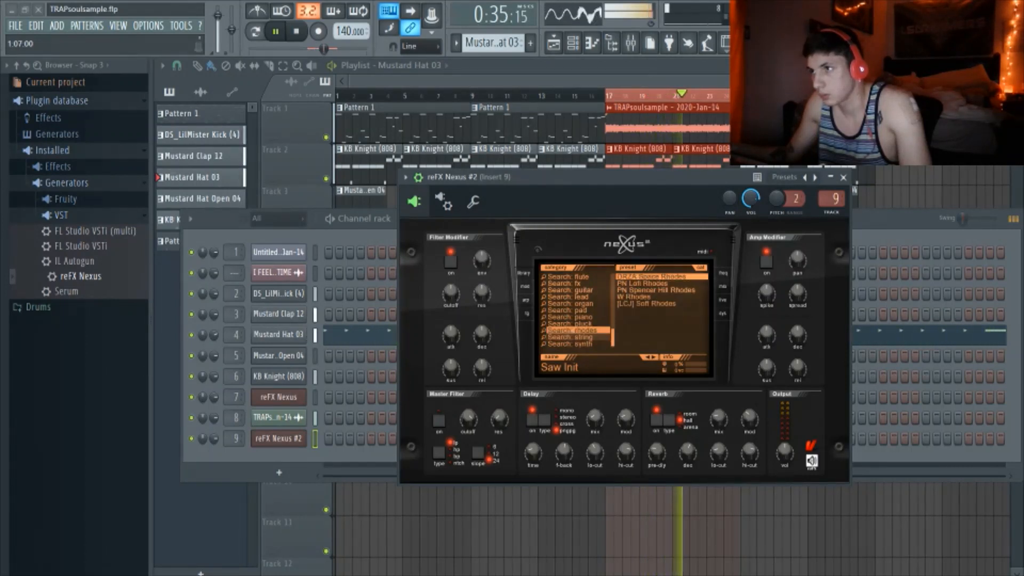
left_click(576, 337)
left_click(656, 317)
left_click(656, 310)
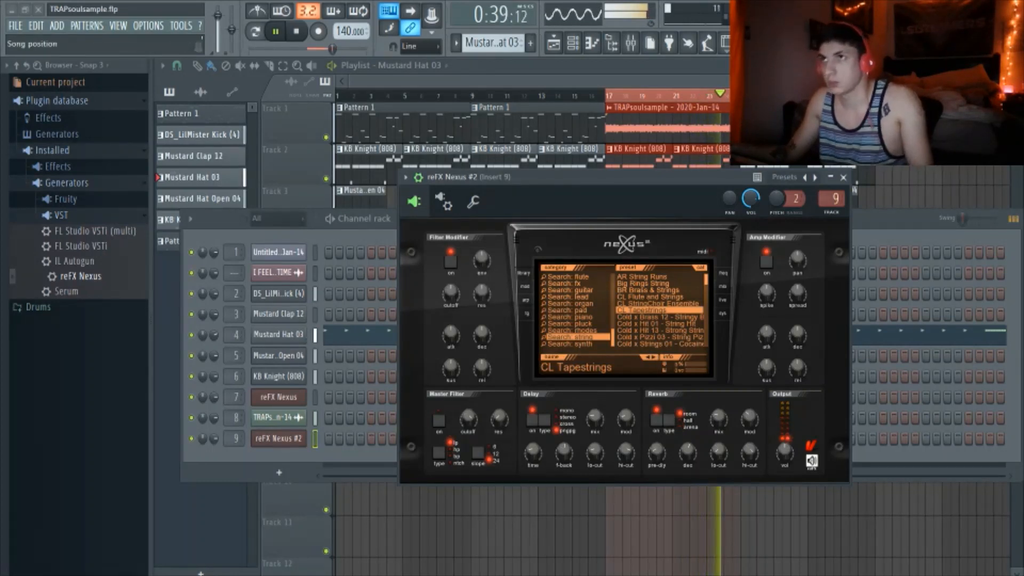
left_click(298, 32)
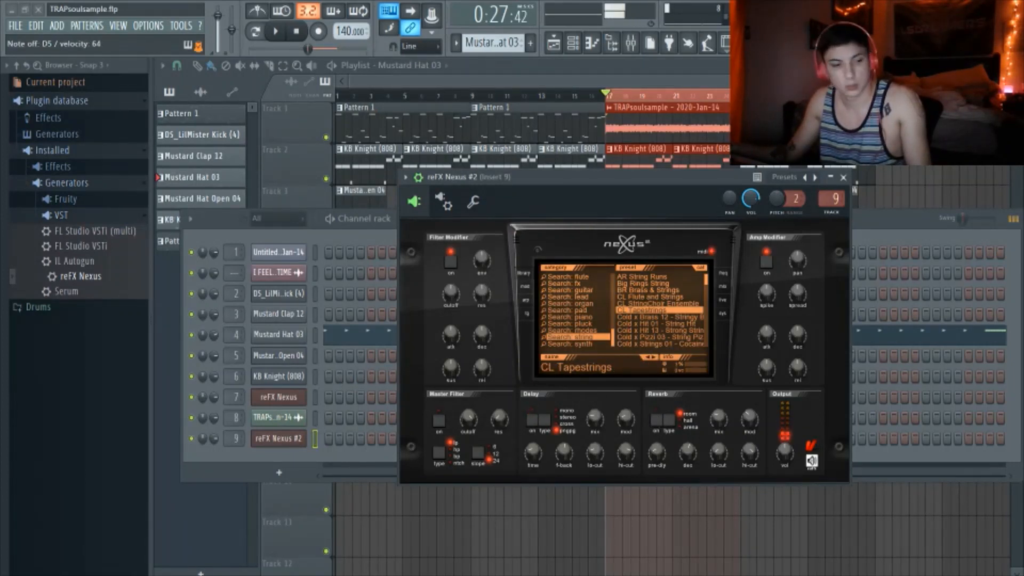
left_click(275, 32)
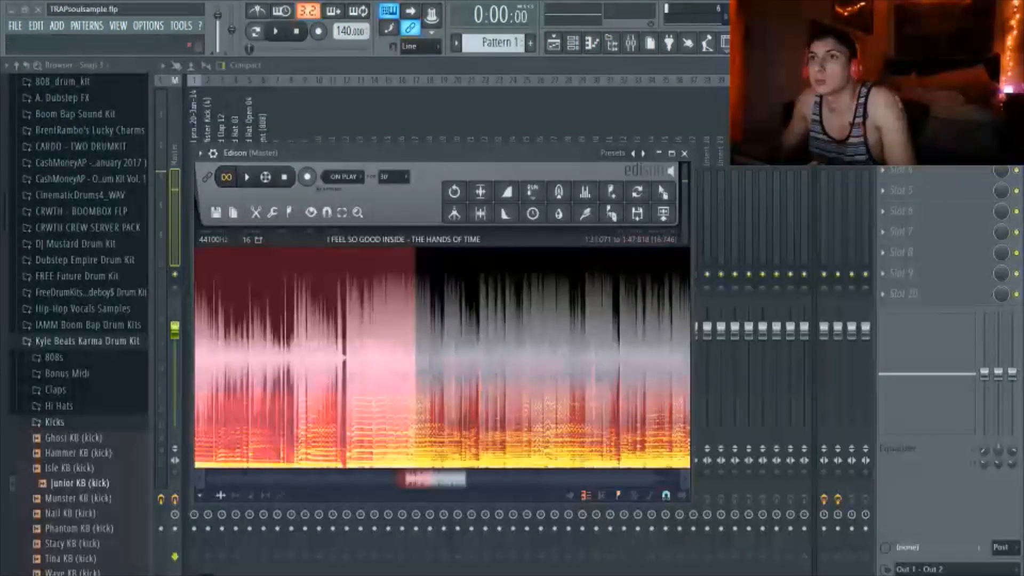
Step: Play the selected section of the "I FEEL SO GOOD INSIDE - THE HANDS OF TIME" sample in Edison
left_click(247, 176)
scroll(535, 366, "up", 5)
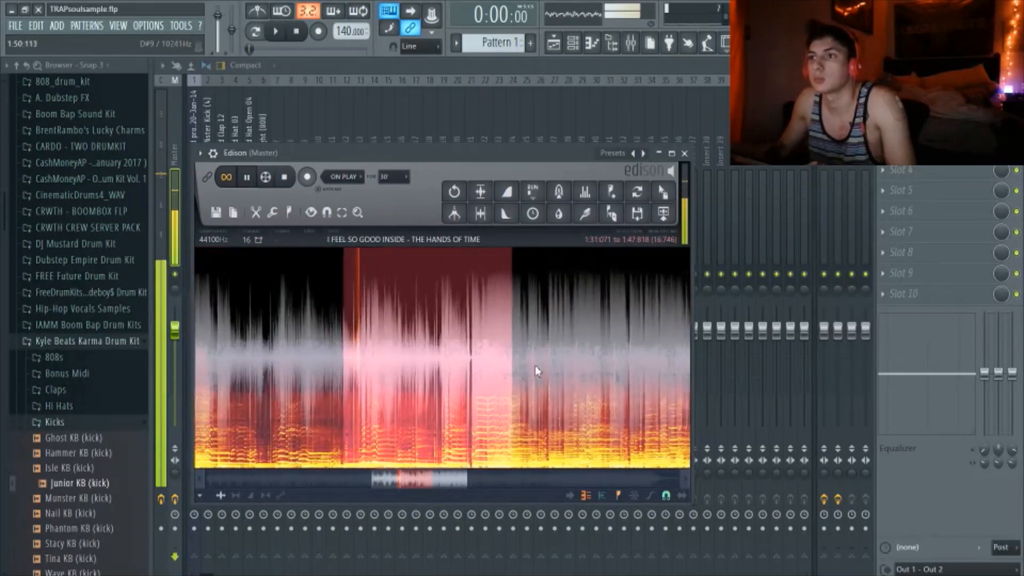
scroll(545, 379, "down", 2)
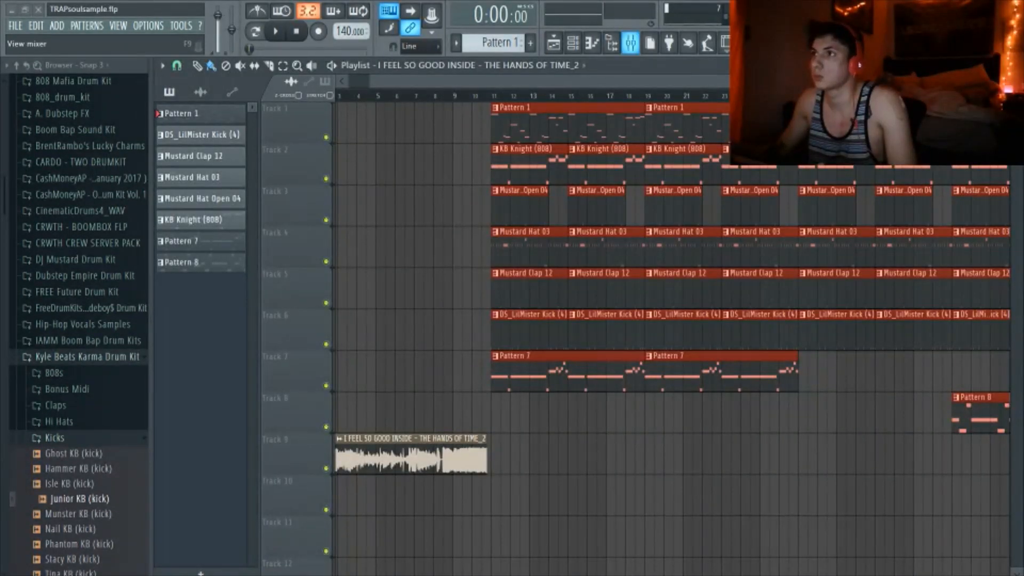
Step: Route the intro sample's channel to Insert 10, and select that insert in the mixer while the song plays
left_click(631, 42)
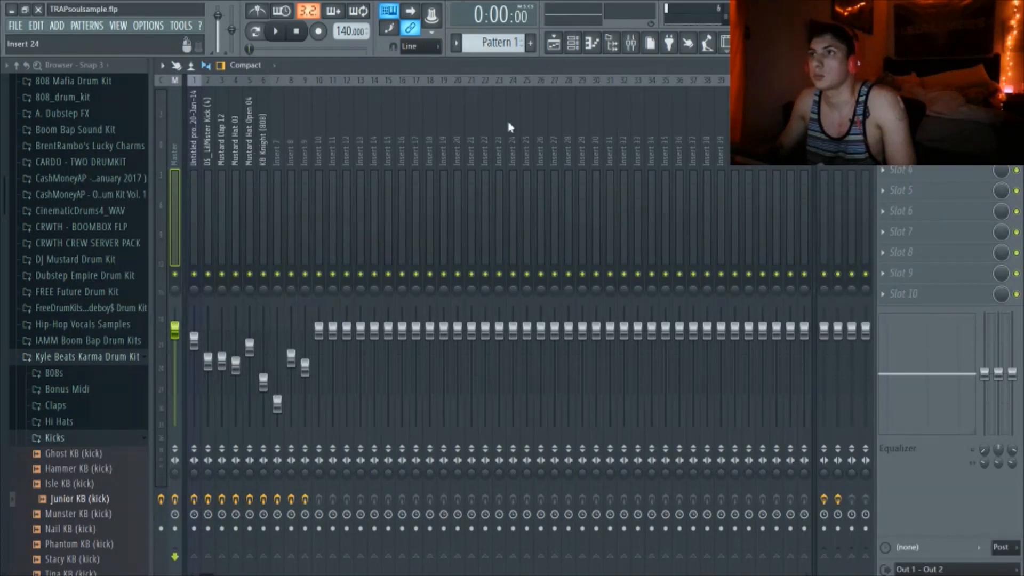
left_click(592, 42)
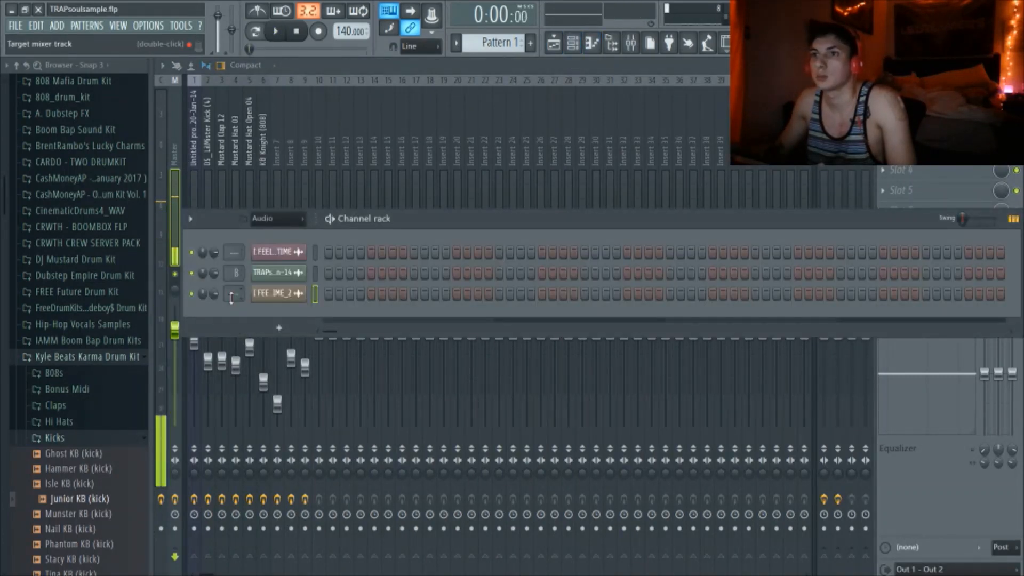
left_click(282, 219)
left_click(283, 232)
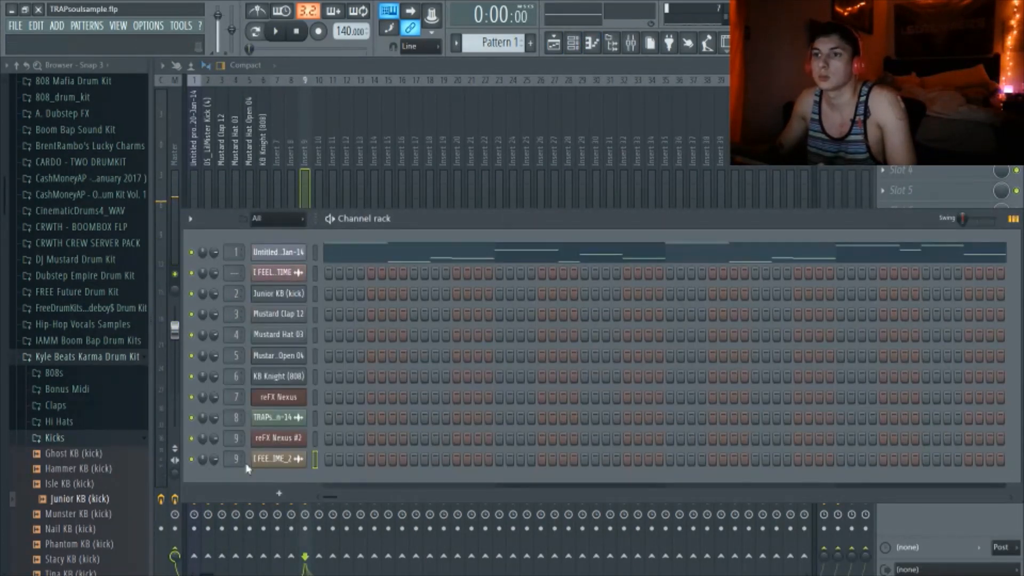
scroll(238, 467, "up", 1)
key("space")
left_click(319, 177)
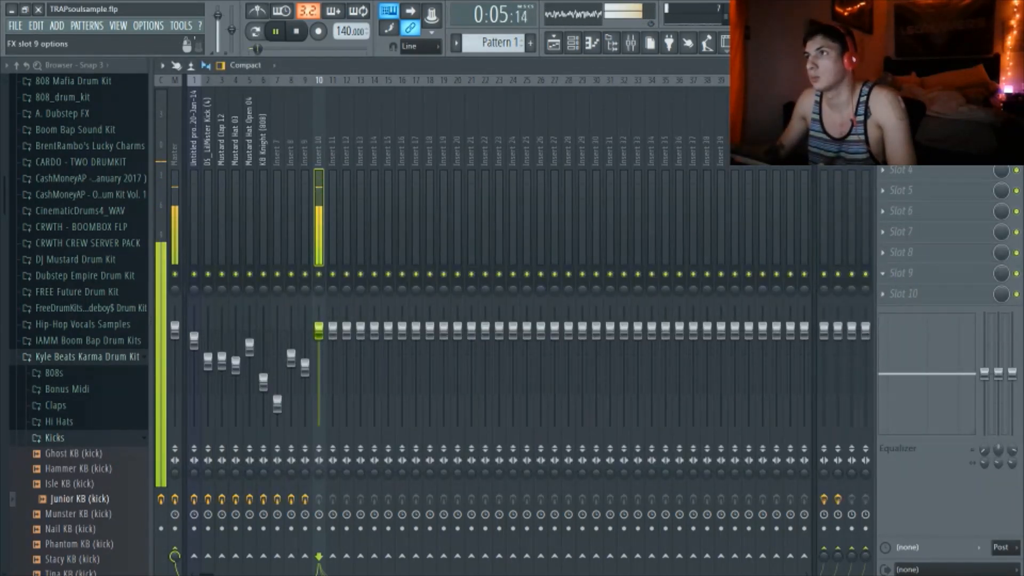
Step: Add Gross Beat to slot 9 of Insert 10 and audition its Vinyl Off time preset on the sample
left_click(634, 289)
key("space")
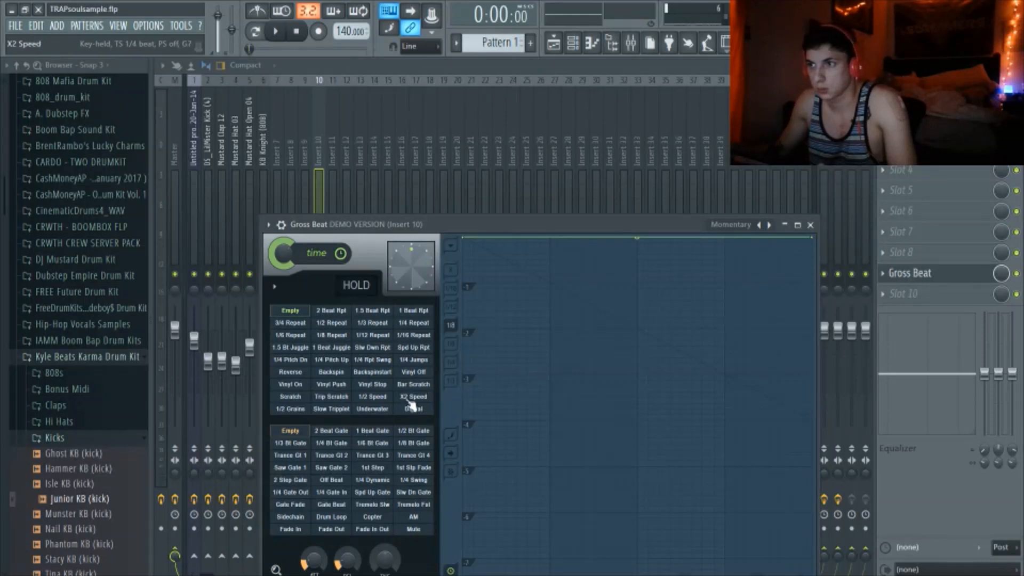
left_click(414, 373)
key("space")
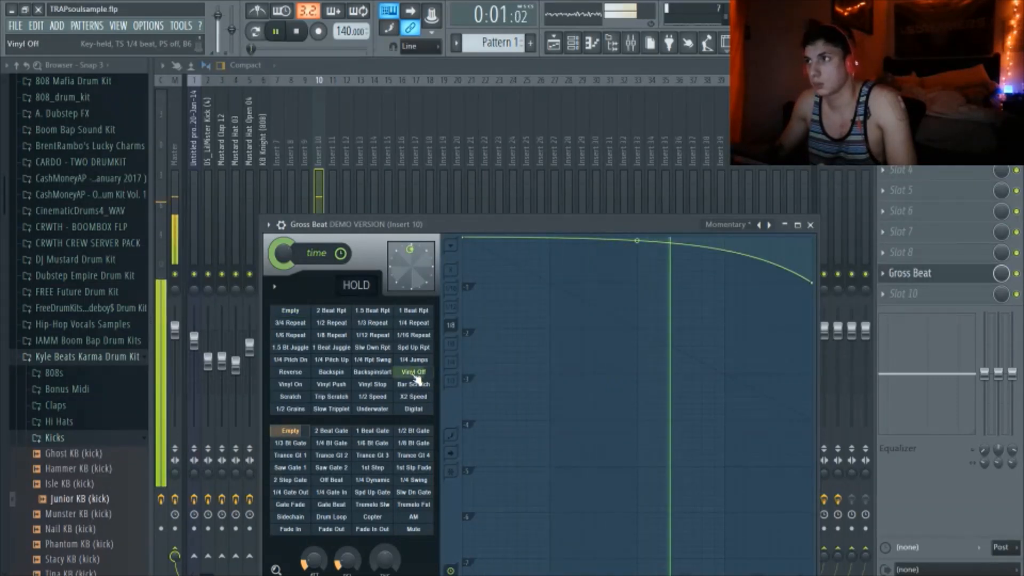
left_click(298, 33)
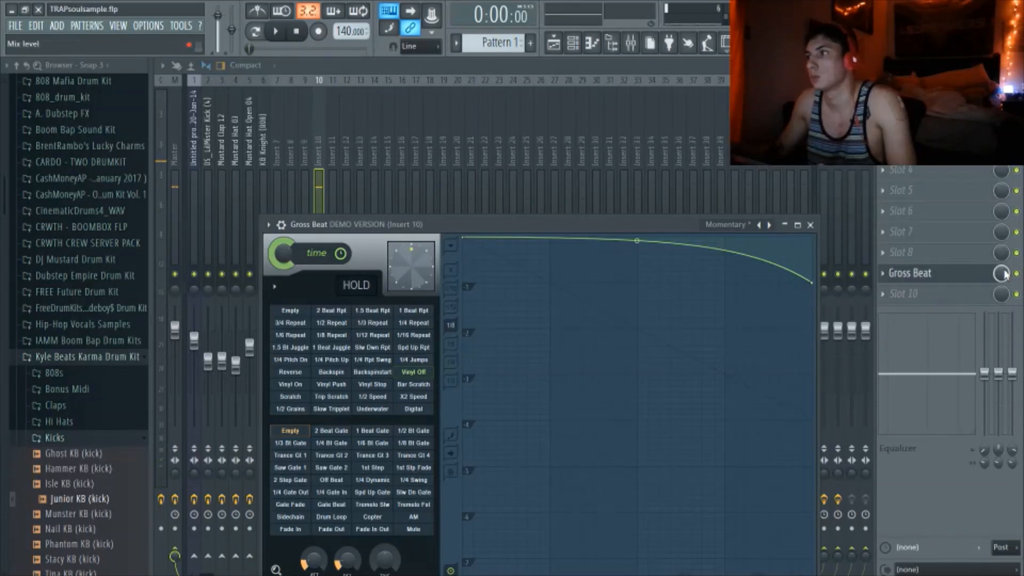
Step: Create a Gross Beat mix level automation clip, shorten it to the intro sample, lower its points to zero, and play it
key("Escape")
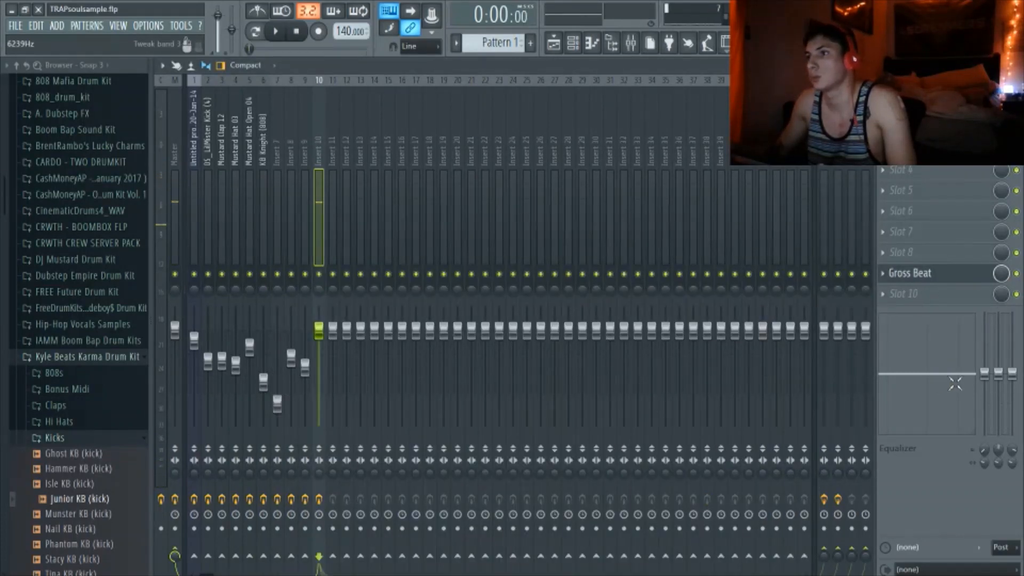
key("F5")
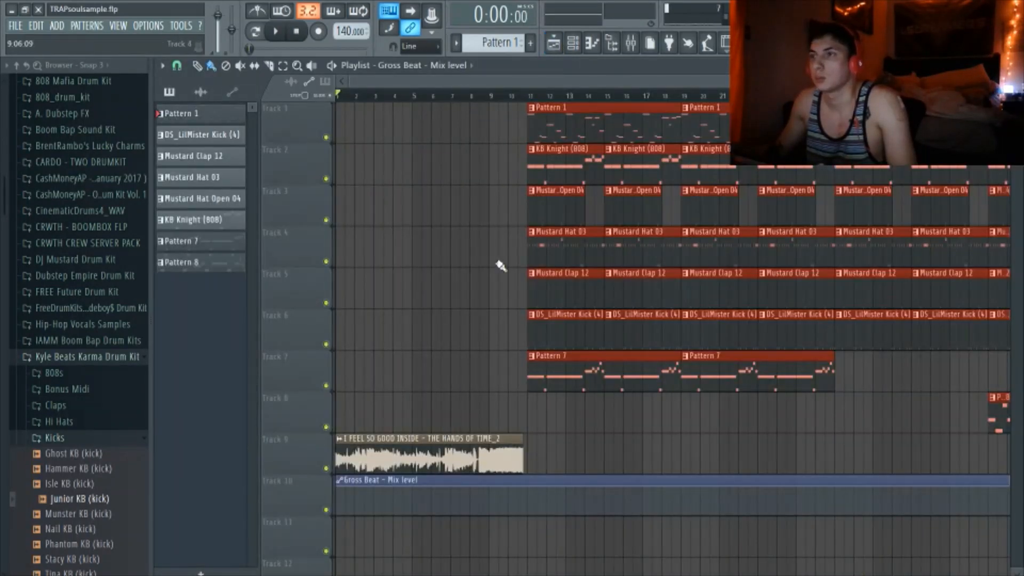
scroll(498, 265, "down", 2)
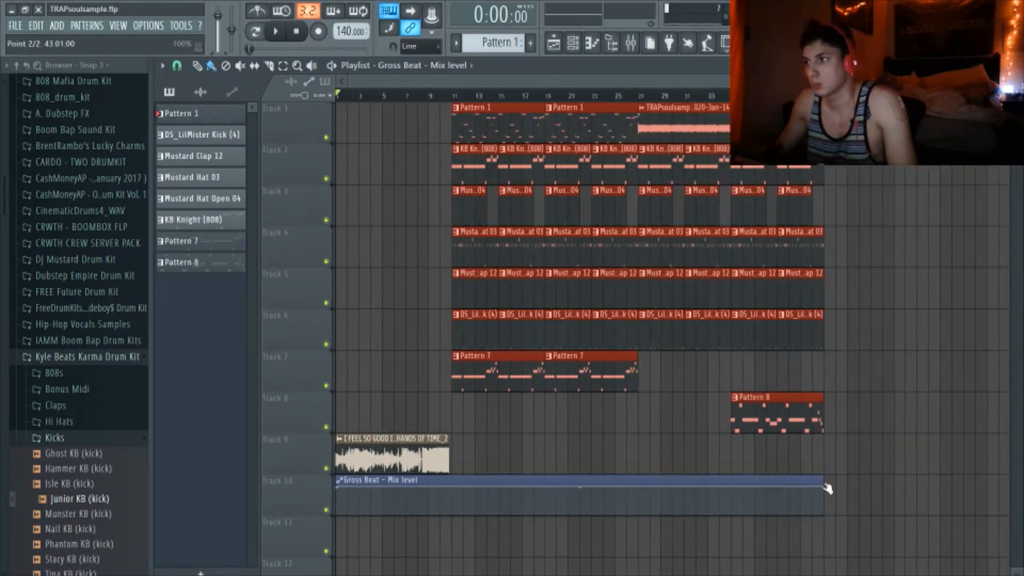
left_click_drag(827, 489, 440, 487)
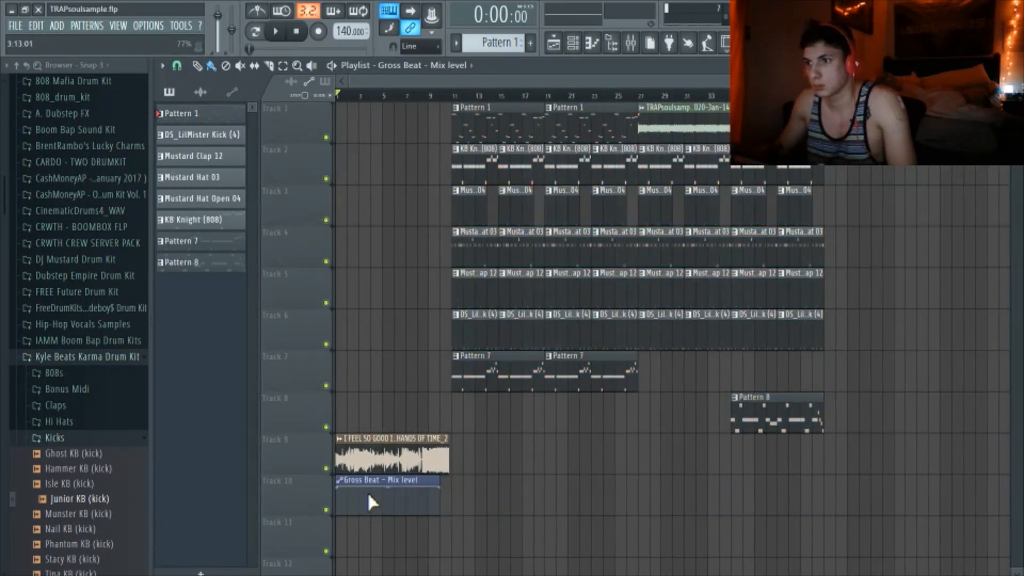
left_click_drag(340, 490, 398, 523)
left_click_drag(441, 487, 428, 525)
left_click(408, 97)
key("space")
Step: Extend the mix level automation clip toward the sample's end, and move its low point just past bar 9
scroll(412, 107, "up", 5)
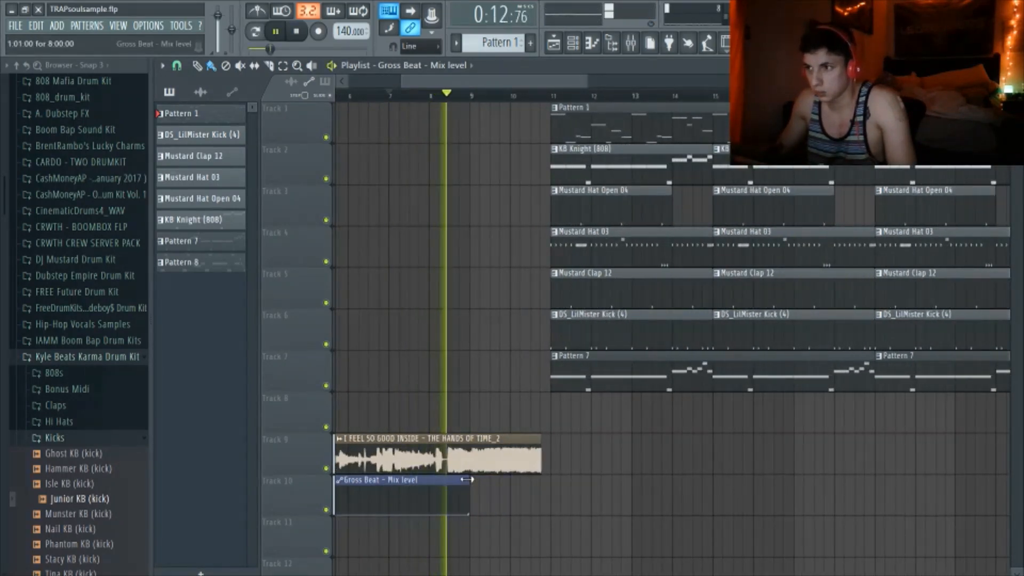
left_click_drag(468, 479, 523, 486)
left_click_drag(471, 515, 493, 526)
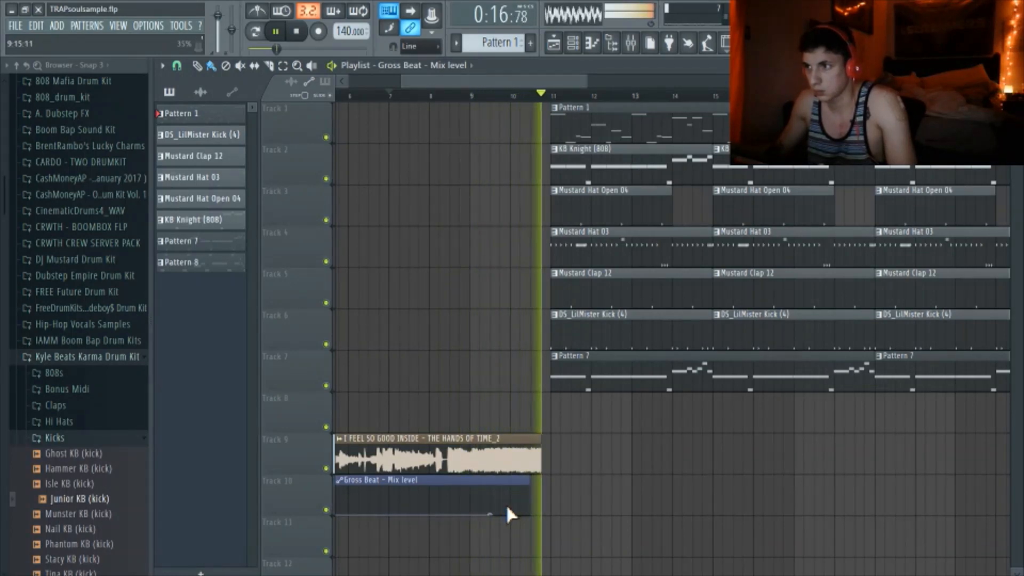
Step: Lower the fader of Insert 10 and restart playback
key("space")
key("F9")
key("space")
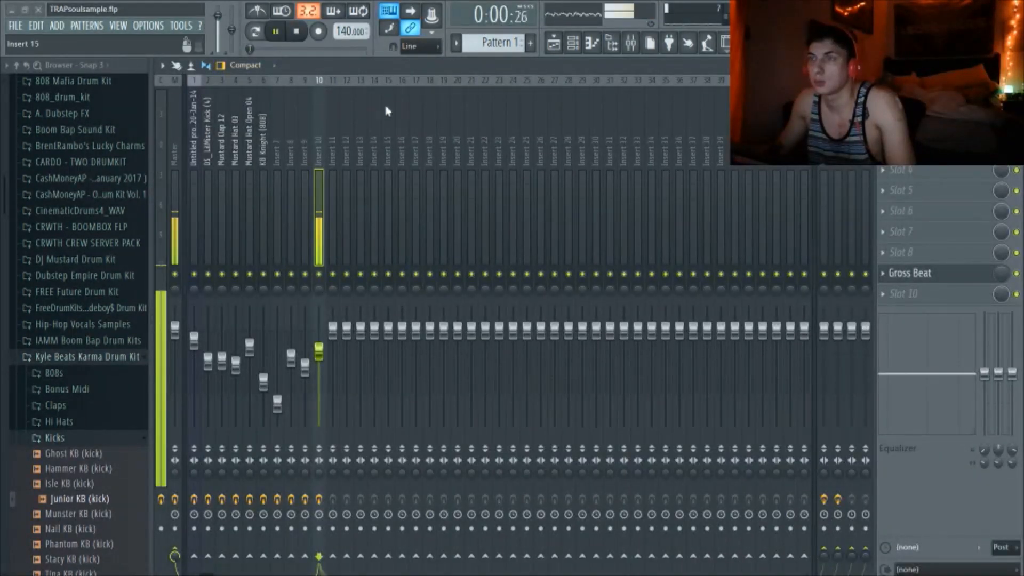
Step: Review the transition from the intro sample and its Gross Beat automation into the drums in the playlist during playback
key("F5")
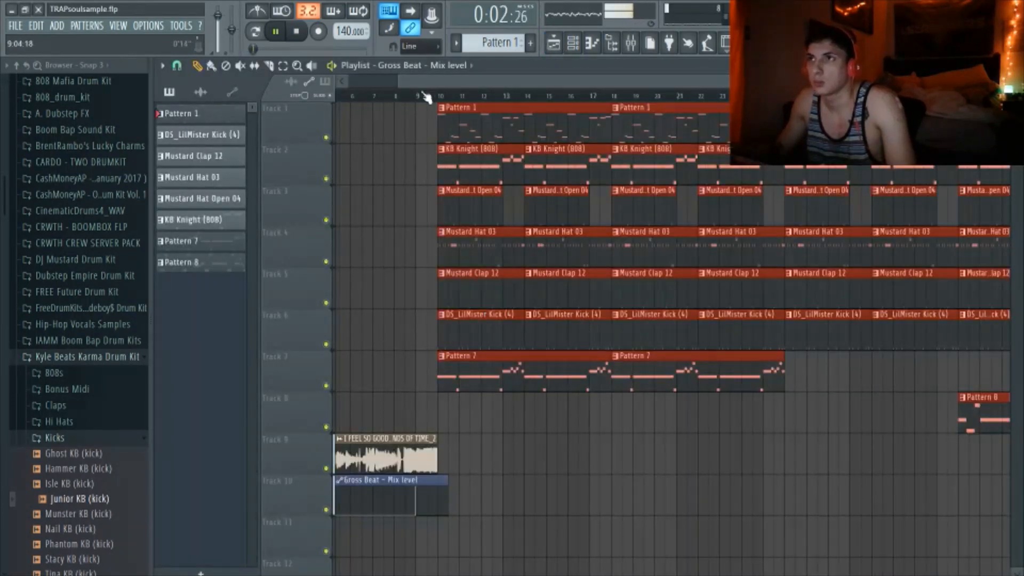
scroll(414, 137, "down", 2, "ctrl")
scroll(416, 137, "down", 2)
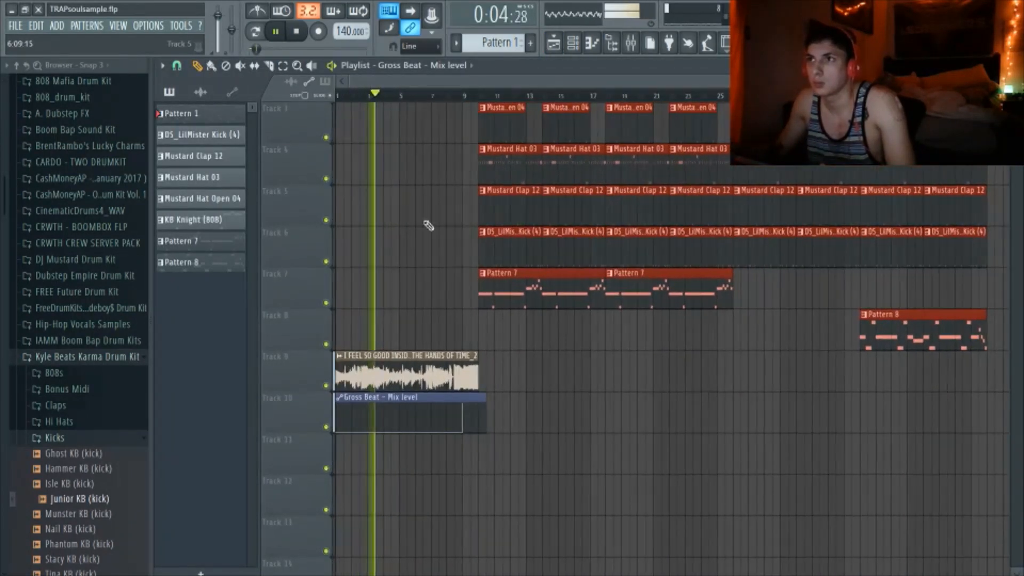
scroll(414, 267, "up", 2)
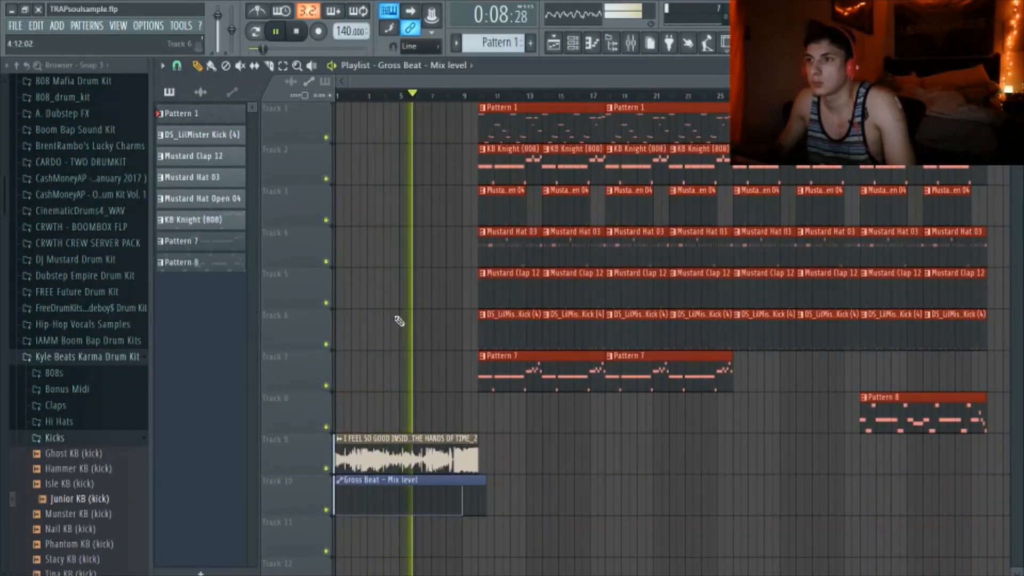
scroll(450, 97, "up", 2)
scroll(449, 97, "up", 2)
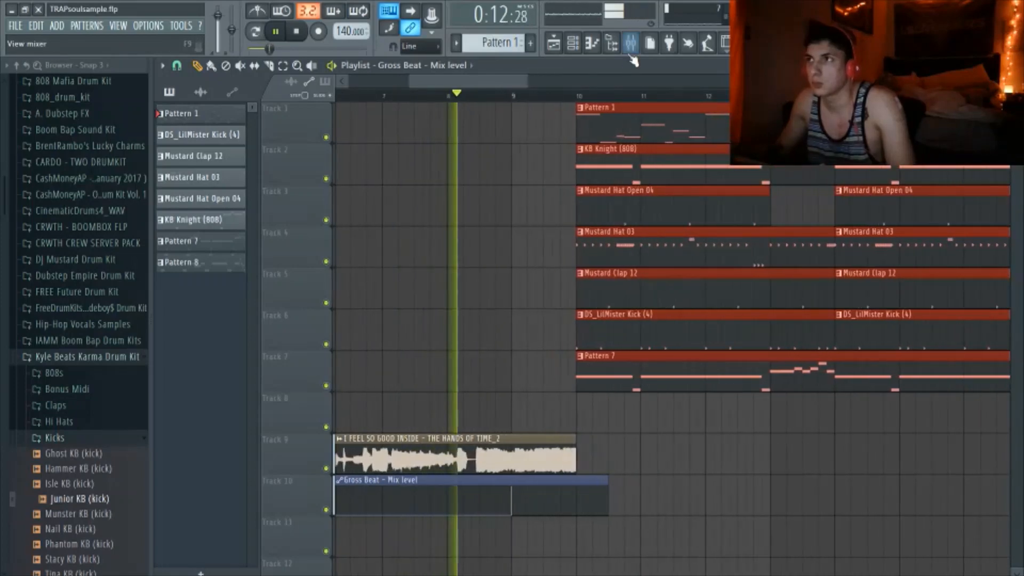
Step: Turn Insert 10 down slightly further, and check the drop after the intro in the playlist
key("F9")
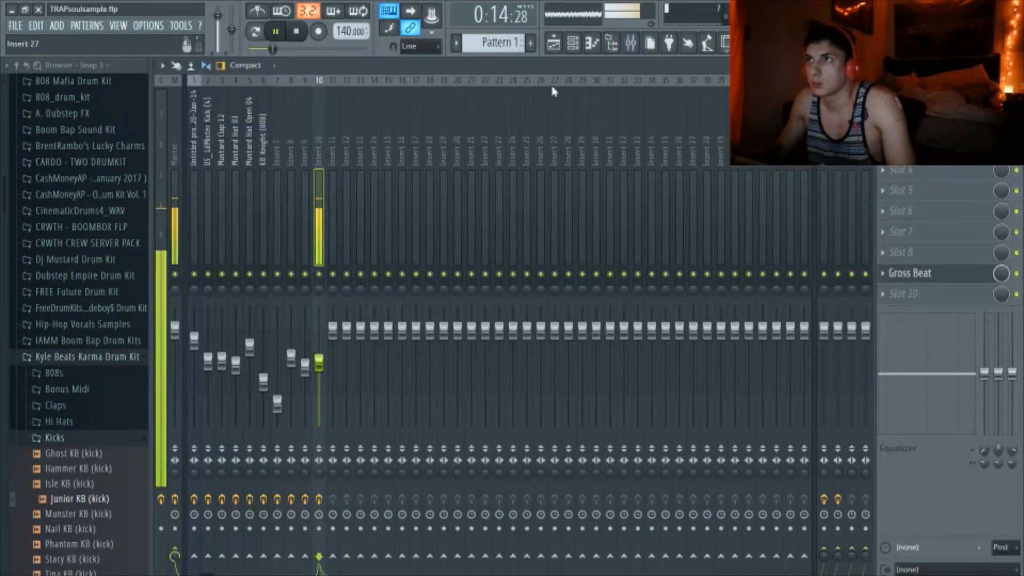
left_click(554, 42)
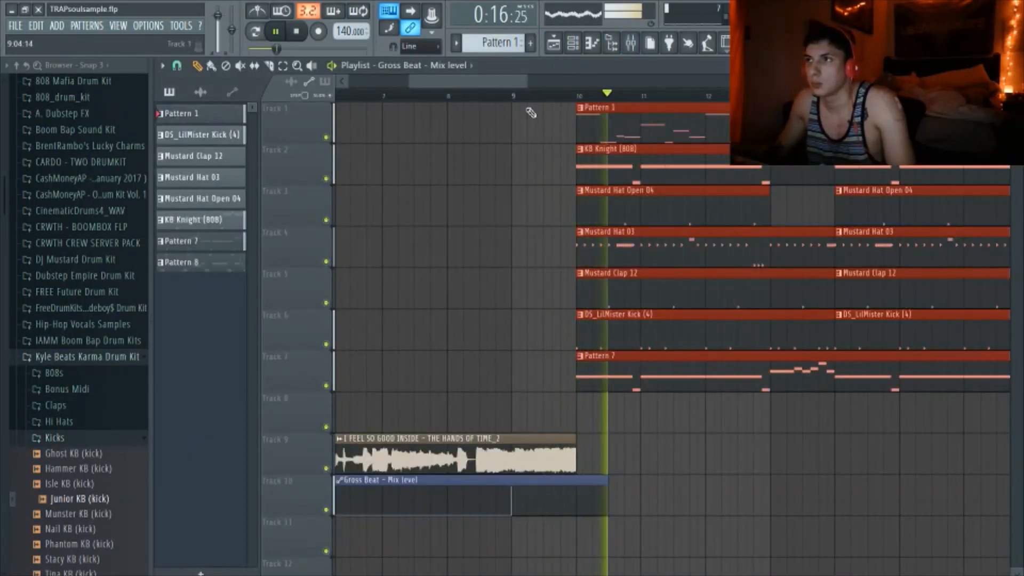
scroll(529, 100, "down", 1)
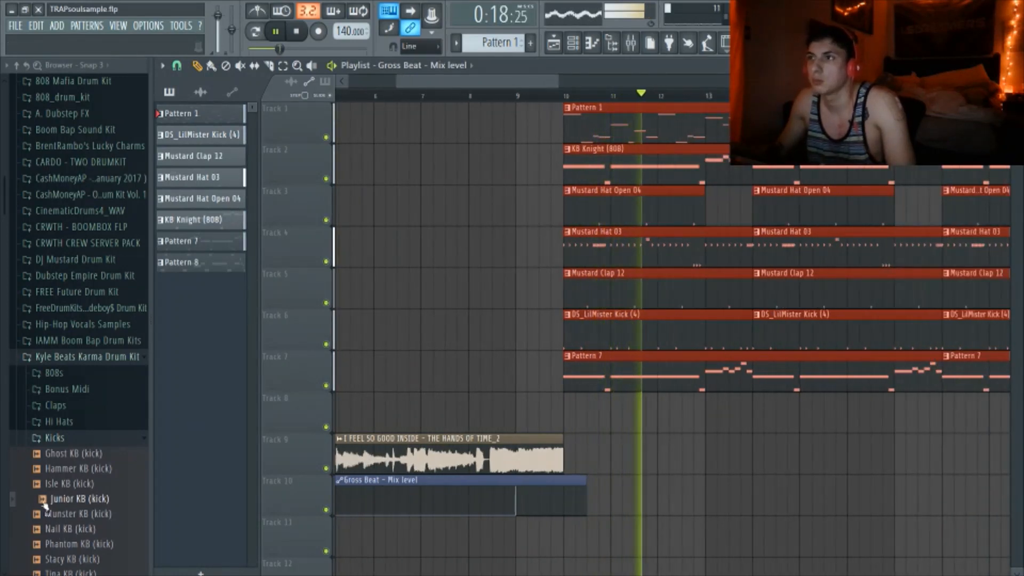